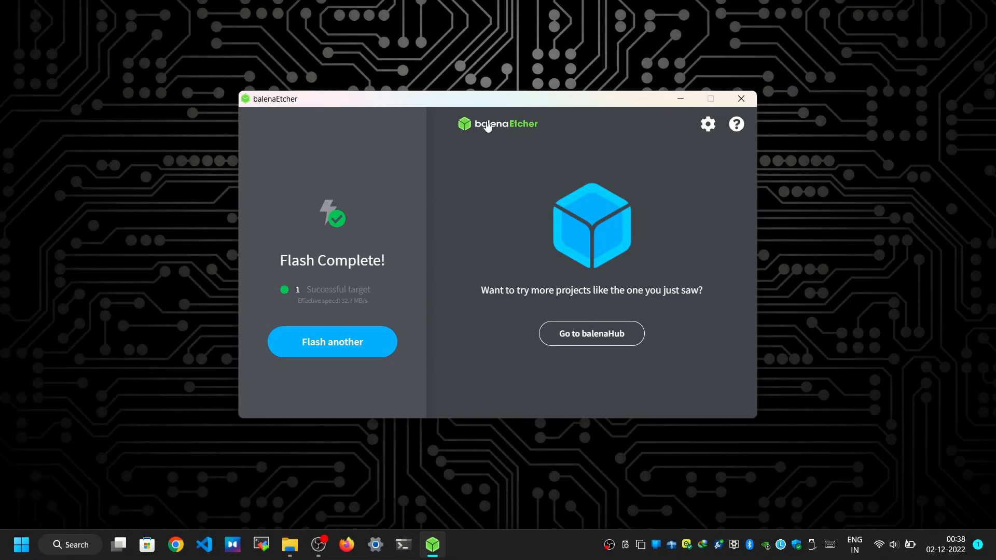
Launch MiniTool Partition Wizard from the MONTEREY folder and bring its window to the front.
{"action": "key", "text": "alt+Tab"}
{"action": "left_click", "coordinate": [249, 270]}
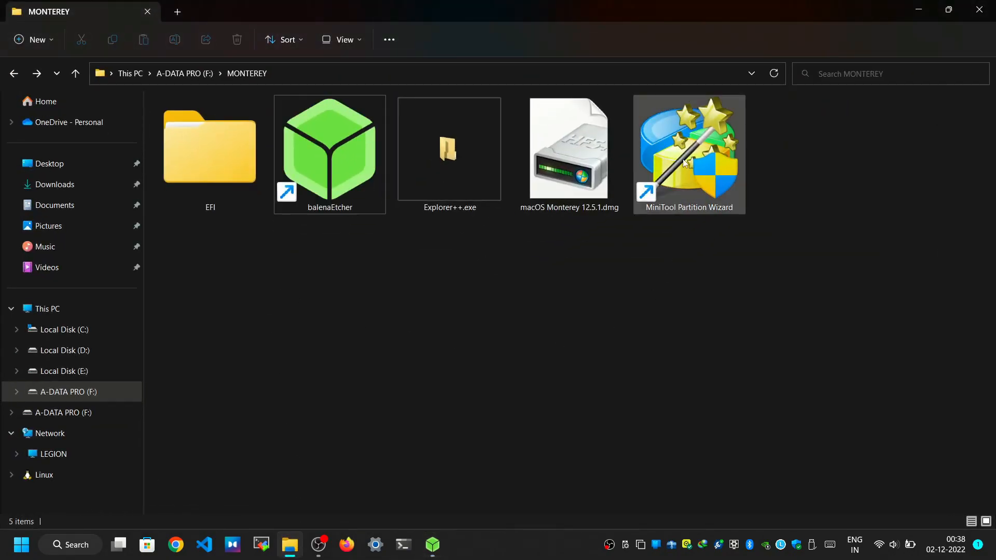
{"action": "left_click", "coordinate": [688, 183]}
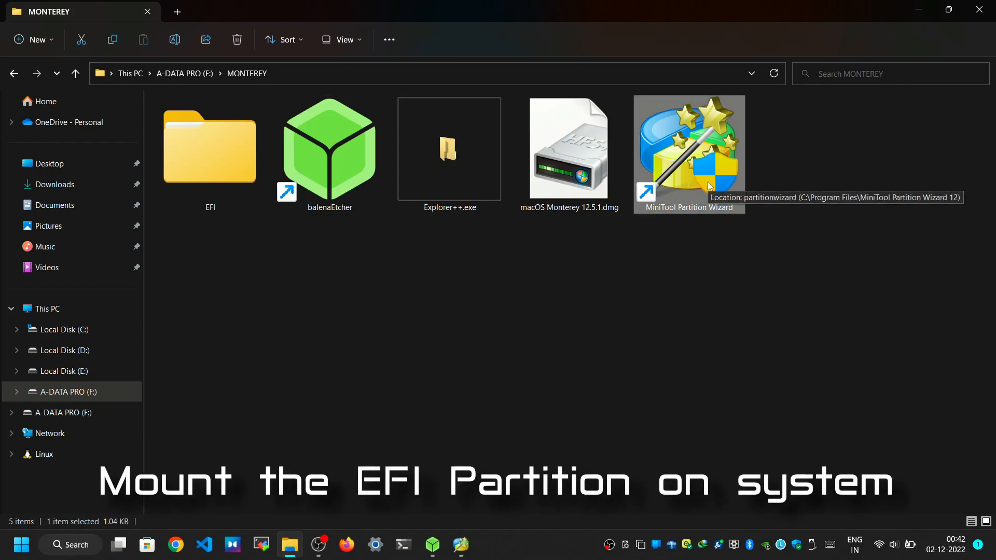
{"action": "left_click", "coordinate": [561, 366]}
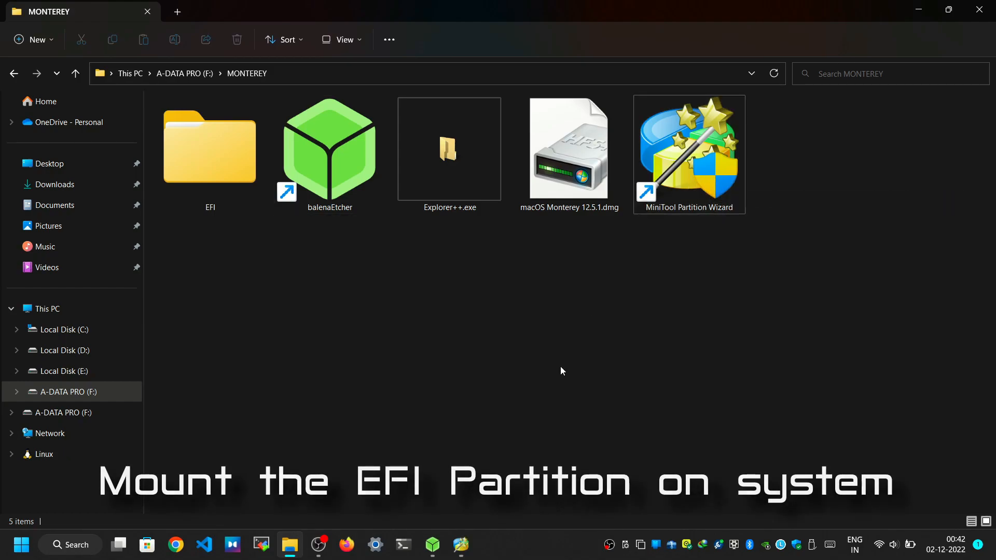
{"action": "left_click", "coordinate": [467, 548]}
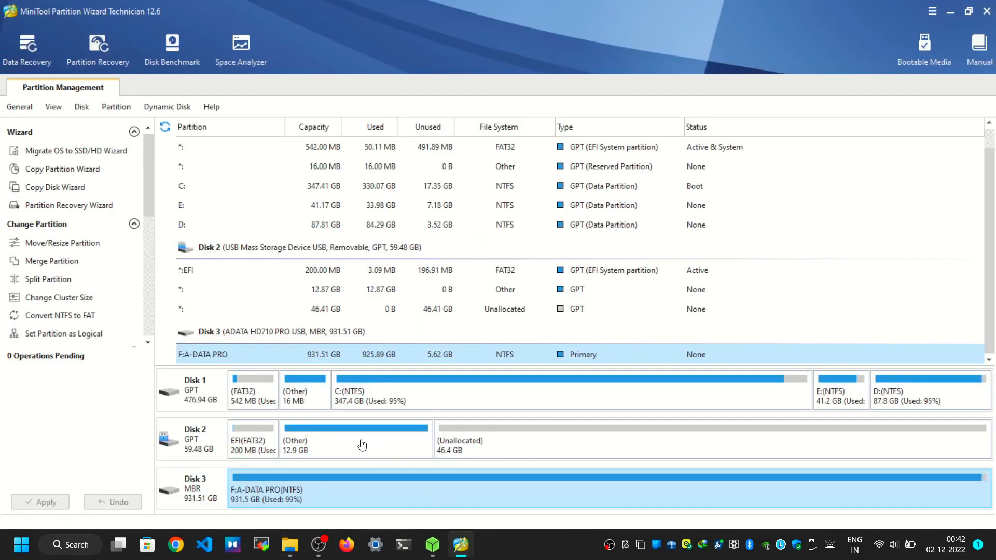
Assign drive letter G to the 200 MB EFI partition on Disk 2, apply the pending change, and minimize the partition manager.
{"action": "left_click", "coordinate": [255, 447]}
{"action": "right_click", "coordinate": [254, 447]}
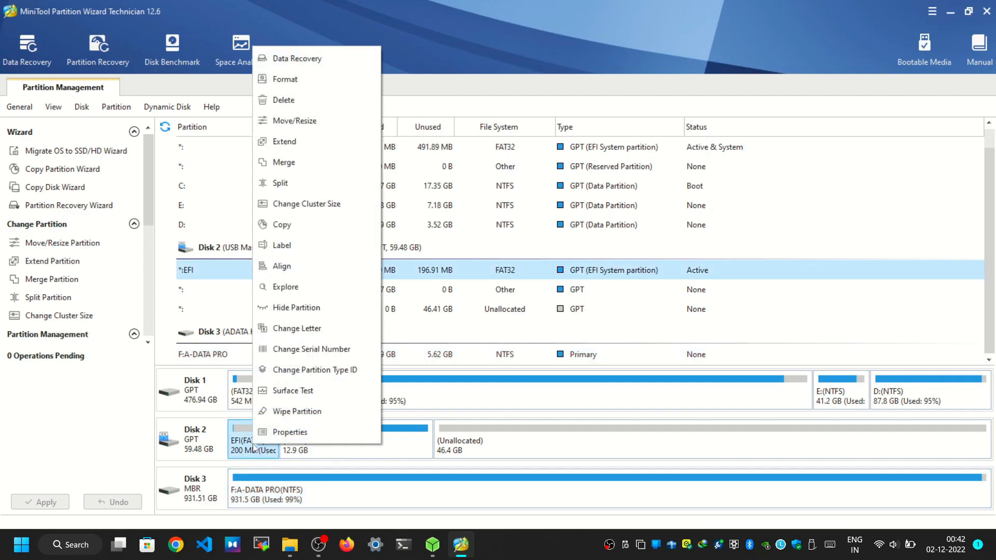
{"action": "left_click", "coordinate": [297, 330]}
{"action": "left_click", "coordinate": [531, 310]}
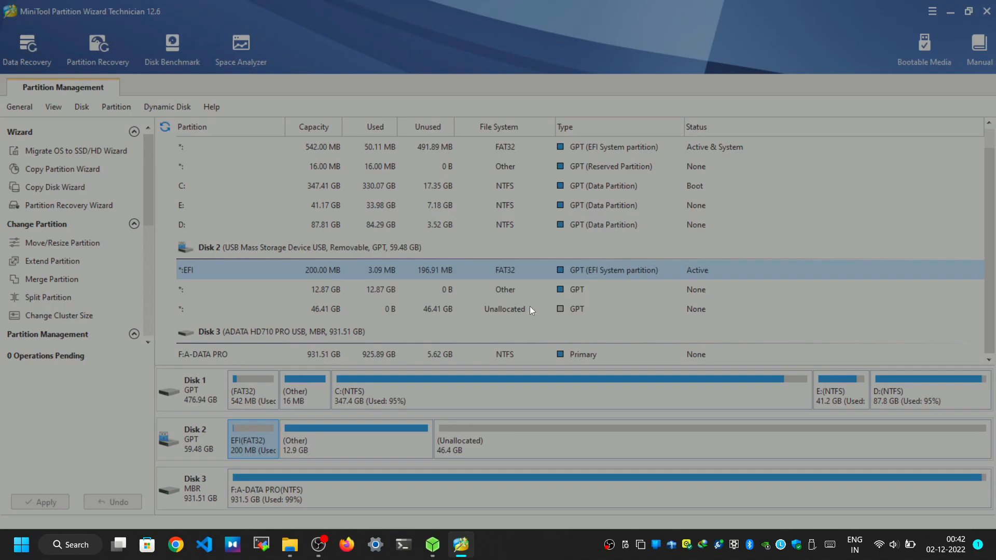
{"action": "left_click", "coordinate": [36, 501]}
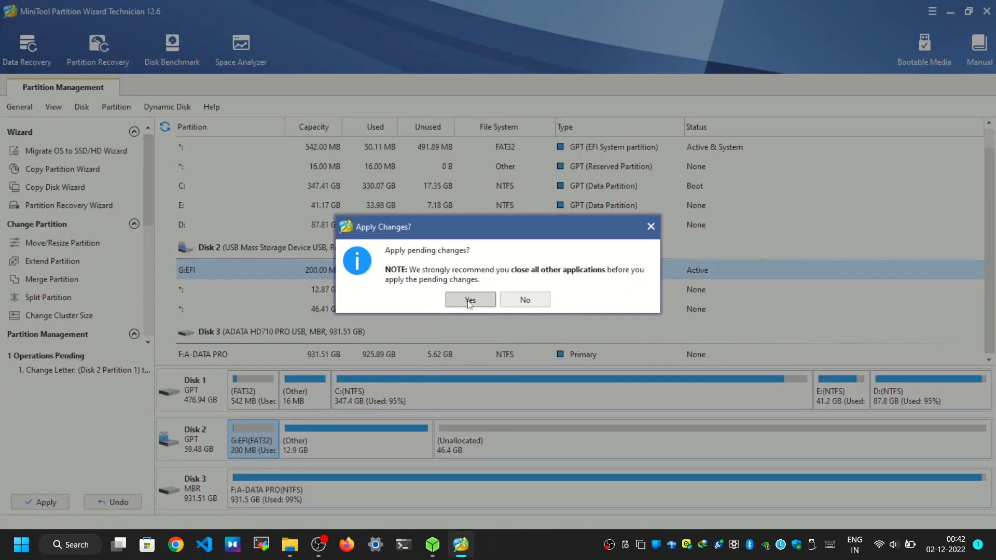
{"action": "left_click", "coordinate": [468, 299]}
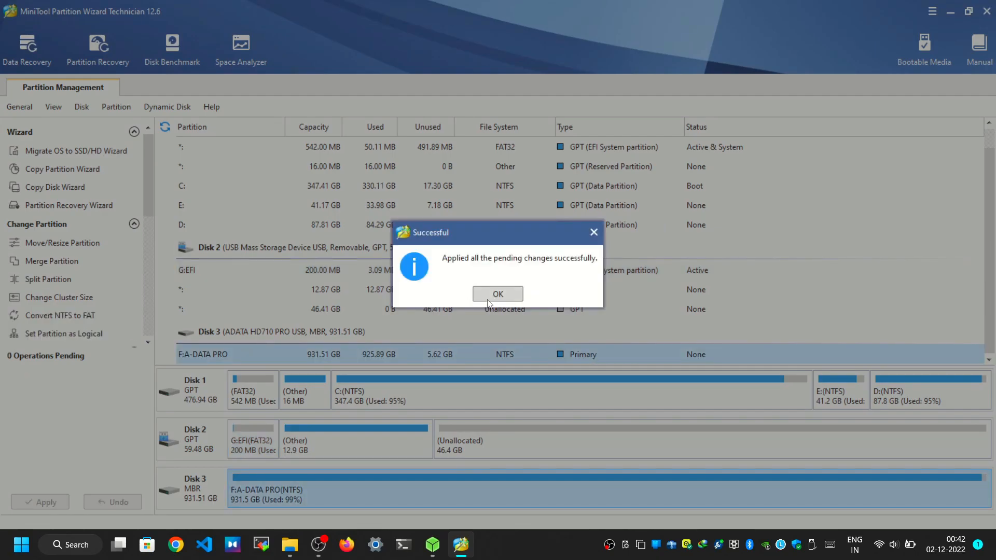
{"action": "left_click", "coordinate": [497, 301]}
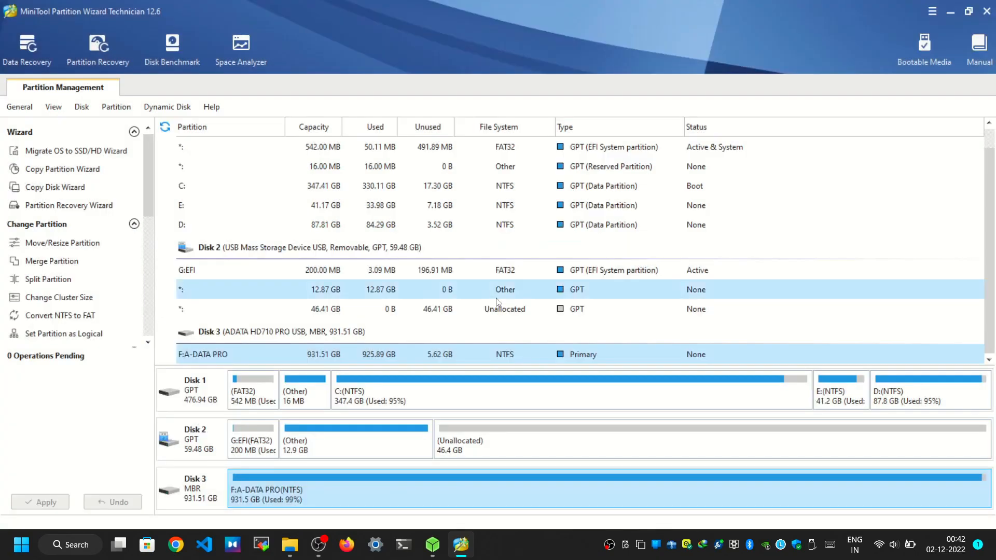
{"action": "left_click", "coordinate": [949, 18]}
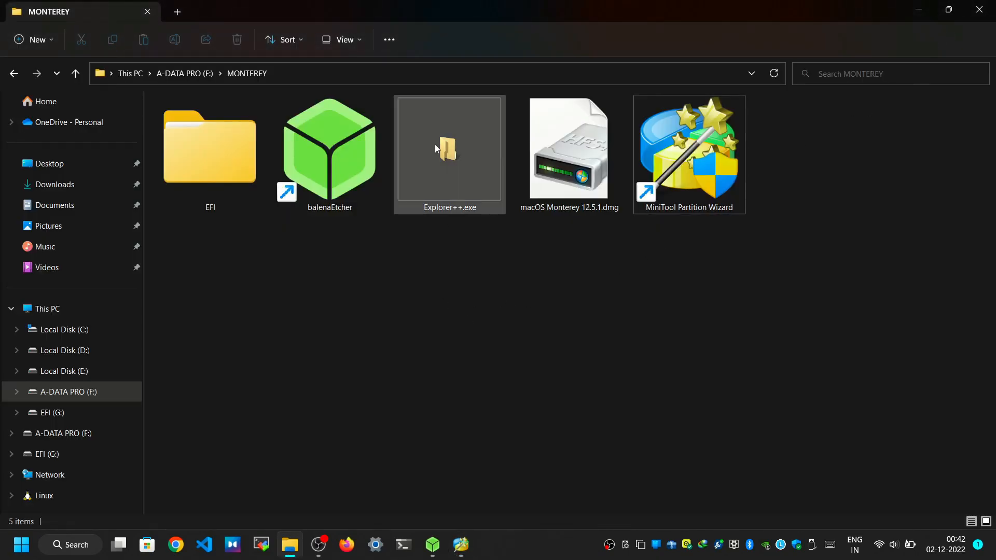
Run Explorer++.exe as administrator and move its window clear of the EFI folder in MONTEREY.
{"action": "right_click", "coordinate": [447, 149]}
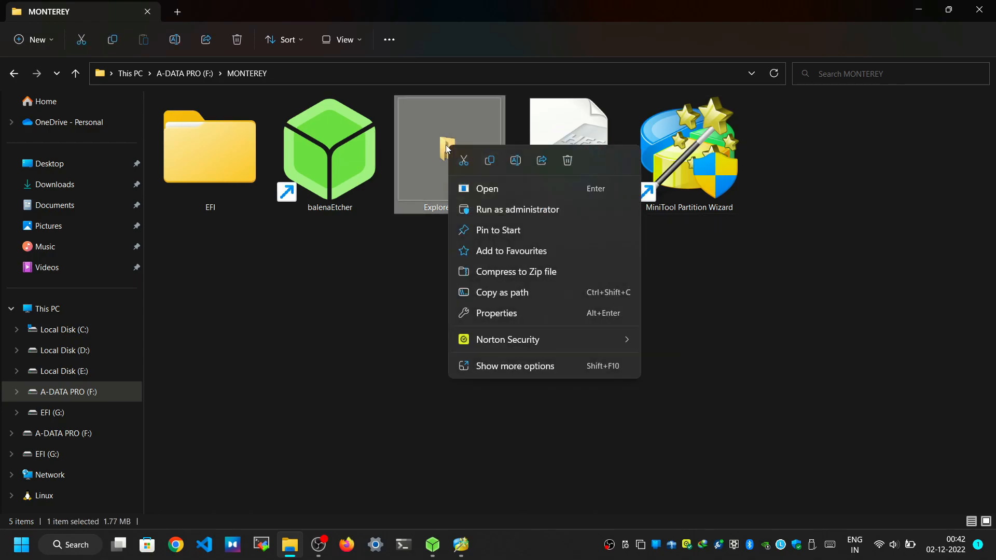
{"action": "left_click", "coordinate": [500, 211]}
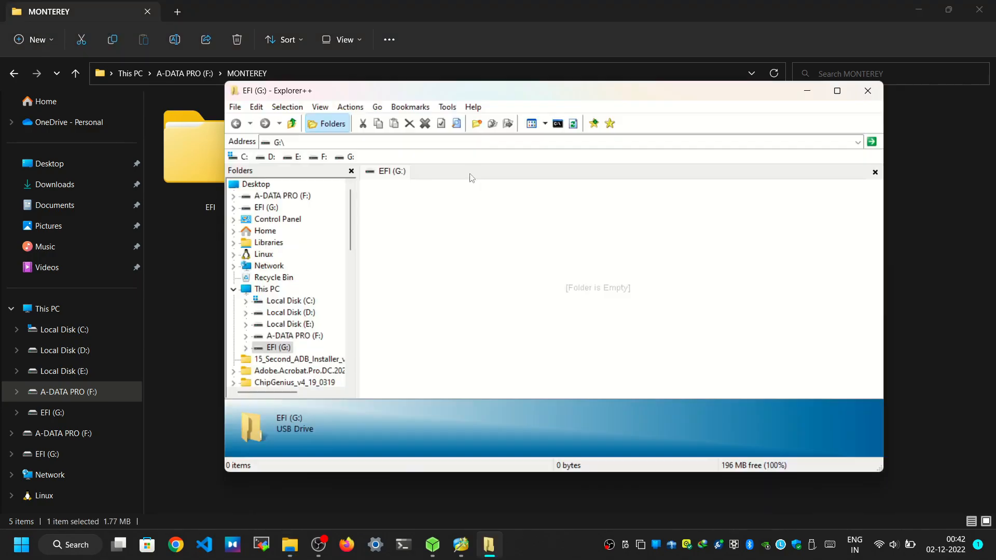
{"action": "left_click_drag", "start_coordinate": [499, 104], "coordinate": [550, 77]}
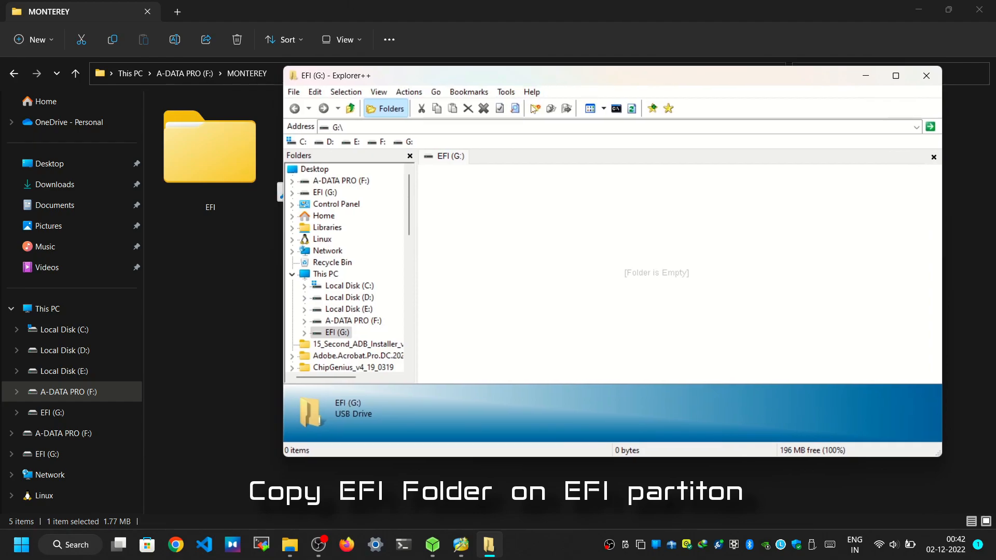
Copy the EFI folder from MONTEREY into the root of the EFI (G:) partition using Explorer++, and close Explorer++.
{"action": "right_click", "coordinate": [215, 165]}
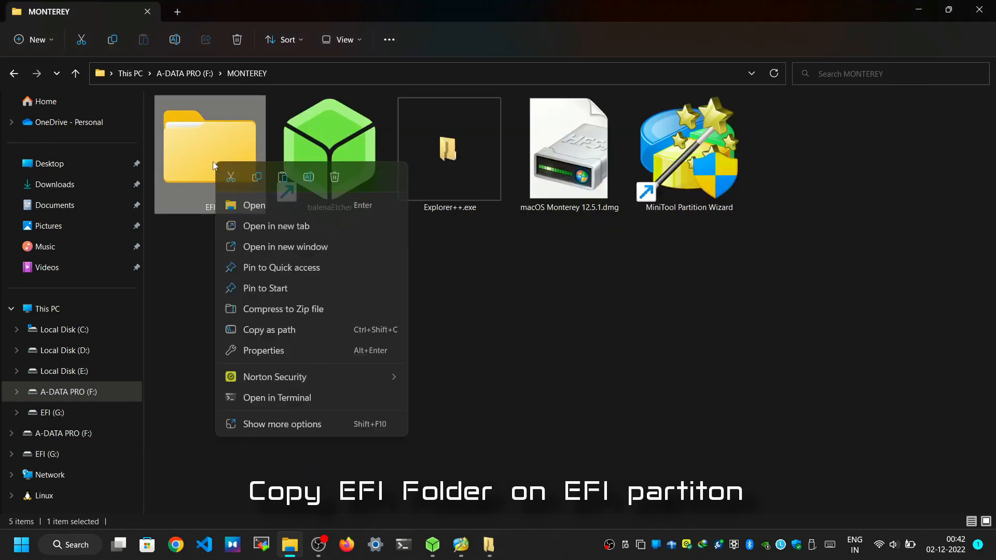
{"action": "left_click", "coordinate": [258, 180]}
{"action": "left_click", "coordinate": [366, 349]}
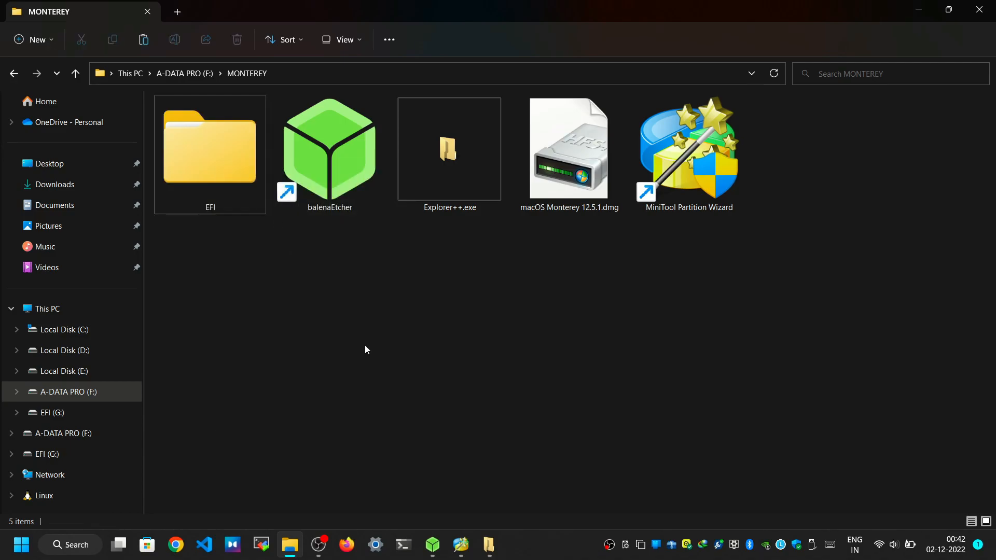
{"action": "left_click", "coordinate": [488, 544]}
{"action": "right_click", "coordinate": [456, 244]}
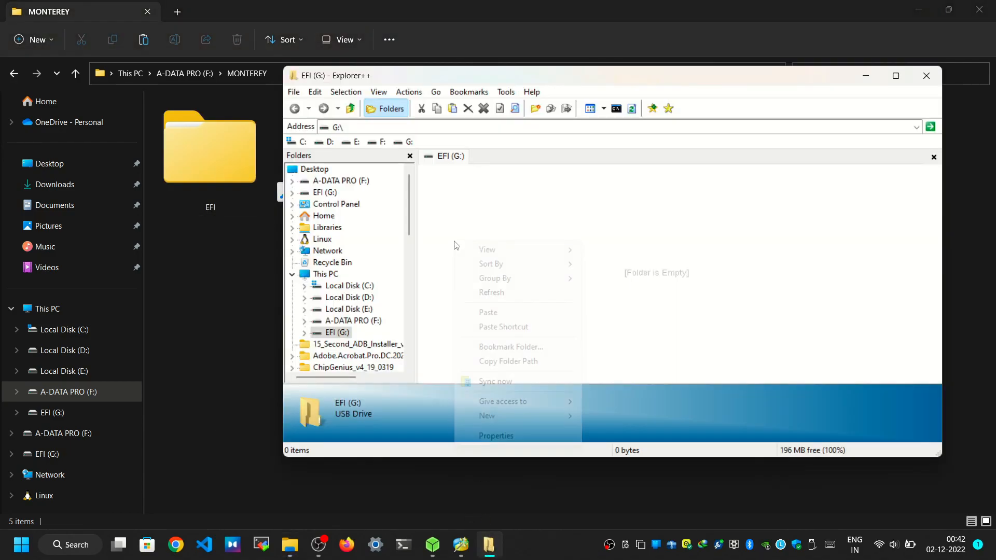
{"action": "left_click", "coordinate": [490, 313]}
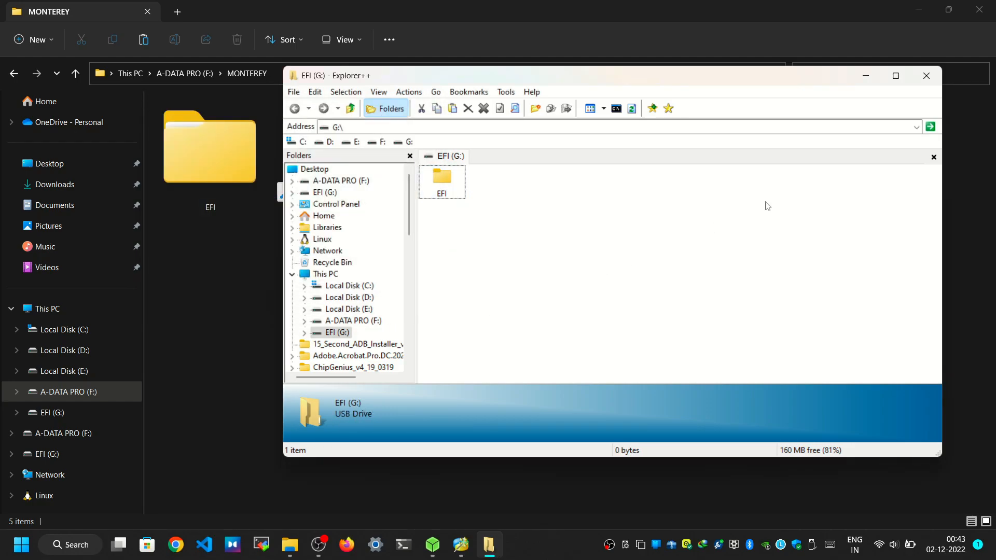
{"action": "left_click", "coordinate": [927, 77]}
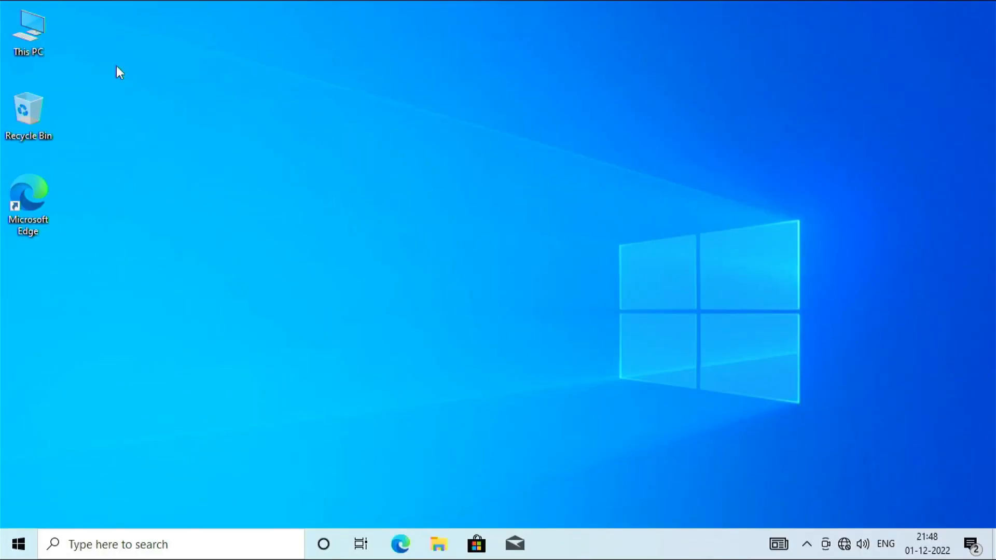
Open Computer Management for This PC, maximize it, and show Disk Management.
{"action": "right_click", "coordinate": [38, 22]}
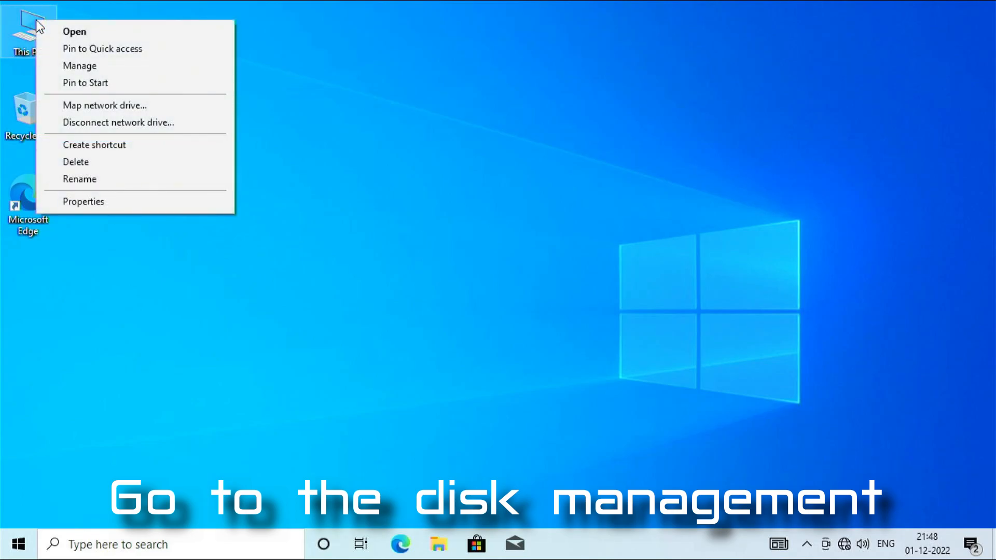
{"action": "left_click", "coordinate": [94, 67]}
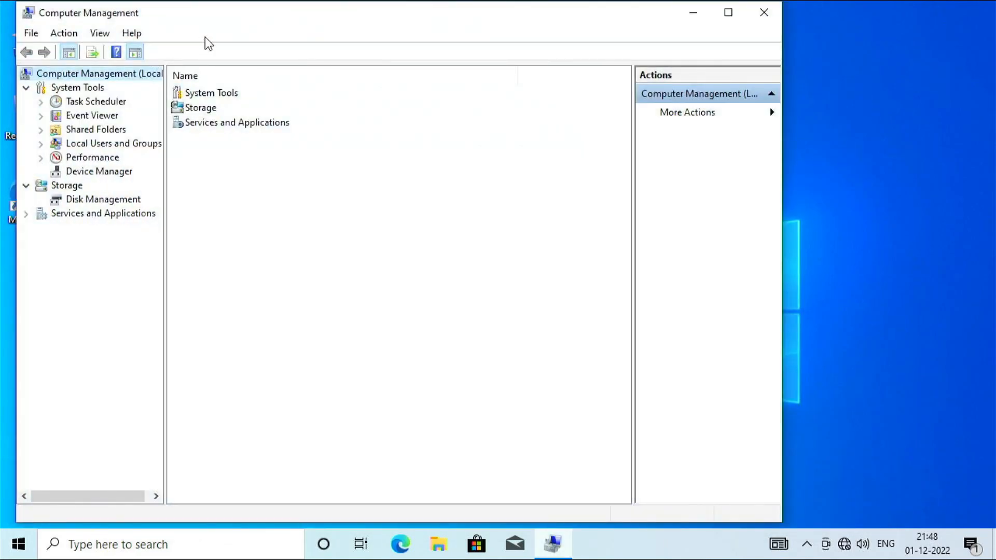
{"action": "double_click", "coordinate": [219, 13]}
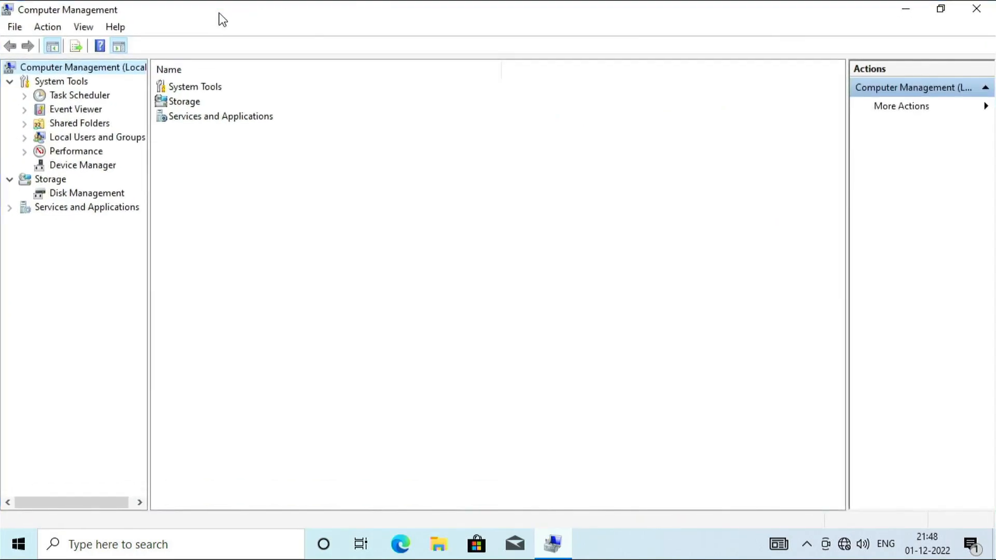
{"action": "left_click", "coordinate": [90, 195]}
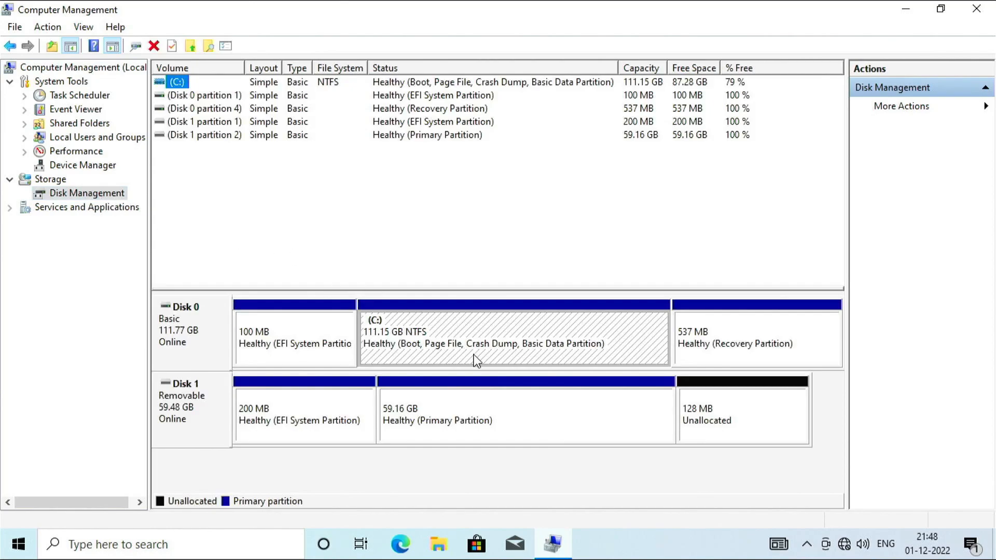
Shrink the C: volume on Disk 0 by 49318 MB.
{"action": "right_click", "coordinate": [452, 342]}
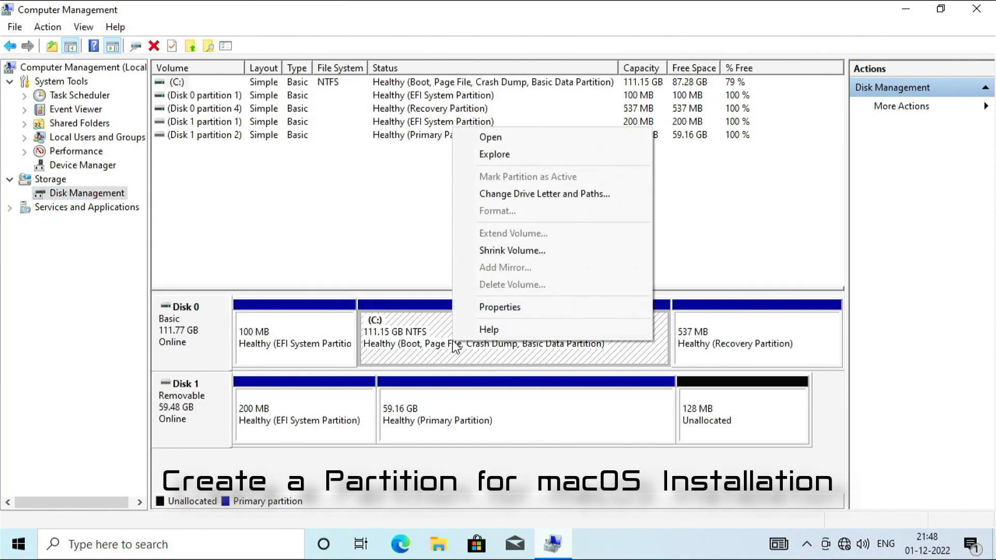
{"action": "left_click", "coordinate": [520, 252]}
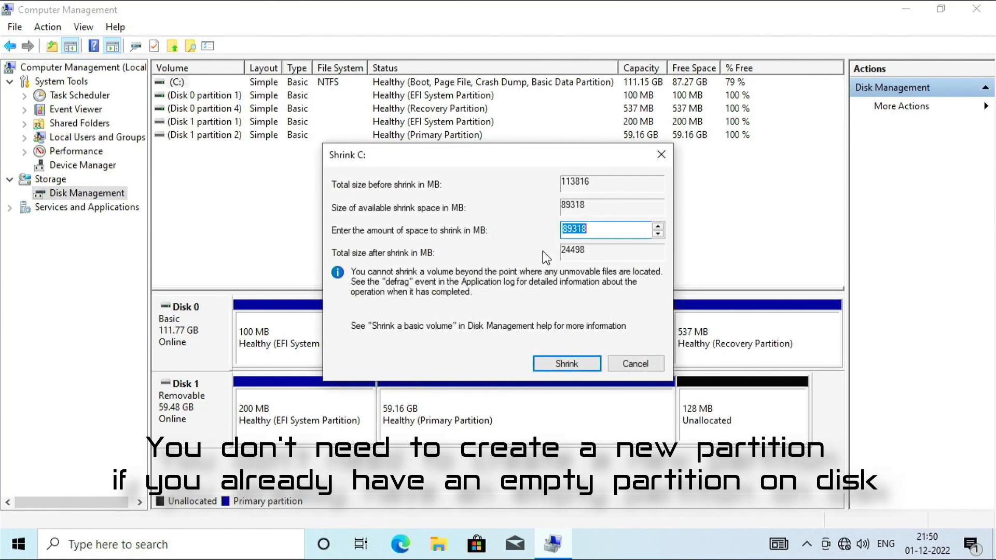
{"action": "left_click", "coordinate": [569, 228]}
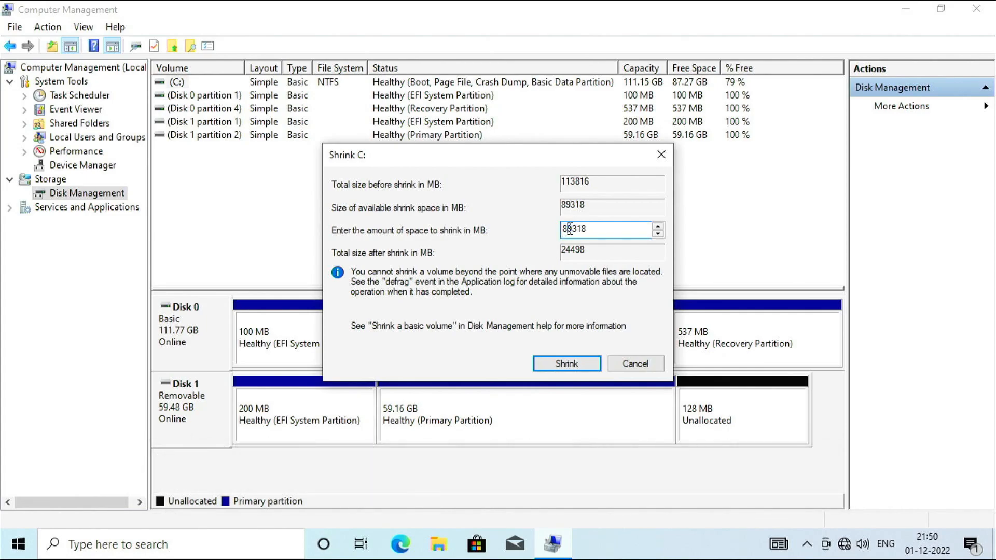
{"action": "key", "text": "BackSpace"}
{"action": "type", "text": "4"}
{"action": "left_click", "coordinate": [555, 360]}
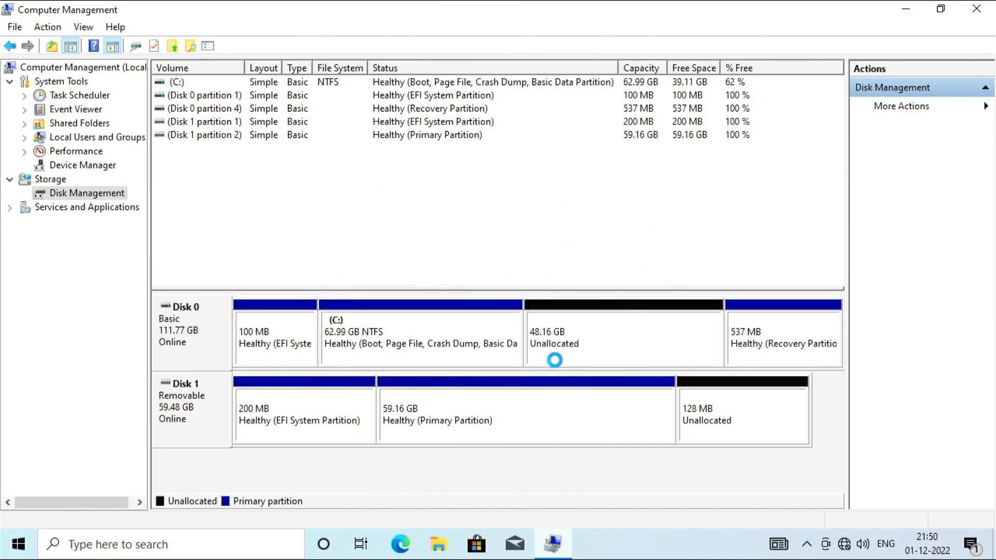
Start a new simple volume in Disk 0's unallocated space, using the full 49318 MB and the default drive letter.
{"action": "right_click", "coordinate": [599, 338]}
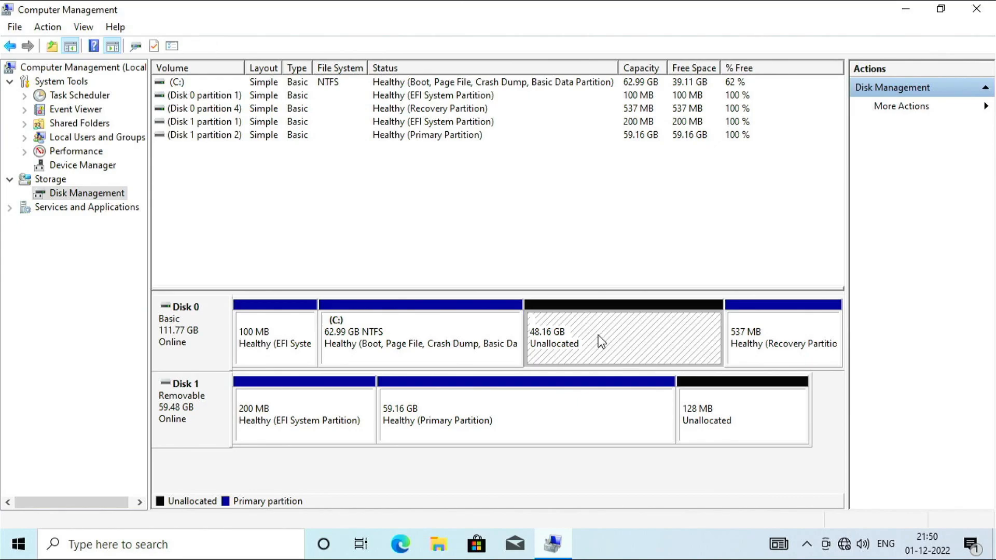
{"action": "left_click", "coordinate": [654, 346]}
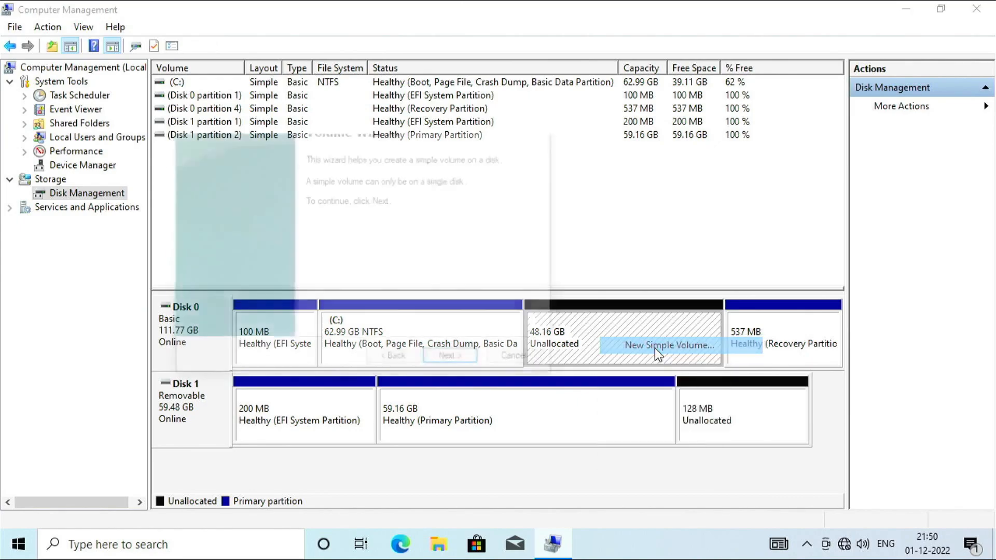
{"action": "left_click", "coordinate": [468, 362]}
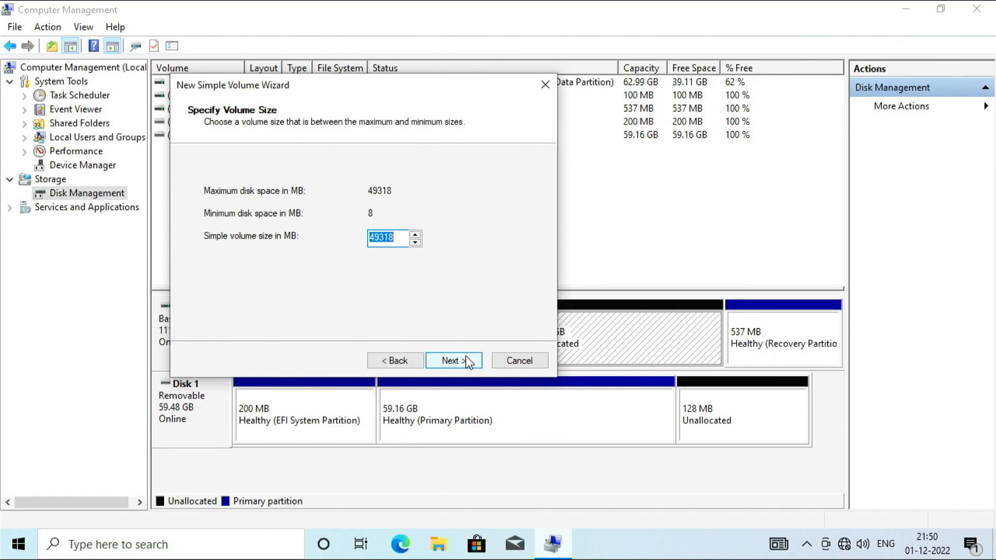
{"action": "left_click", "coordinate": [468, 362]}
{"action": "left_click", "coordinate": [465, 356]}
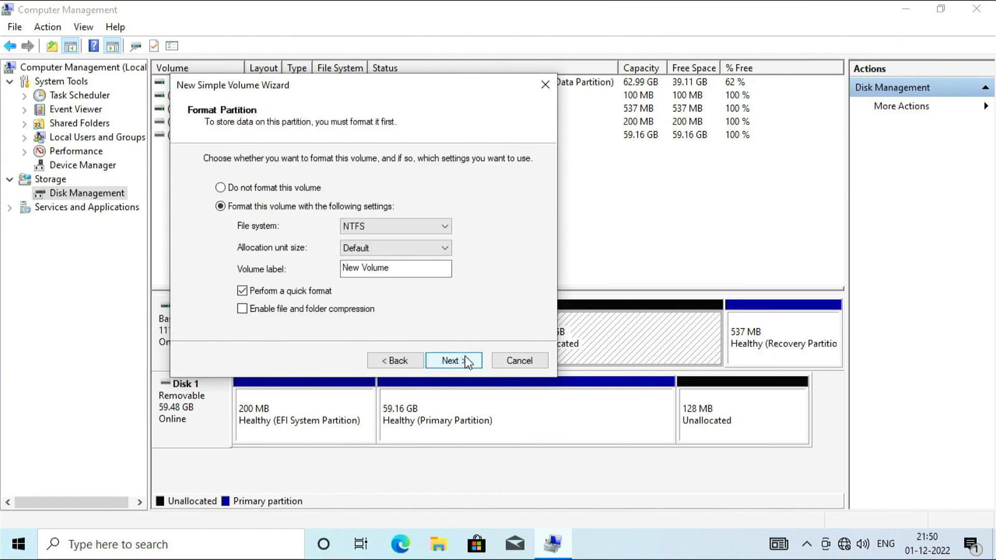
Label the new volume macOS, create it with a quick NTFS format, and dismiss the AutoPlay notification.
{"action": "left_click", "coordinate": [409, 268]}
{"action": "left_click_drag", "start_coordinate": [409, 268], "coordinate": [305, 260]}
{"action": "type", "text": "macOS"}
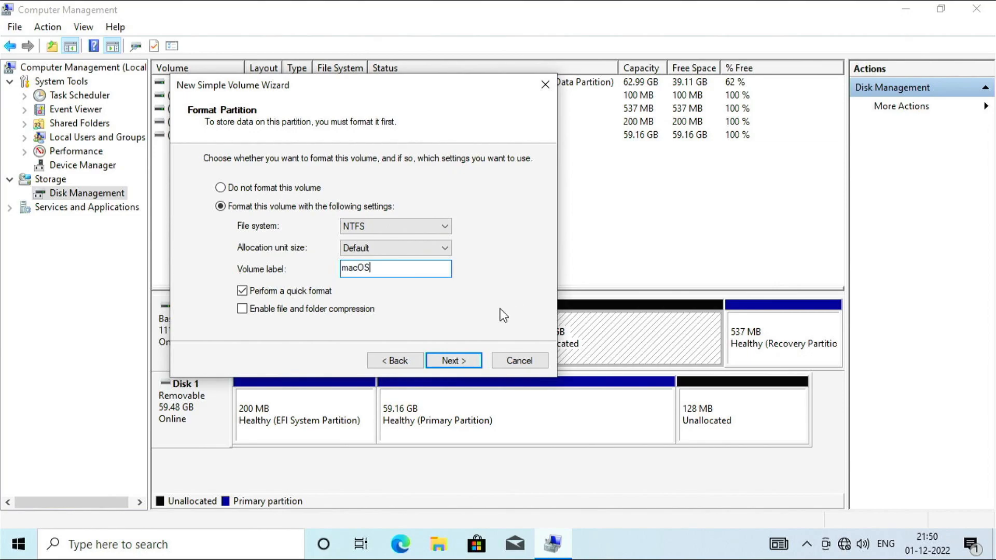
{"action": "left_click", "coordinate": [448, 355]}
{"action": "left_click", "coordinate": [447, 355]}
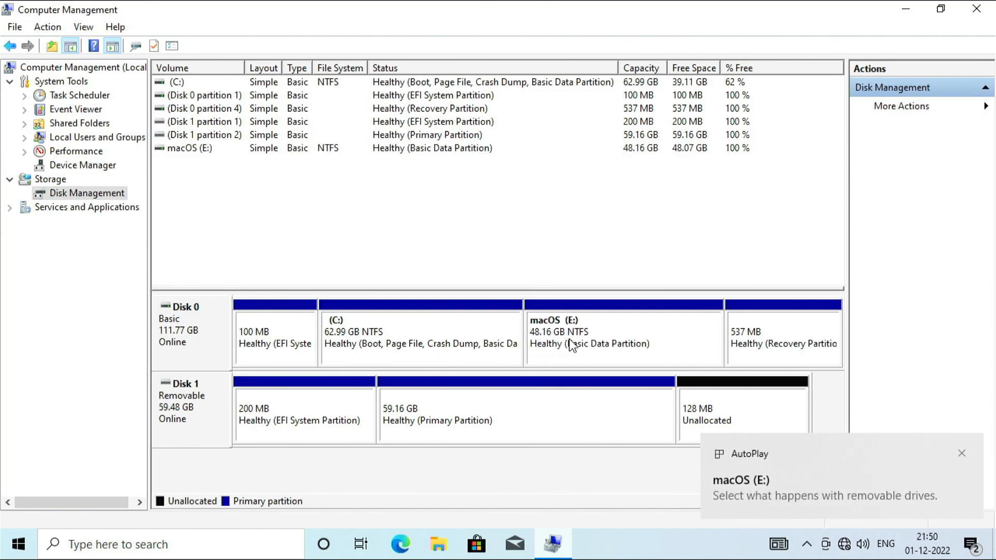
{"action": "left_click", "coordinate": [601, 355]}
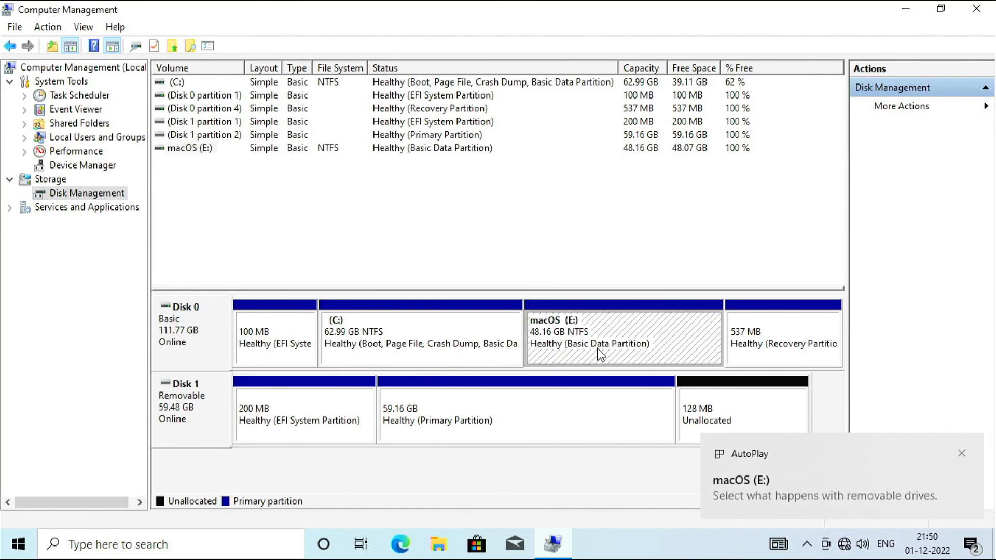
{"action": "left_click", "coordinate": [962, 453]}
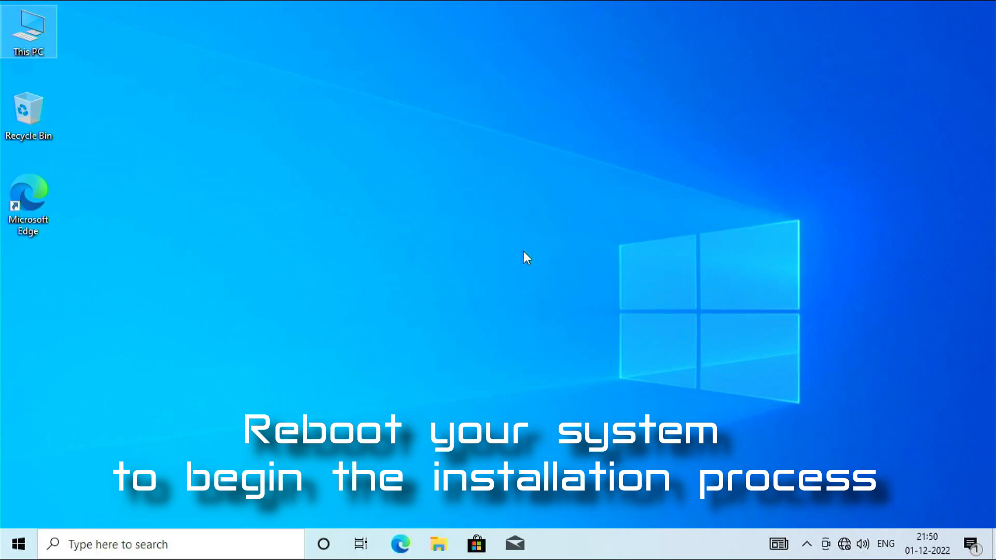
Restart the PC, boot from the UEFI USB Mass Storage Device, and launch Install macOS Monterey from the boot picker.
{"action": "left_click", "coordinate": [19, 544]}
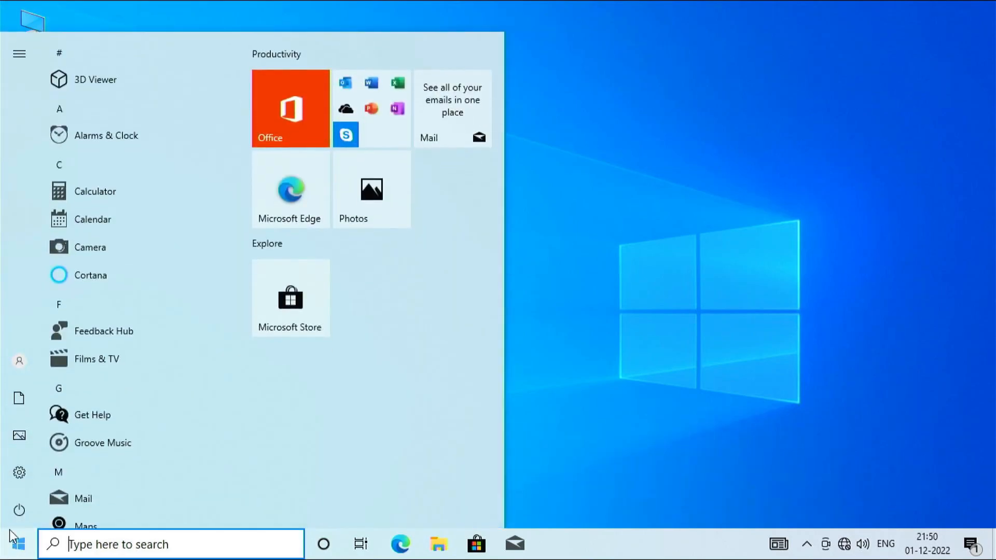
{"action": "left_click", "coordinate": [20, 510]}
{"action": "left_click", "coordinate": [43, 472]}
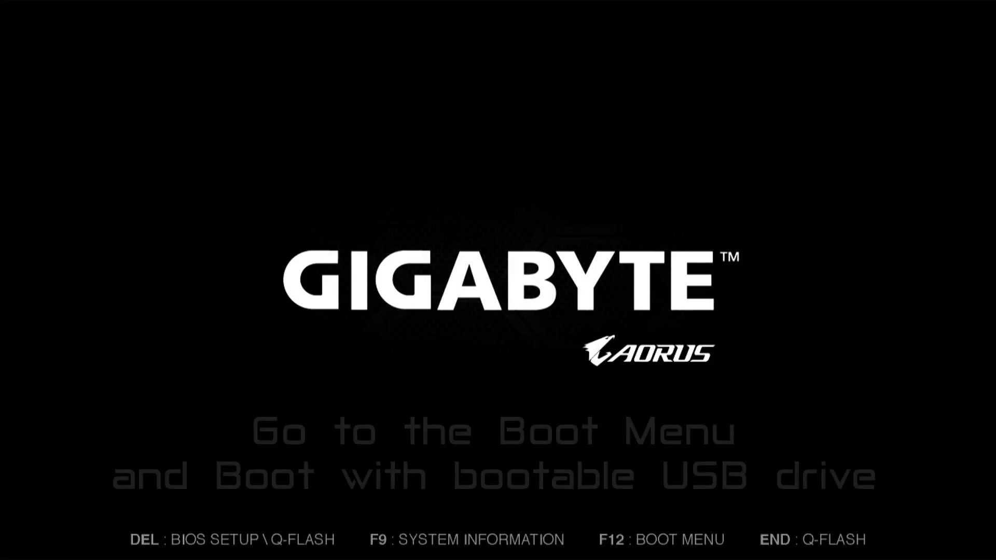
{"action": "key", "text": "F12"}
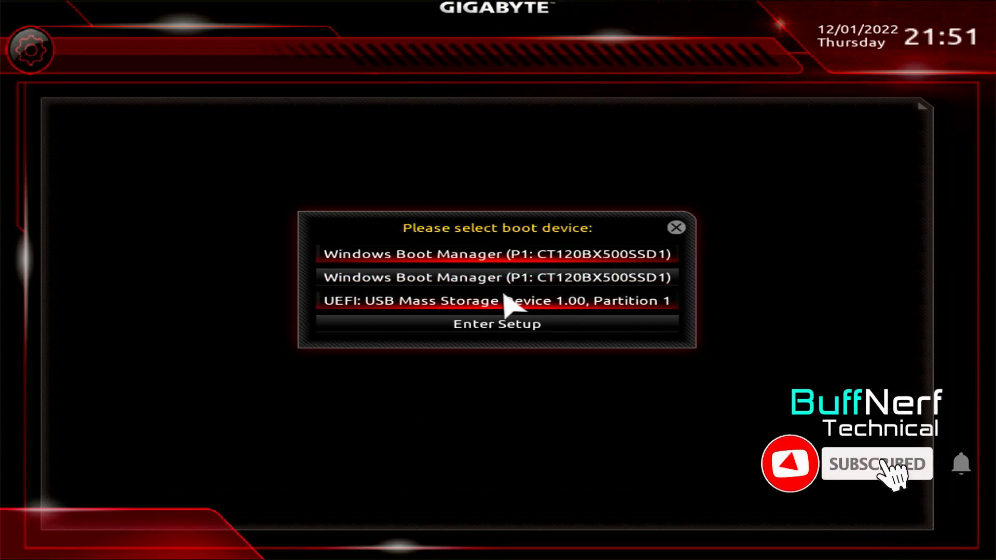
{"action": "left_click", "coordinate": [503, 295]}
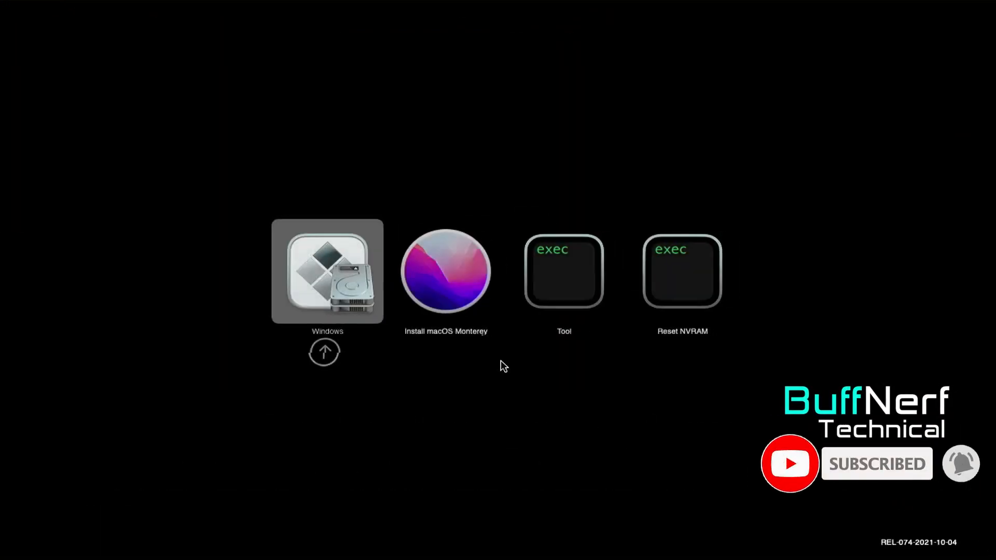
{"action": "left_click", "coordinate": [433, 263]}
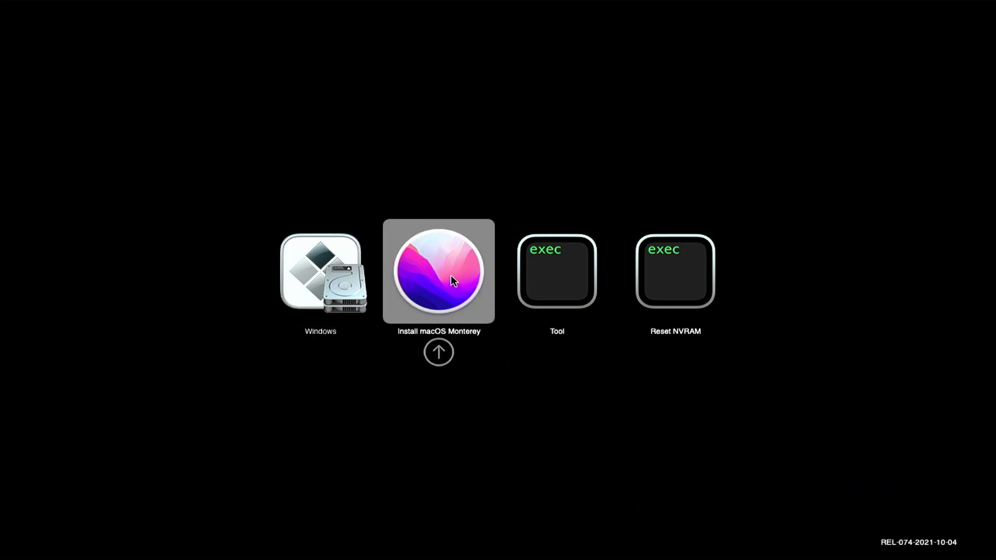
{"action": "left_click", "coordinate": [450, 275]}
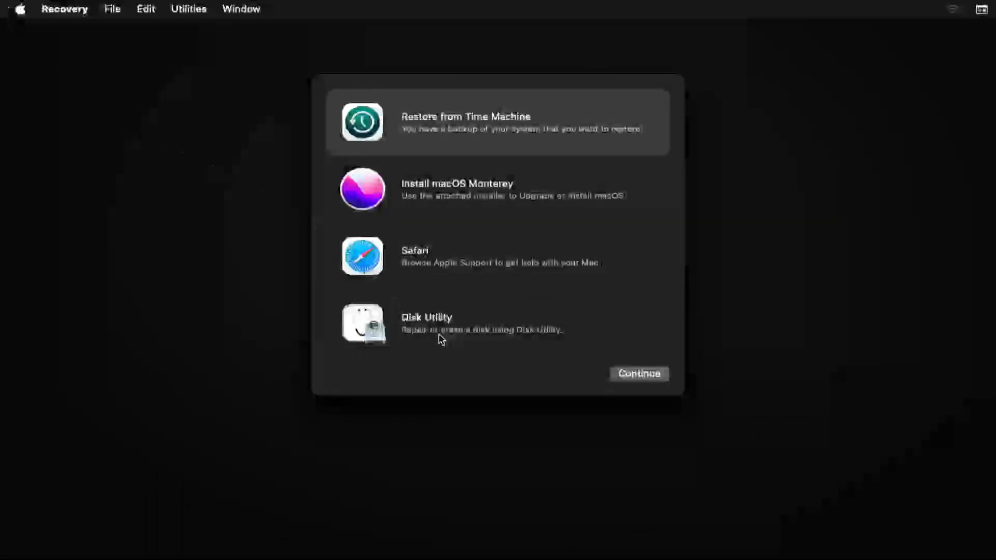
Open Disk Utility from Recovery and show all devices.
{"action": "left_click", "coordinate": [456, 338]}
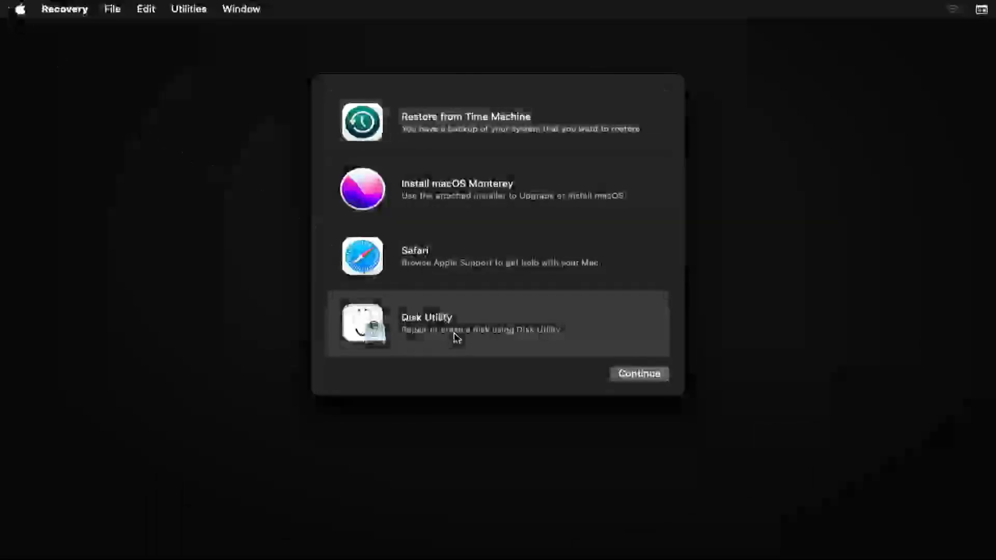
{"action": "left_click", "coordinate": [615, 379]}
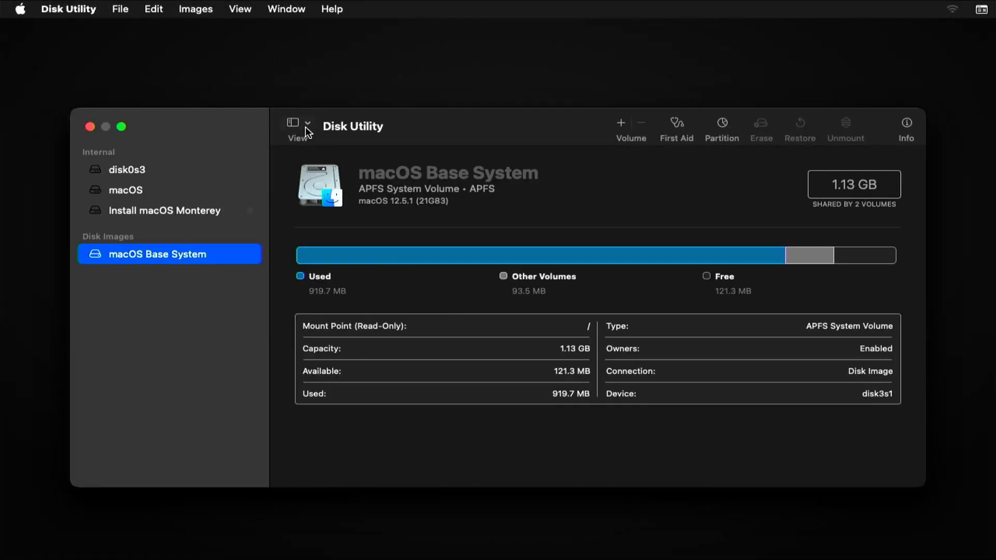
{"action": "left_click", "coordinate": [306, 130]}
{"action": "left_click", "coordinate": [318, 179]}
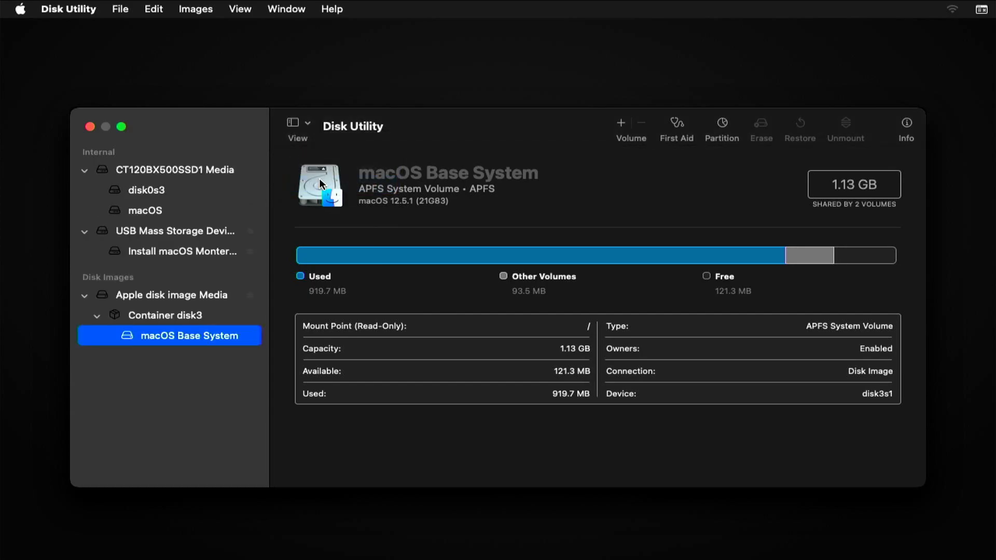
Erase the macOS volume on CT120BX500SSD1 Media as Mac OS Extended (Journaled), keeping the name macOS, and quit Disk Utility.
{"action": "left_click", "coordinate": [199, 171]}
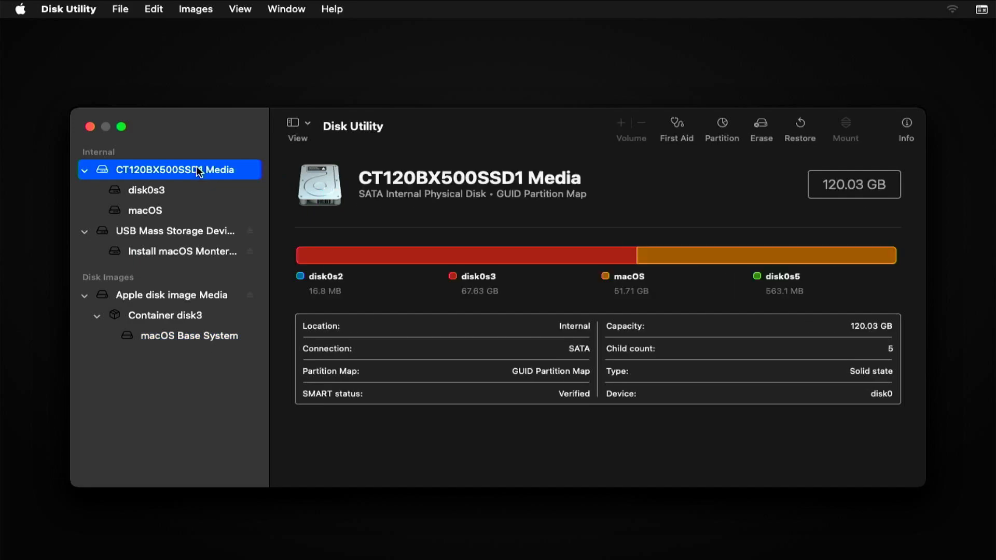
{"action": "left_click", "coordinate": [149, 211]}
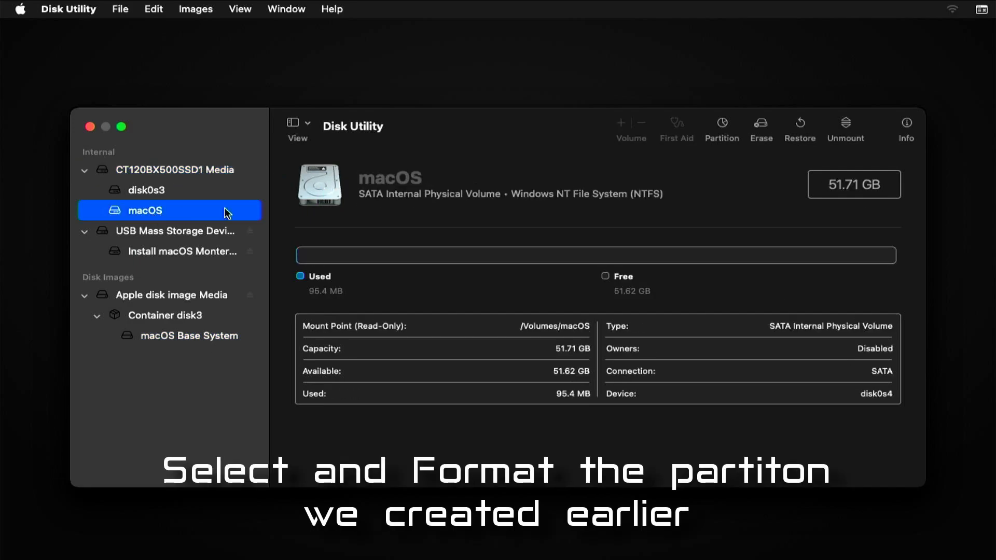
{"action": "left_click", "coordinate": [761, 127]}
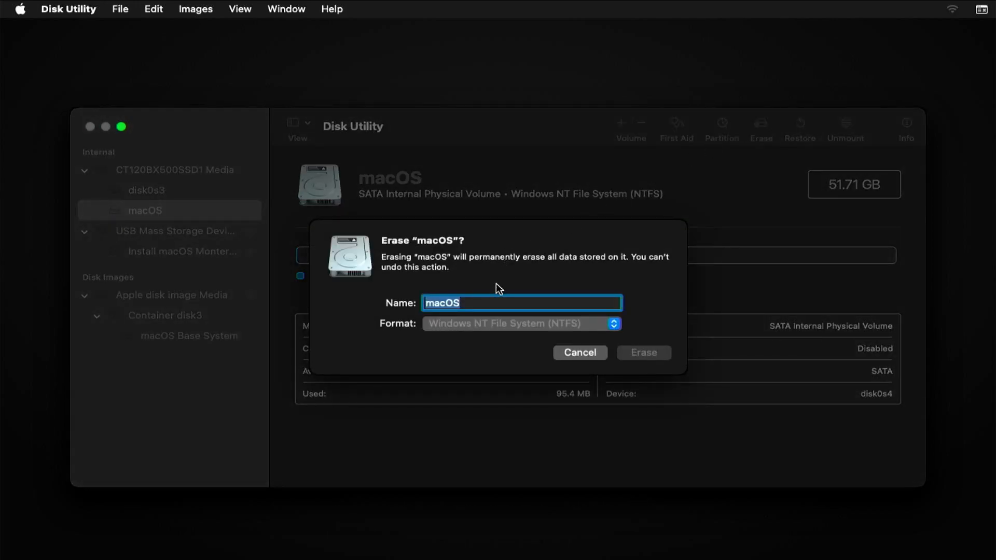
{"action": "left_click", "coordinate": [485, 323]}
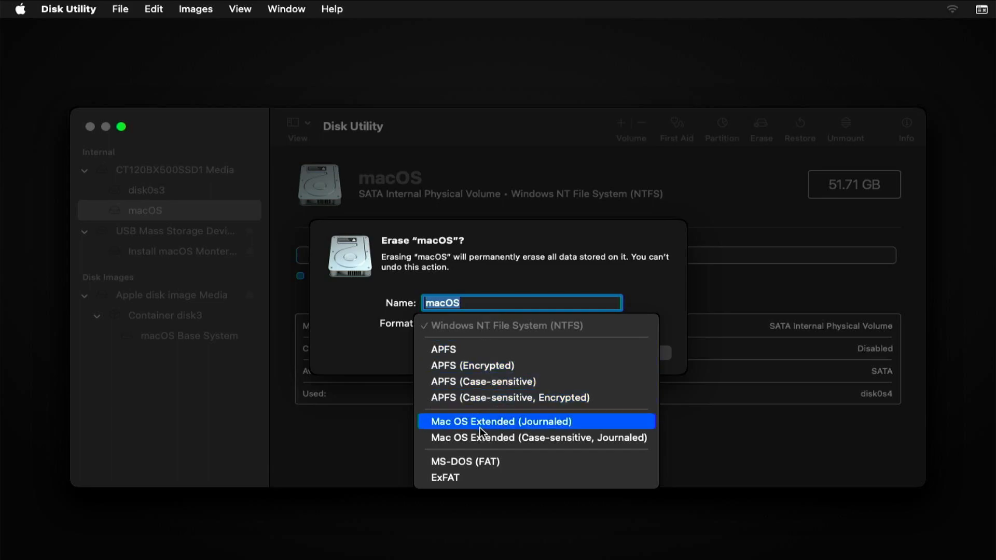
{"action": "left_click", "coordinate": [496, 422]}
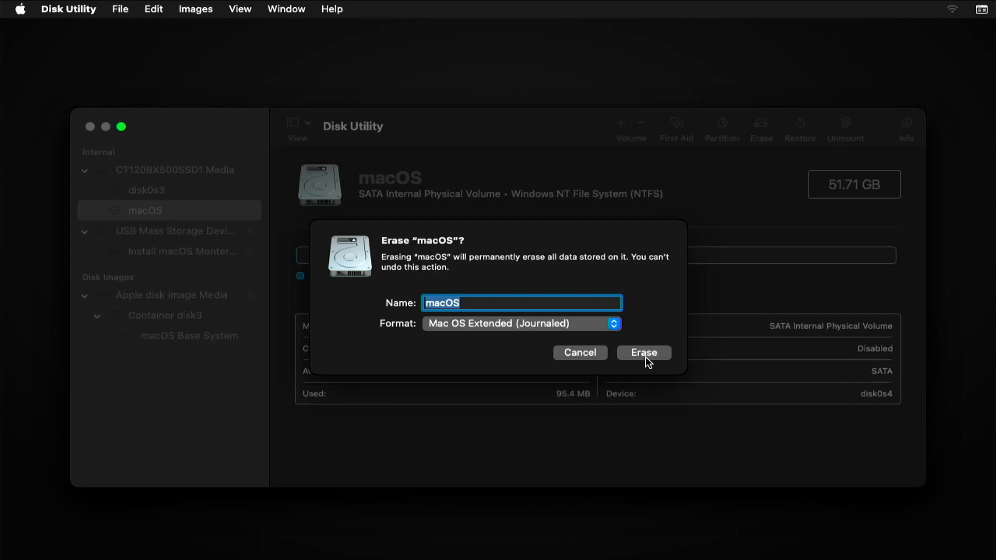
{"action": "left_click", "coordinate": [644, 353]}
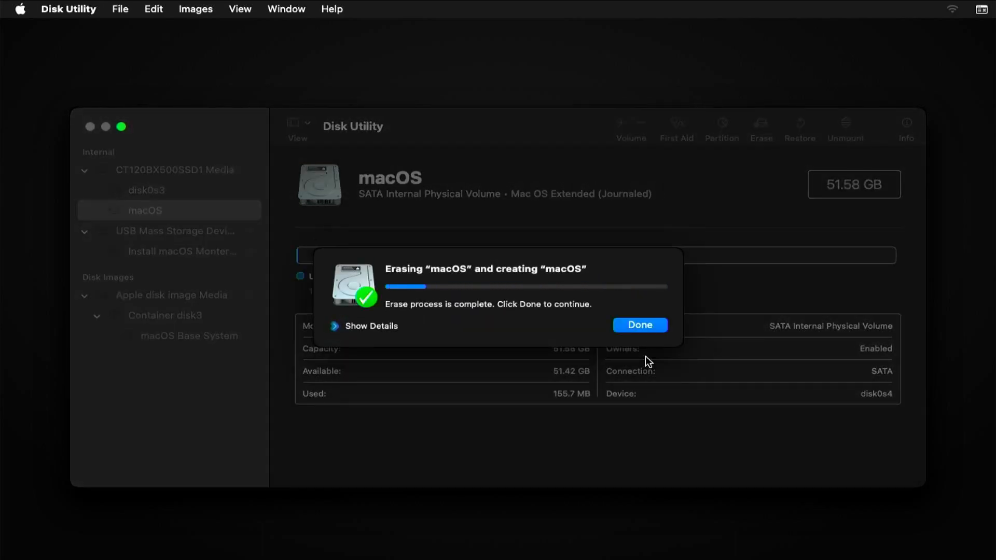
{"action": "left_click", "coordinate": [641, 326]}
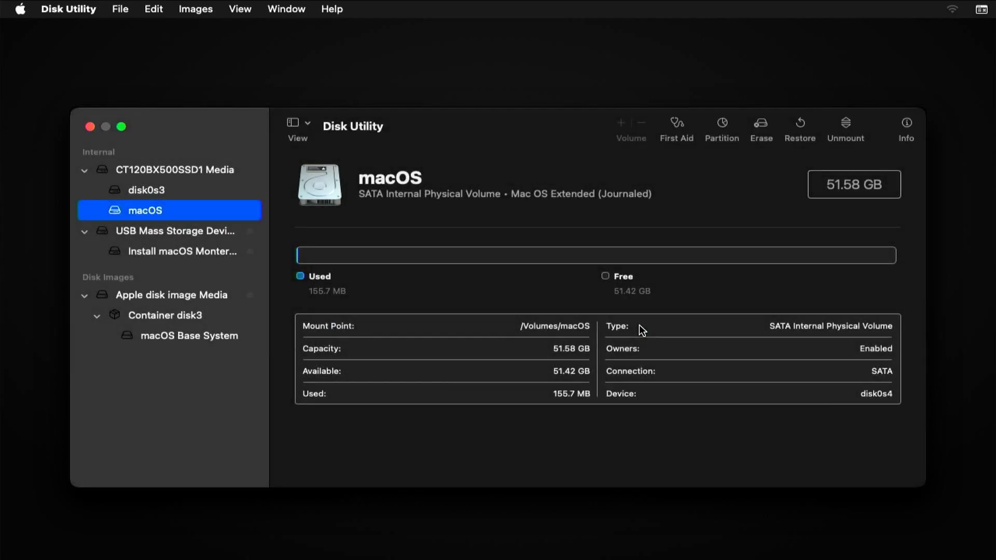
{"action": "left_click", "coordinate": [80, 8]}
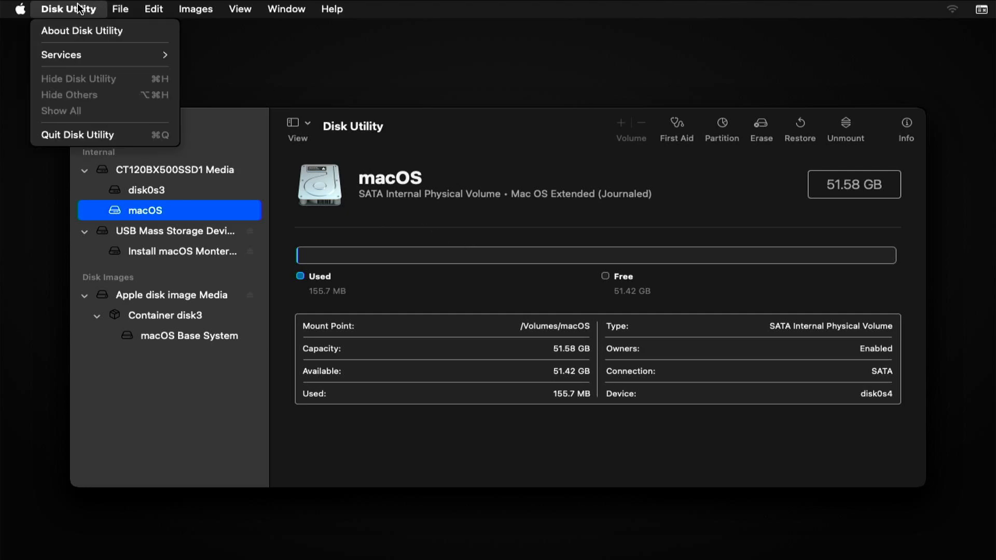
{"action": "left_click", "coordinate": [77, 134]}
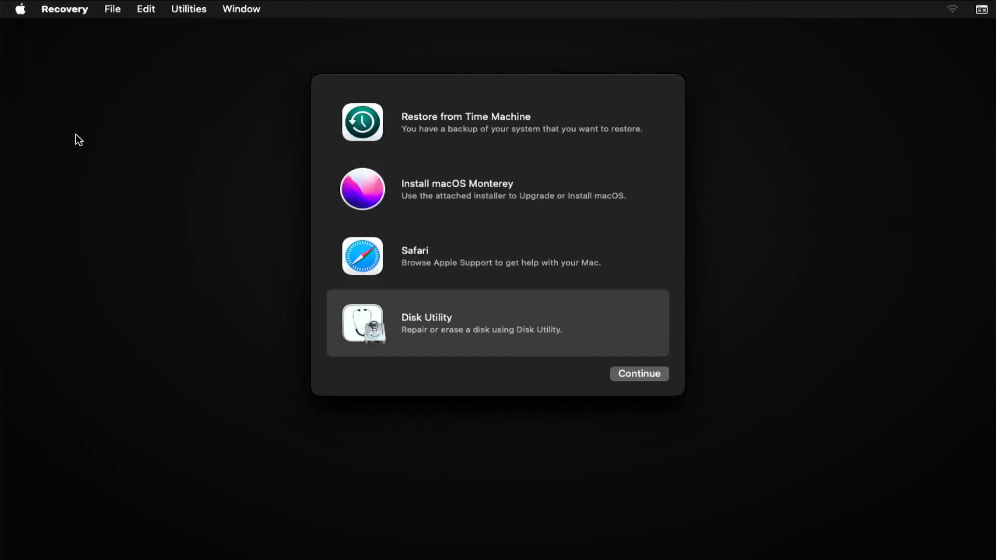
Start Install macOS Monterey, agree to the software licence, and install onto the macOS disk.
{"action": "left_click", "coordinate": [448, 193]}
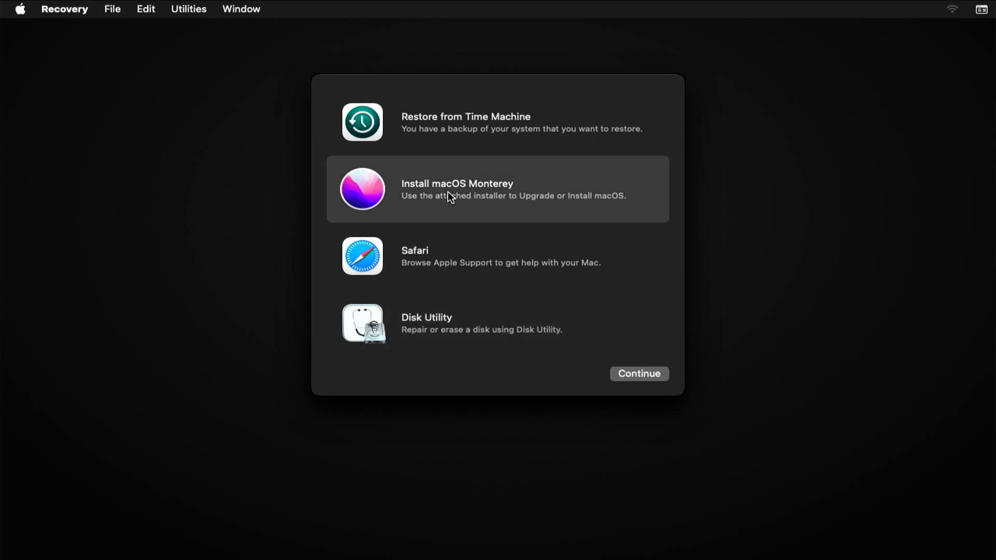
{"action": "left_click", "coordinate": [638, 374]}
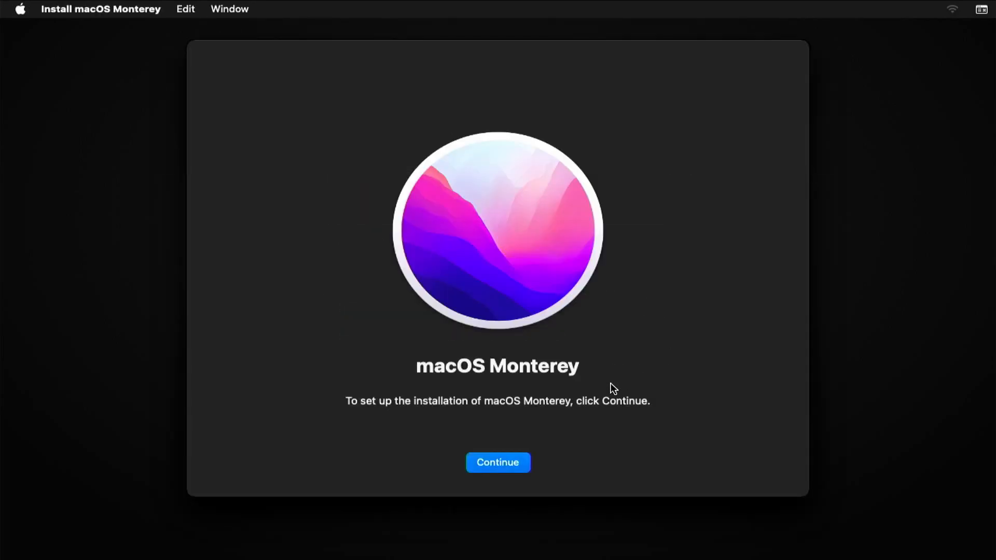
{"action": "left_click", "coordinate": [497, 457]}
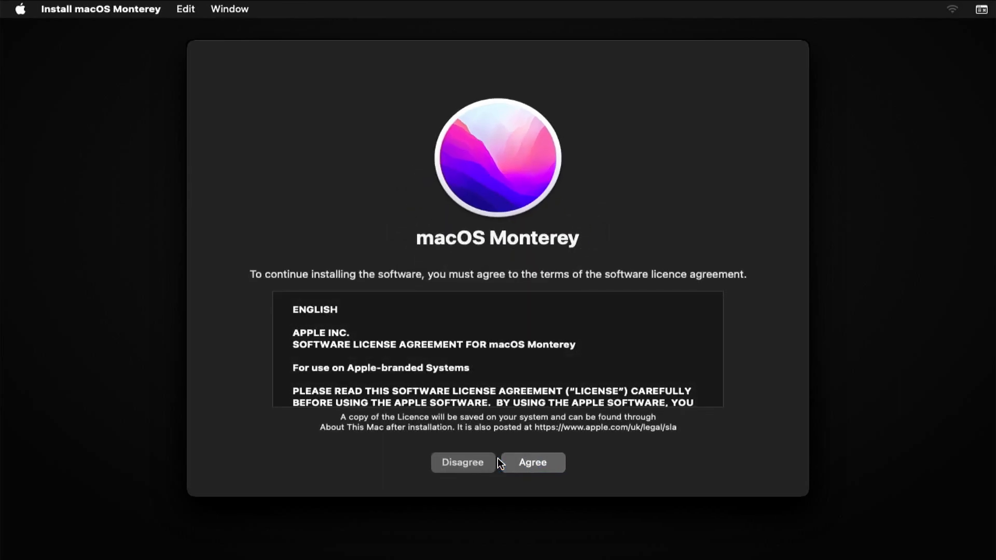
{"action": "left_click", "coordinate": [527, 463]}
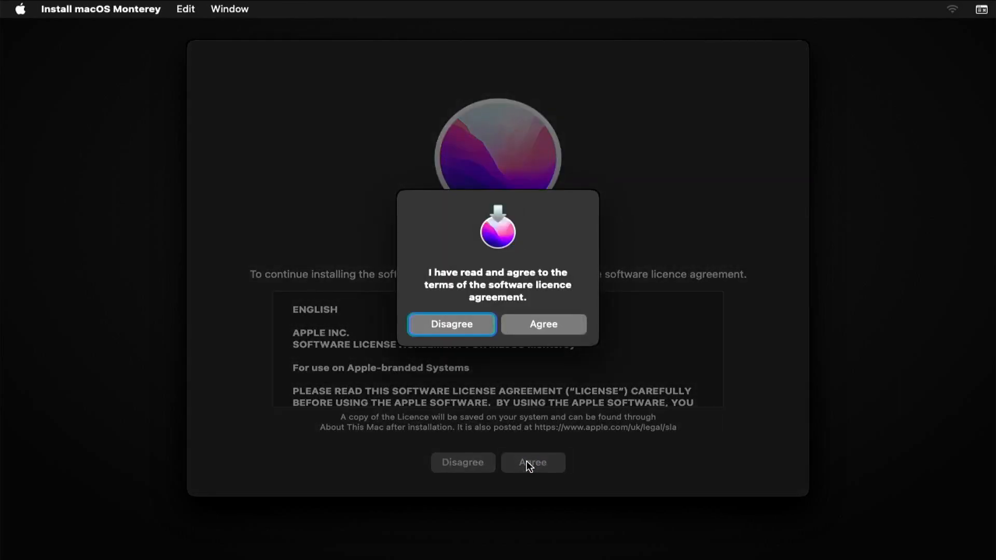
{"action": "left_click", "coordinate": [533, 326]}
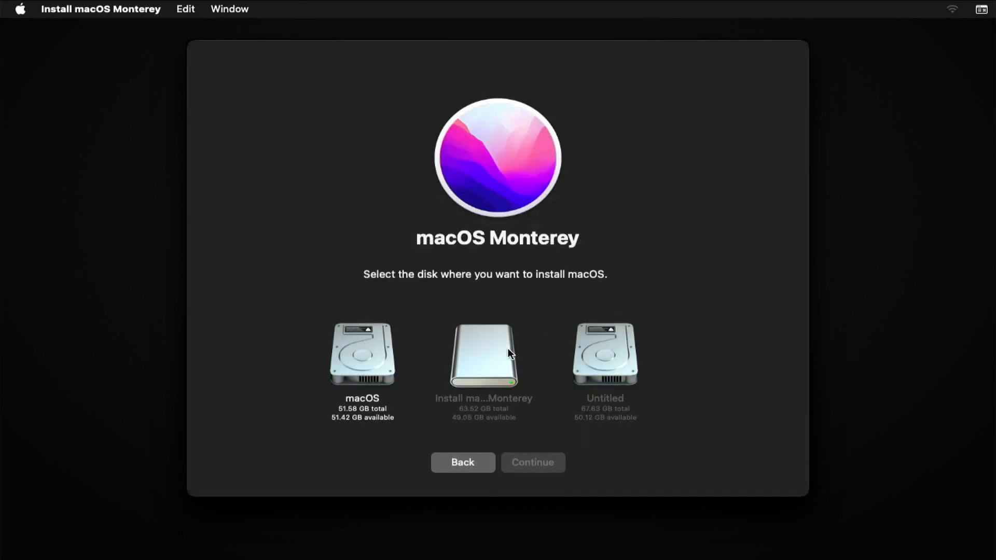
{"action": "left_click", "coordinate": [363, 368]}
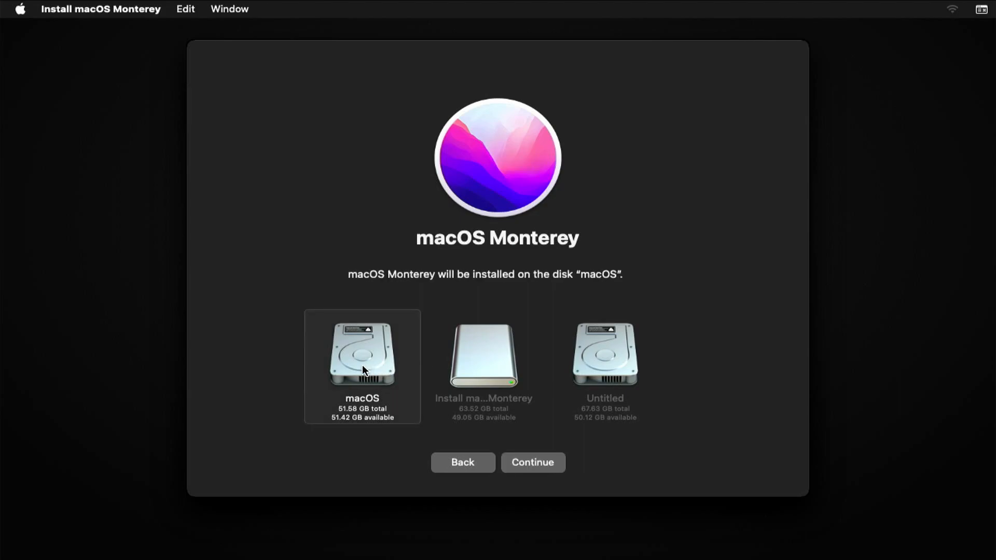
{"action": "left_click", "coordinate": [534, 464]}
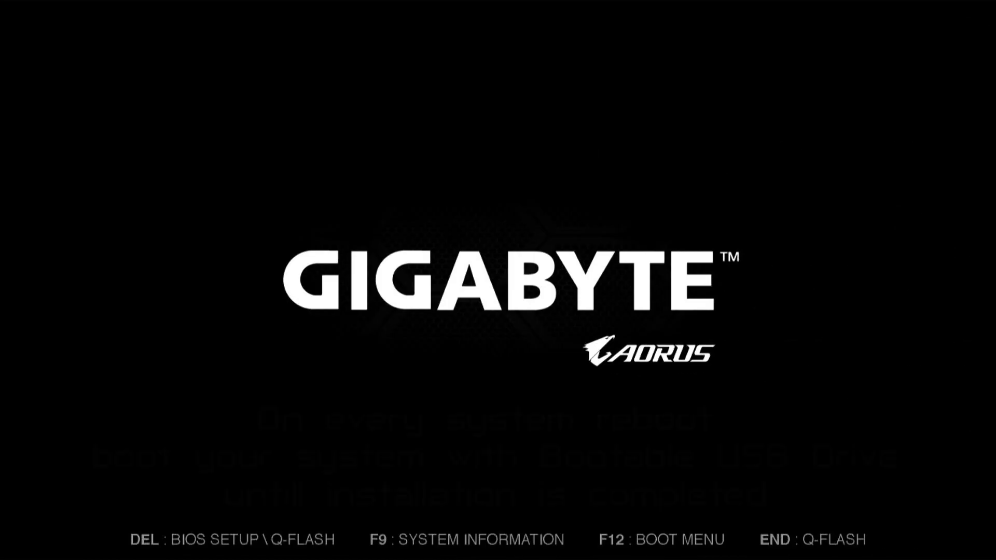
On each of the two reboots, boot from the UEFI USB Mass Storage Device and continue with macOS Installer.
{"action": "key", "text": "F12"}
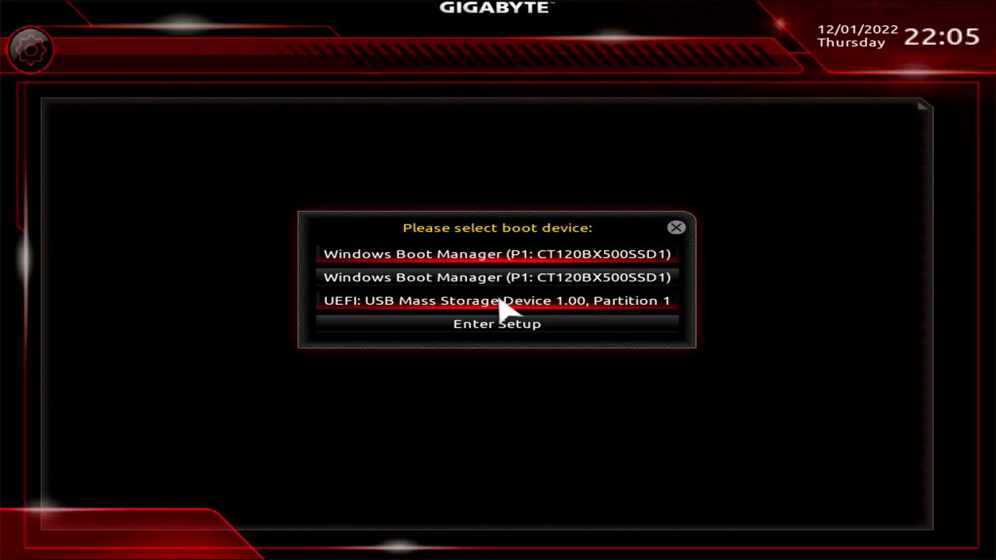
{"action": "left_click", "coordinate": [514, 306]}
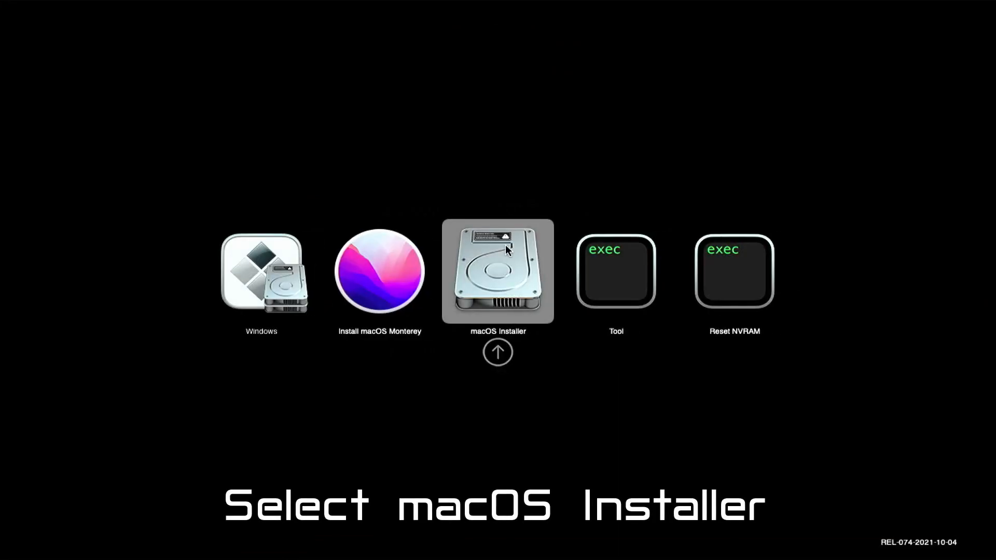
{"action": "left_click", "coordinate": [481, 281]}
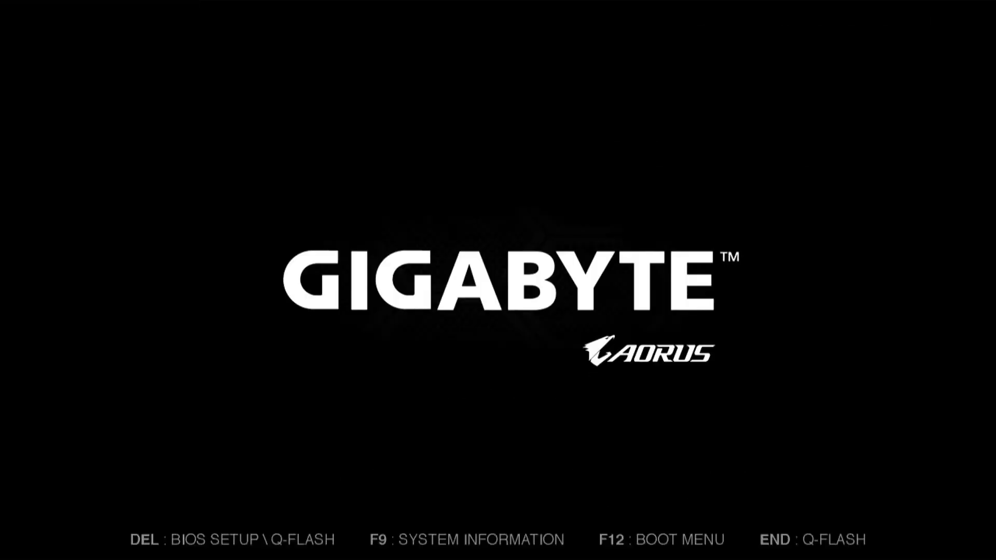
{"action": "key", "text": "F12"}
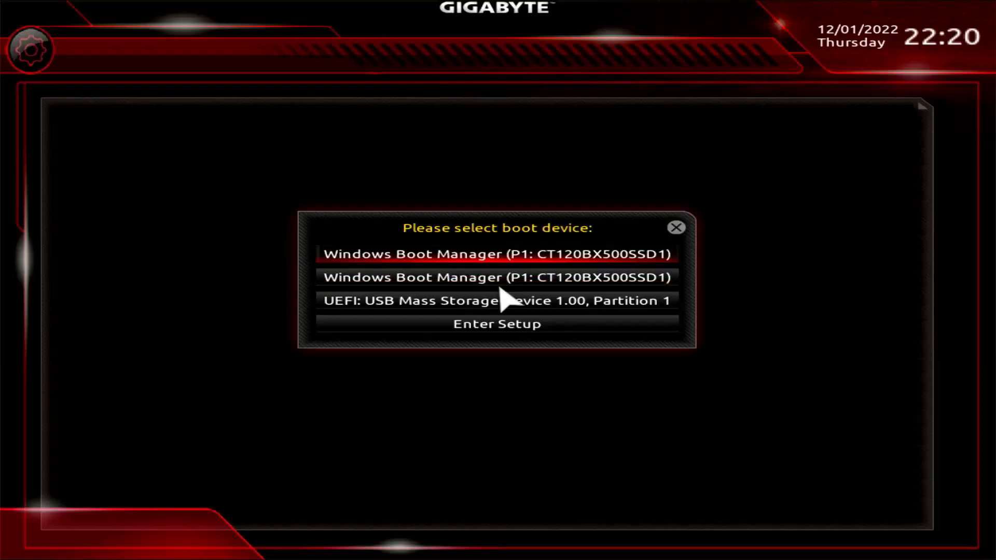
{"action": "left_click", "coordinate": [498, 302]}
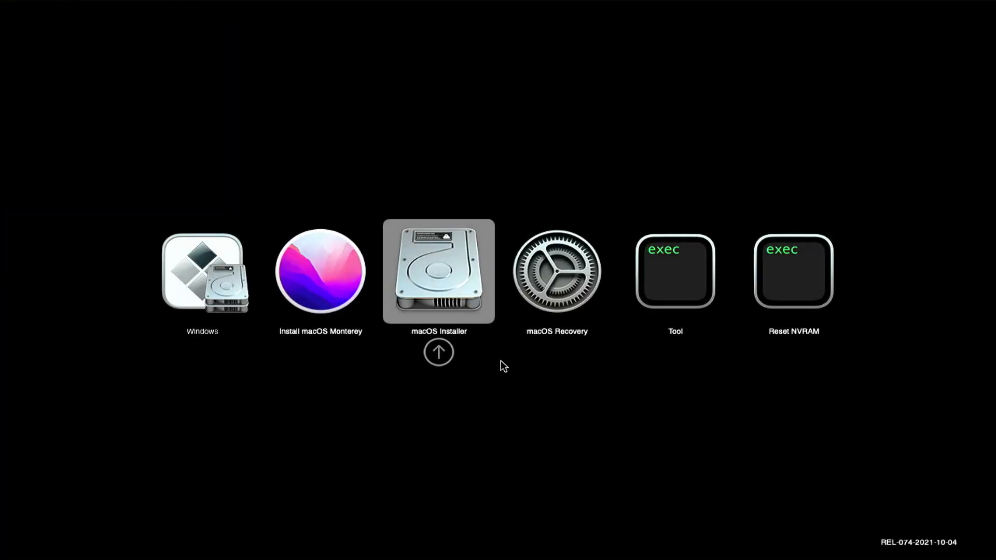
{"action": "left_click", "coordinate": [446, 260]}
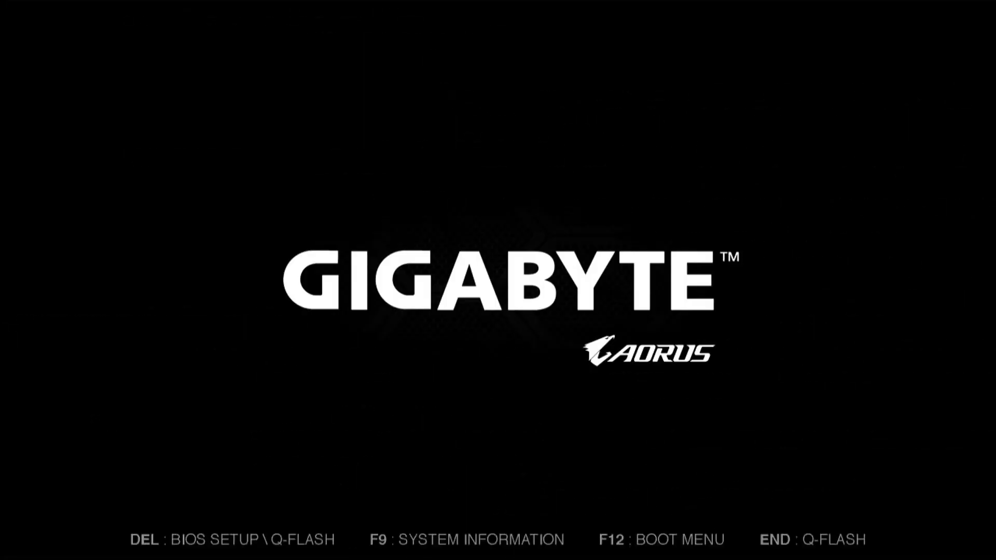
Boot from the UEFI USB Mass Storage Device again and start the installed macOS volume.
{"action": "key", "text": "F12"}
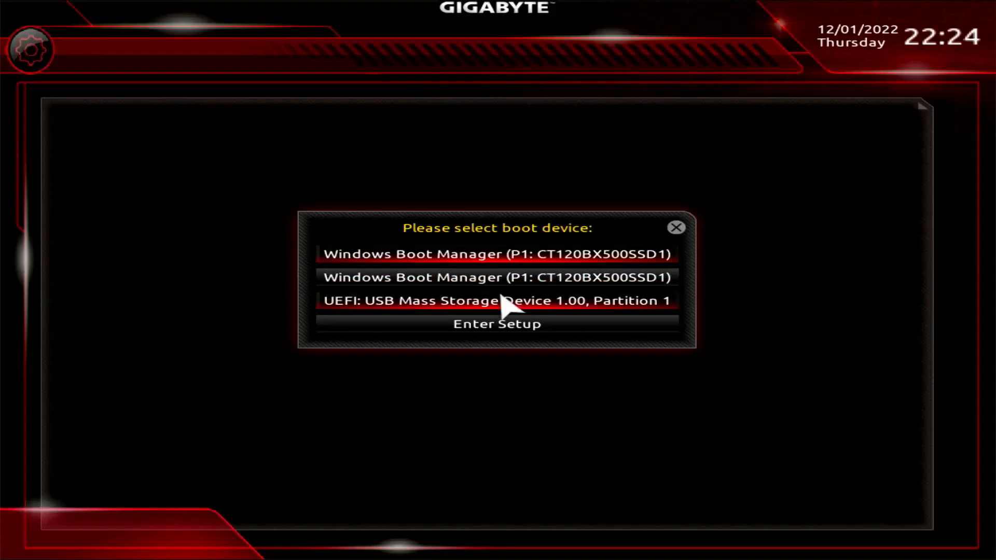
{"action": "left_click", "coordinate": [502, 303]}
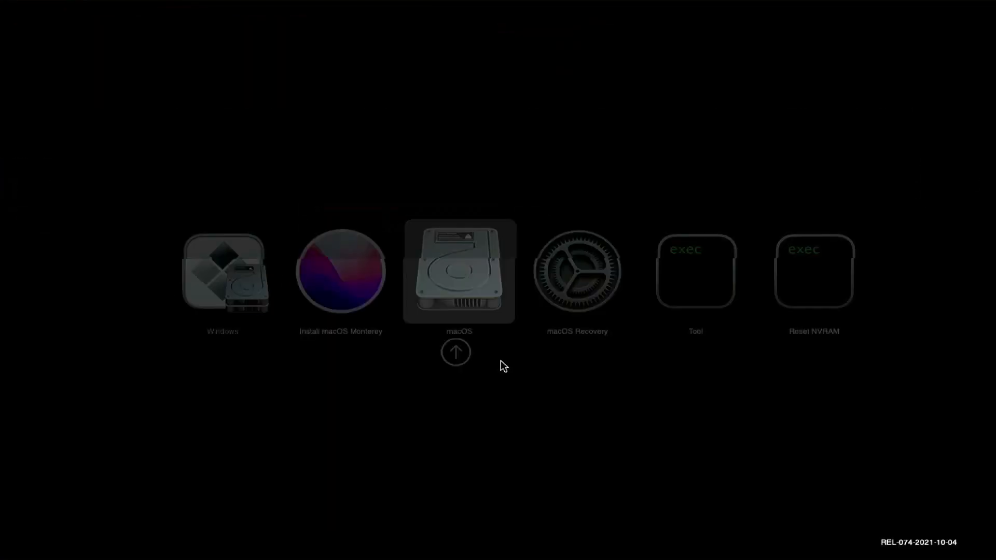
{"action": "left_click", "coordinate": [460, 294]}
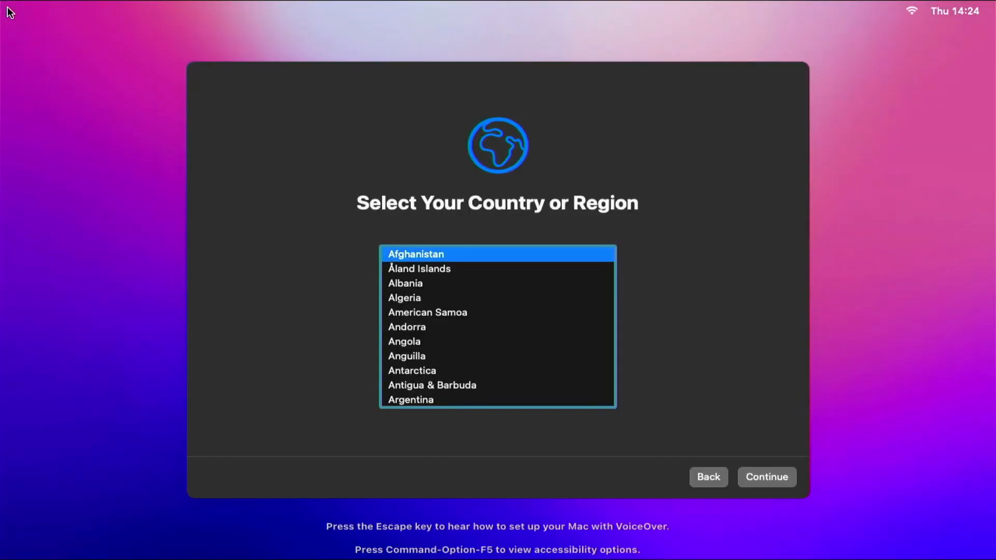
Select the country or region in the setup assistant and continue to the Data & Privacy page.
{"action": "scroll", "coordinate": [446, 363], "scroll_direction": "down", "scroll_amount": 20}
{"action": "left_click", "coordinate": [412, 387]}
{"action": "left_click", "coordinate": [773, 477]}
{"action": "left_click", "coordinate": [773, 477]}
{"action": "left_click", "coordinate": [762, 476]}
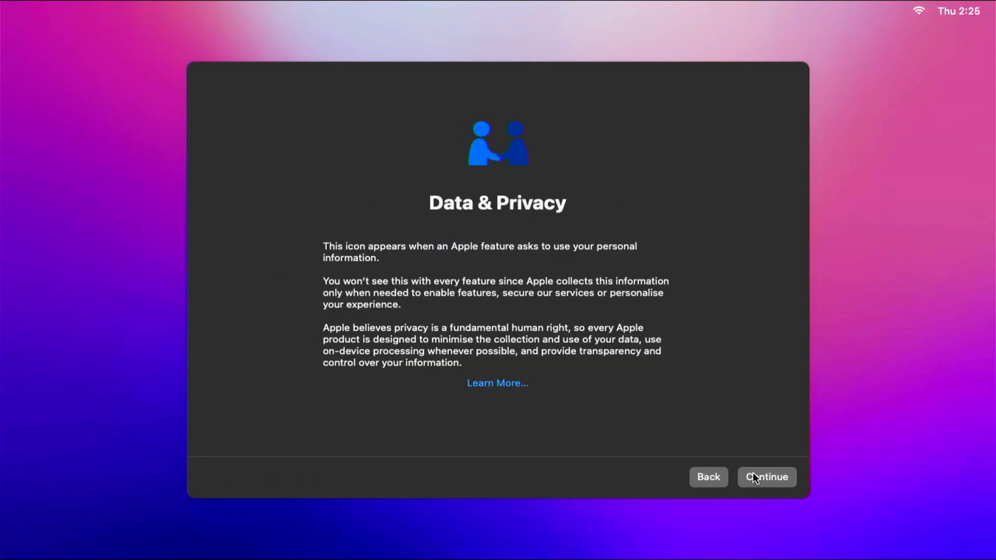
Continue past Data & Privacy and agree to the macOS Software Licence Agreement.
{"action": "left_click", "coordinate": [754, 478]}
{"action": "left_click", "coordinate": [237, 484]}
{"action": "left_click", "coordinate": [770, 485]}
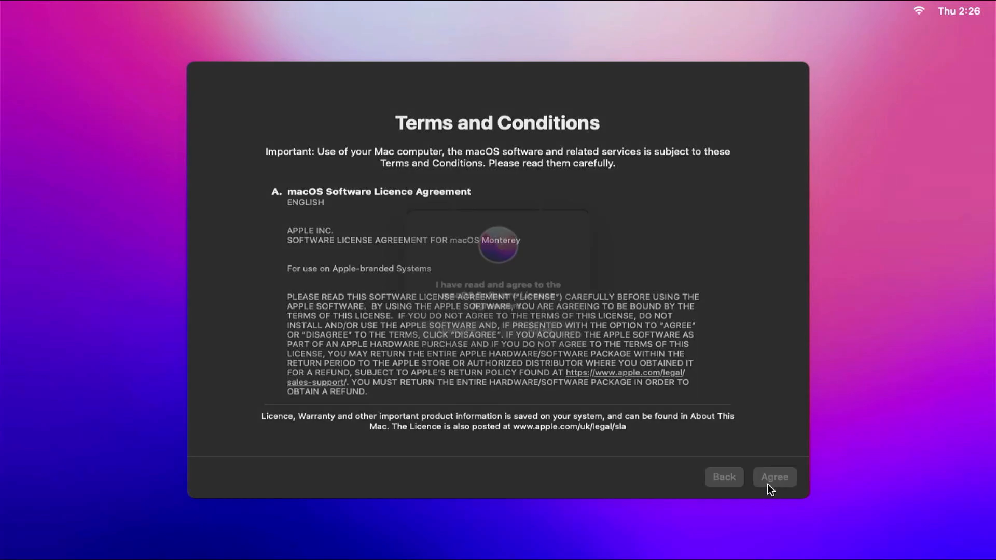
{"action": "left_click", "coordinate": [545, 329]}
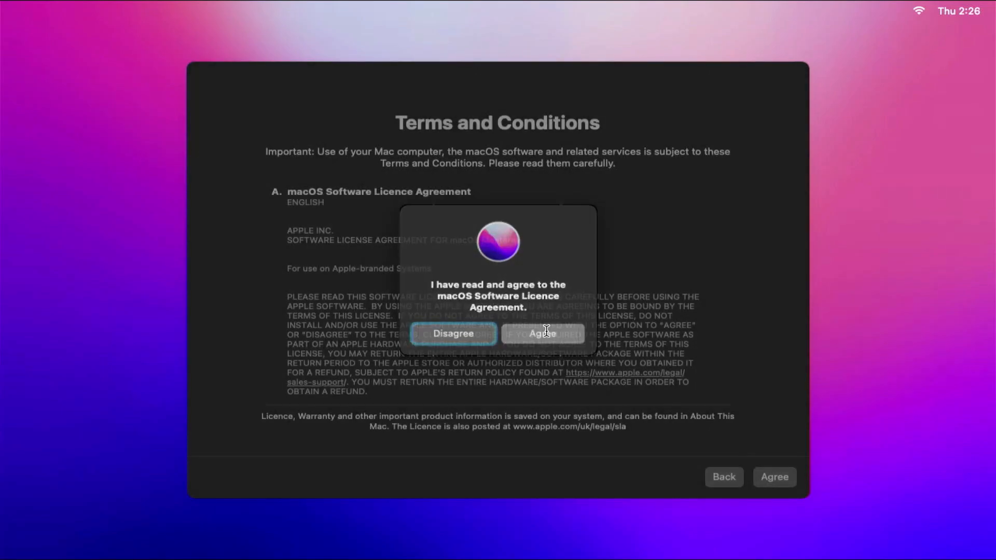
Create the computer account by entering the full name and the account password twice, leaving the hint empty.
{"action": "type", "text": "BuffNerf"}
{"action": "key", "text": "Tab"}
{"action": "type", "text": "••••"}
{"action": "key", "text": "Tab"}
{"action": "type", "text": "•••"}
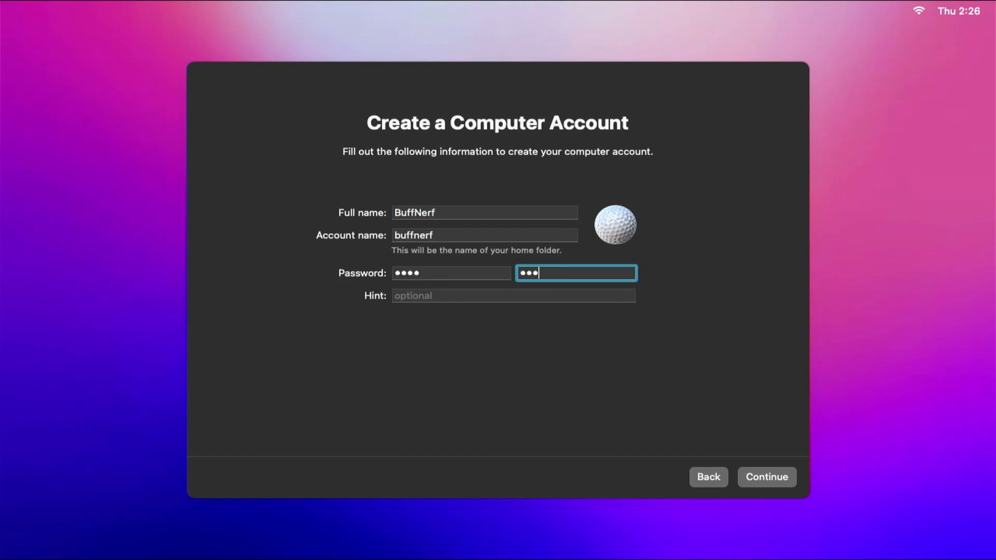
{"action": "type", "text": "•"}
{"action": "left_click", "coordinate": [748, 471]}
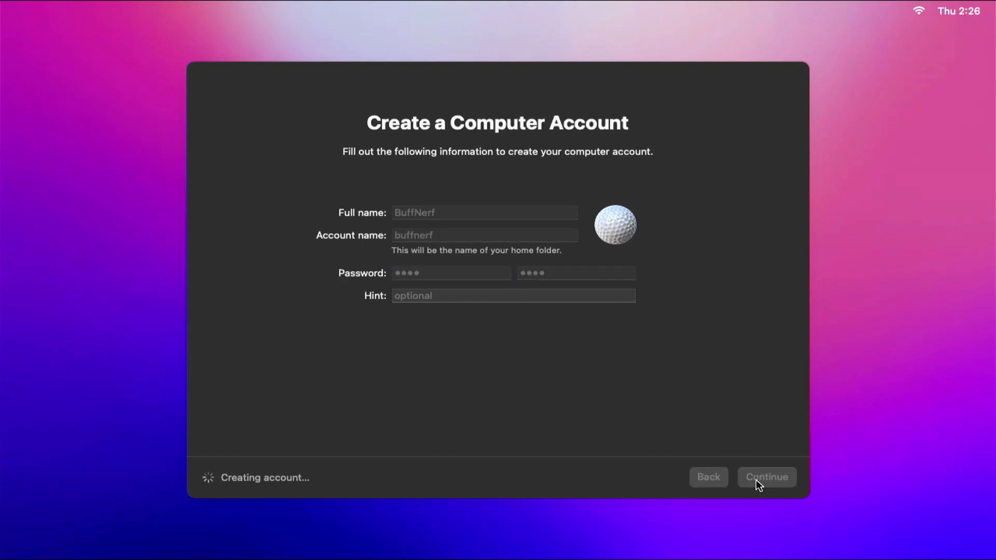
Decline Location Services, postpone Screen Time setup, and continue through the remaining setup assistant pages.
{"action": "left_click", "coordinate": [755, 480]}
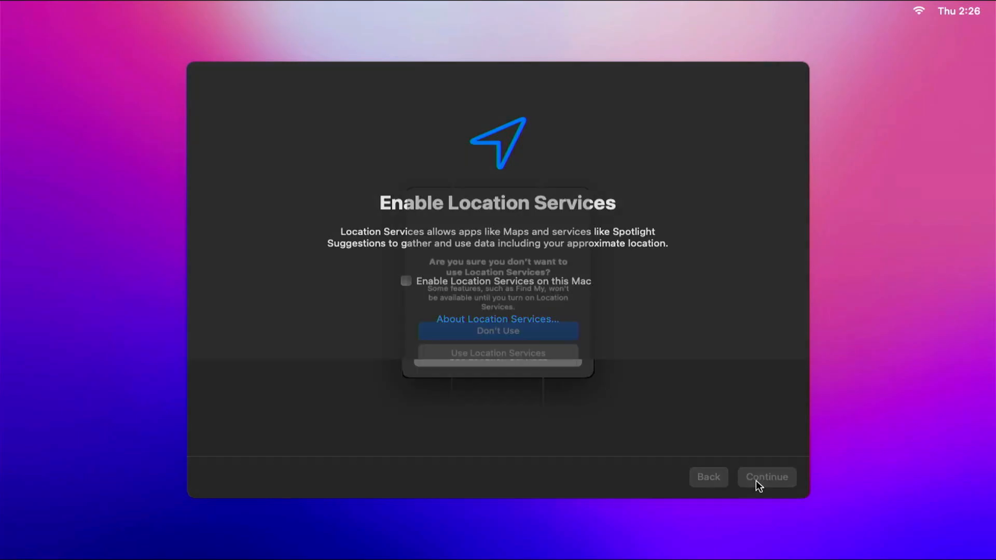
{"action": "left_click", "coordinate": [550, 332]}
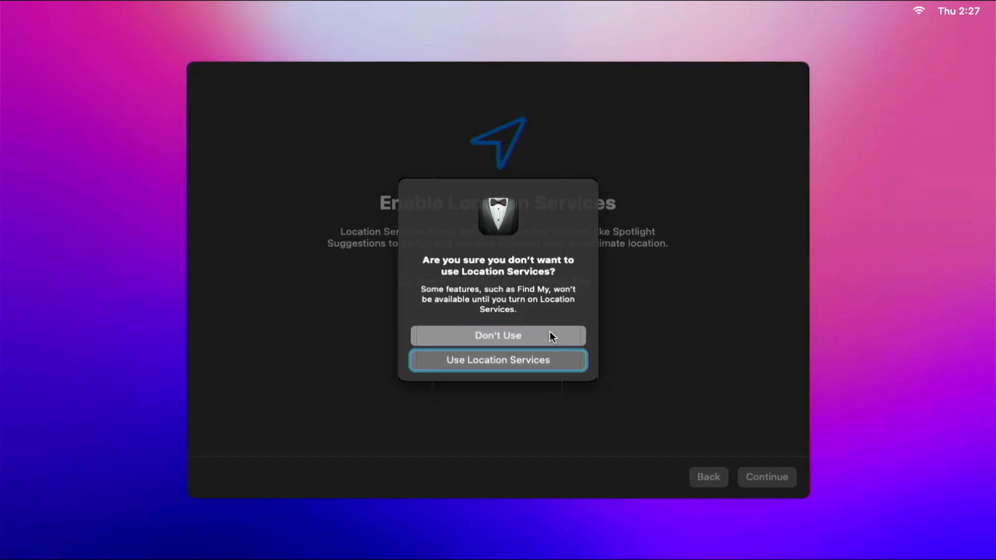
{"action": "left_click", "coordinate": [580, 300]}
{"action": "left_click", "coordinate": [763, 476]}
{"action": "left_click", "coordinate": [763, 476]}
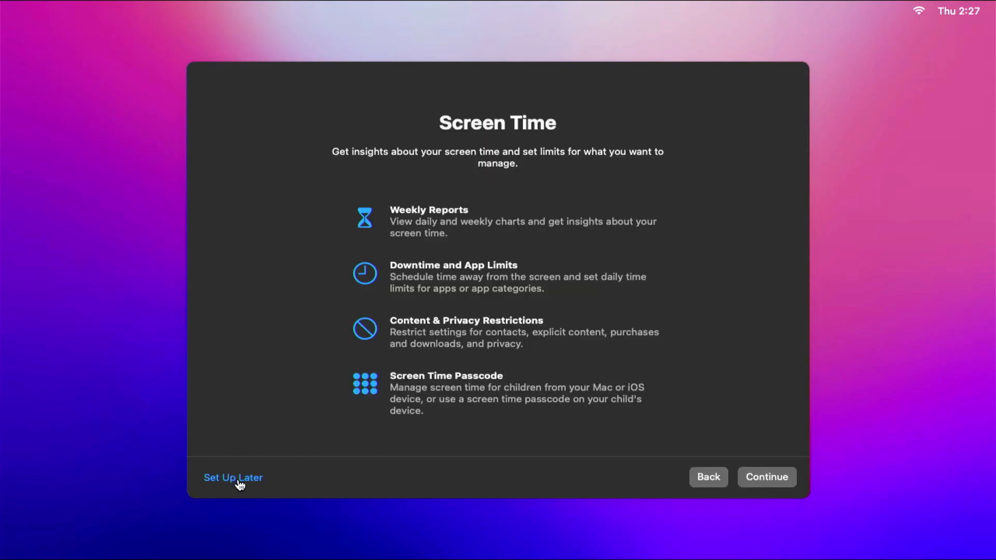
{"action": "left_click", "coordinate": [240, 481]}
{"action": "left_click", "coordinate": [753, 478]}
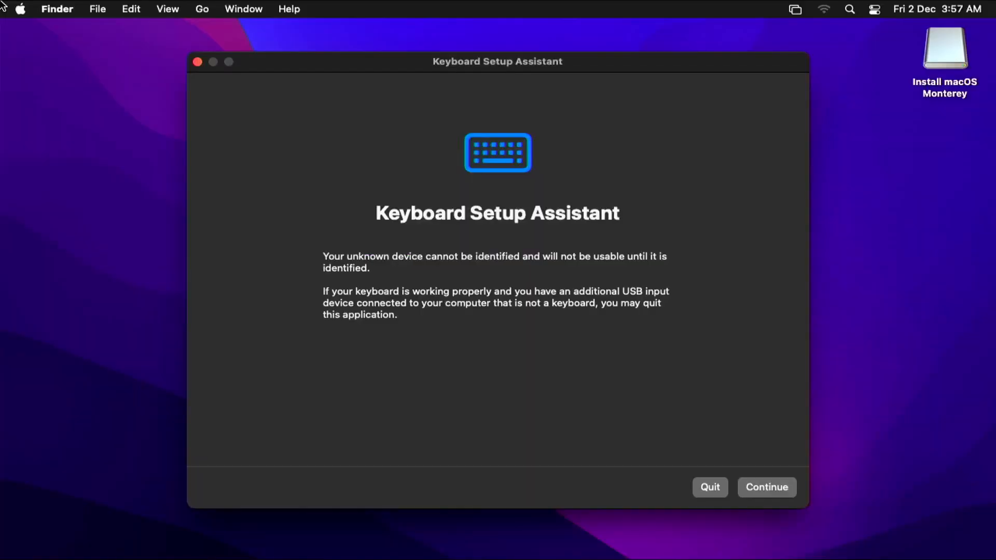
Identify the keyboard in Keyboard Setup Assistant and set its type to ANSI.
{"action": "left_click", "coordinate": [762, 487]}
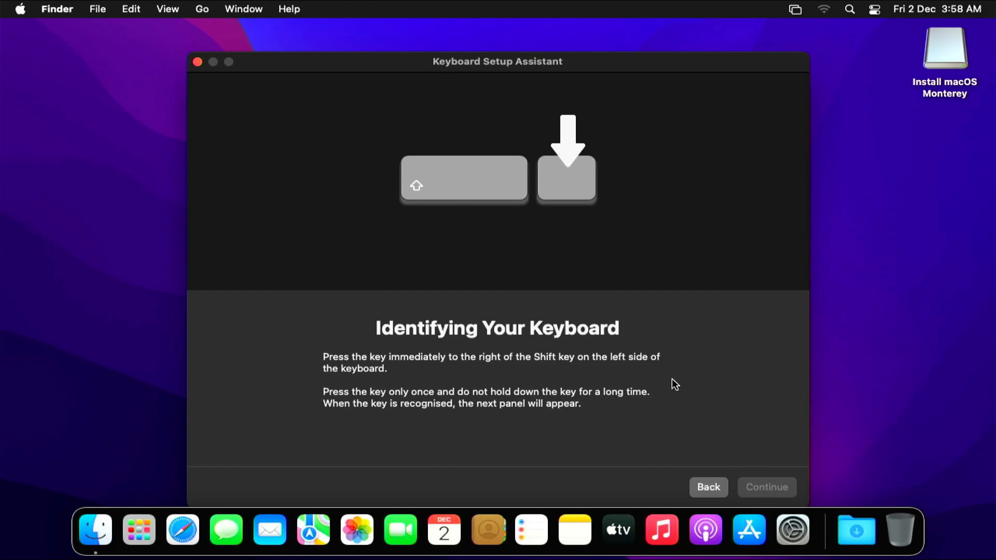
{"action": "key", "text": "z"}
{"action": "left_click", "coordinate": [522, 259]}
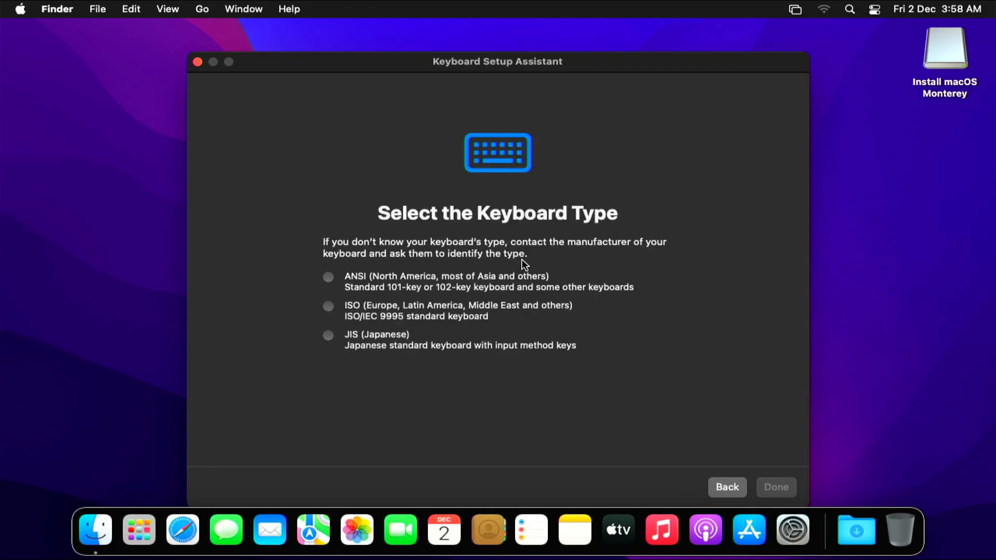
{"action": "left_click", "coordinate": [328, 278]}
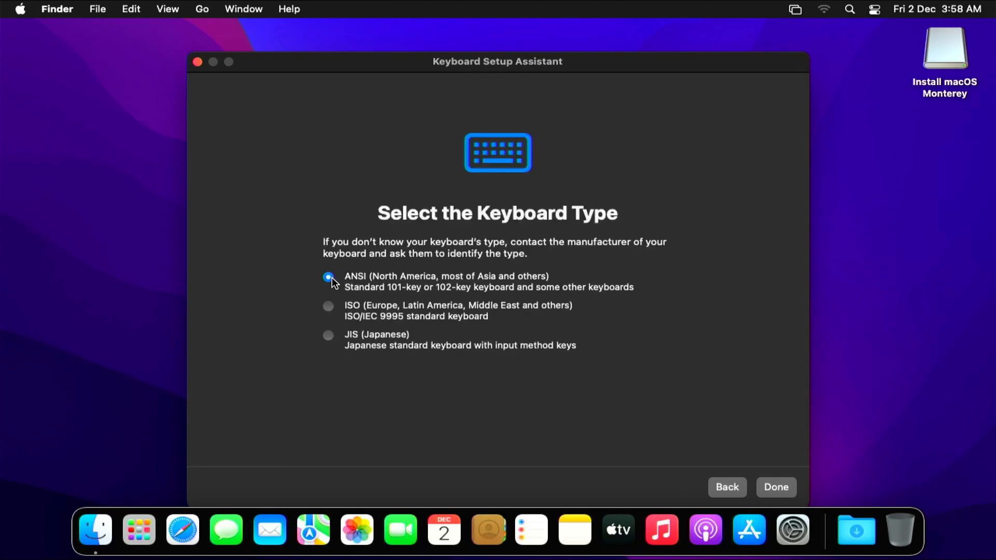
{"action": "left_click", "coordinate": [764, 483]}
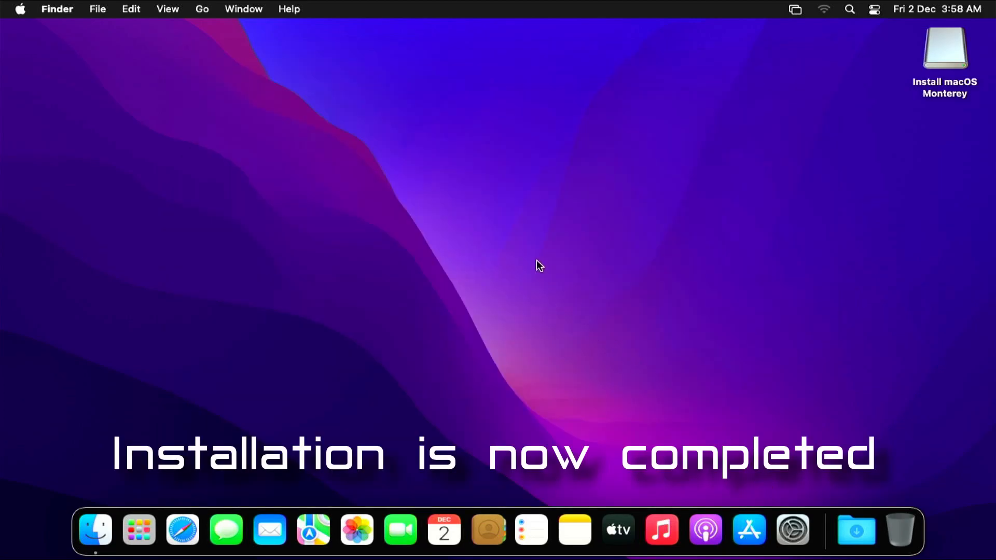
Copy OCC.zip and the OpenCore-Patcher zip from the Install macOS Monterey drive to the desktop.
{"action": "double_click", "coordinate": [924, 93]}
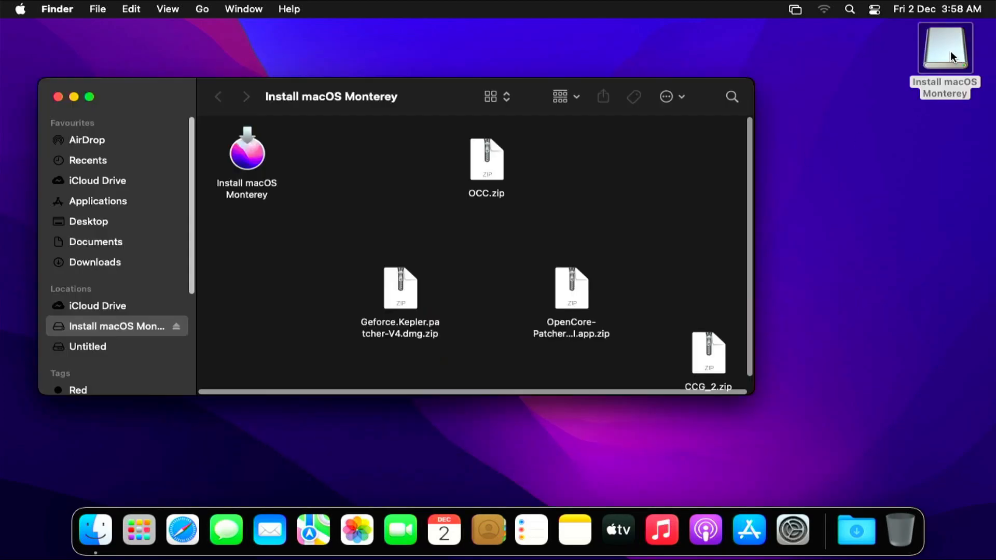
{"action": "left_click_drag", "start_coordinate": [487, 160], "coordinate": [924, 179]}
{"action": "left_click_drag", "start_coordinate": [579, 295], "coordinate": [926, 264]}
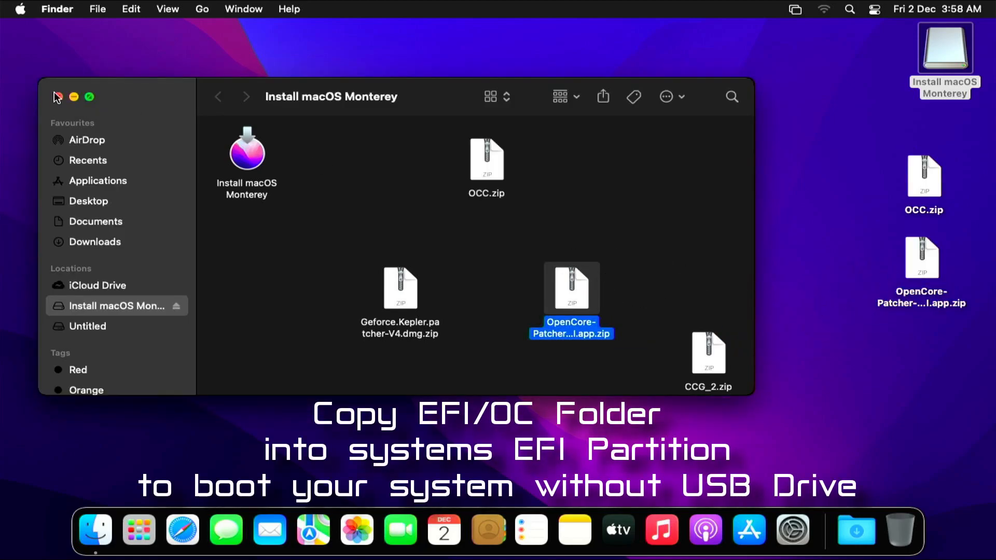
{"action": "left_click", "coordinate": [59, 98]}
Extract OCC.zip and the OpenCore-Patcher zip on the desktop and move the extracted apps clear of the archives.
{"action": "double_click", "coordinate": [921, 184]}
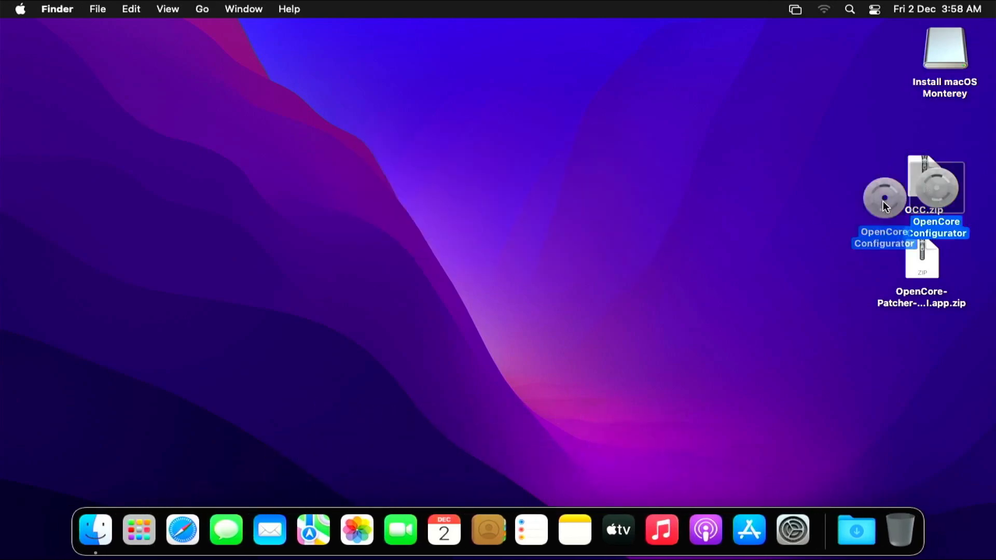
{"action": "double_click", "coordinate": [910, 260]}
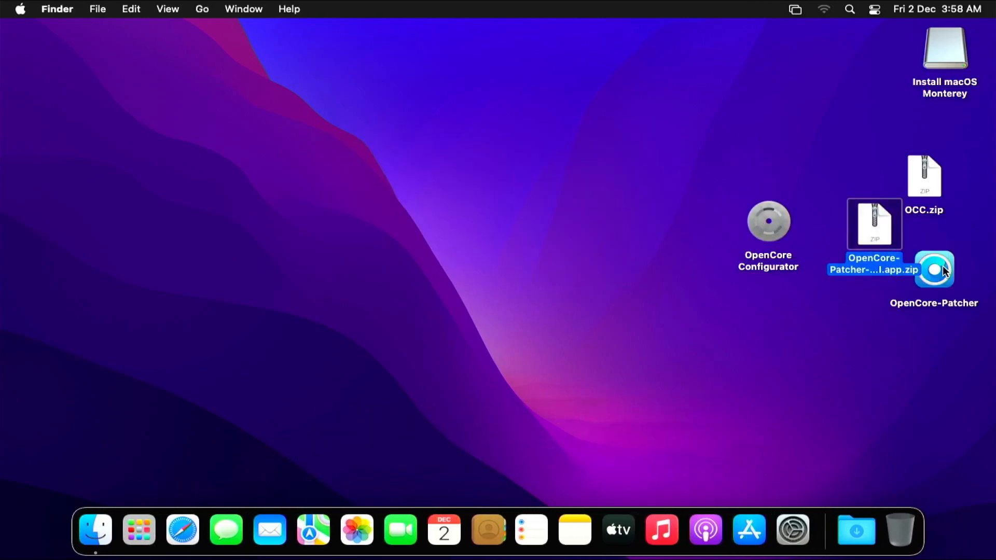
{"action": "left_click", "coordinate": [640, 291]}
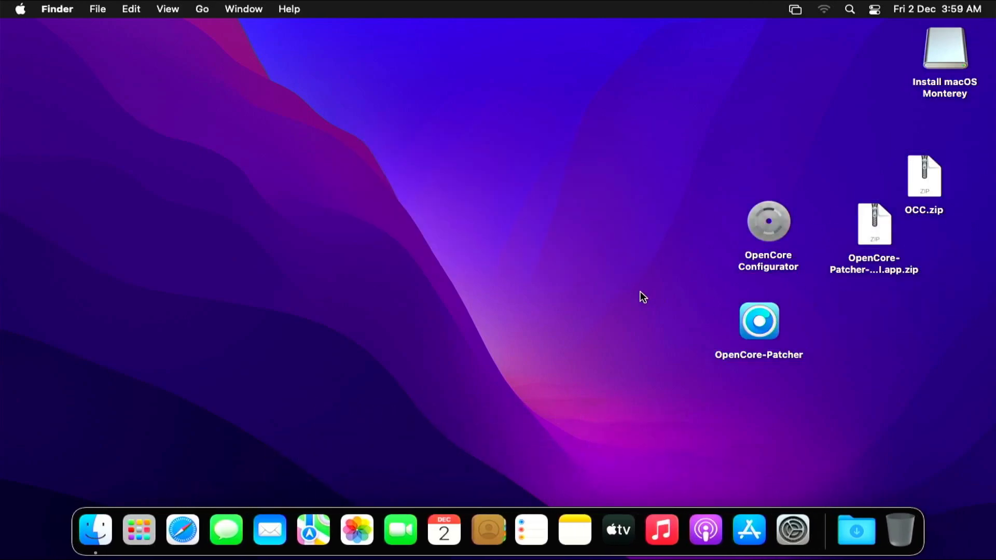
Mount the EFI partitions disk0s1 and disk2s1 with OpenCore Configurator, authorising with the account password.
{"action": "double_click", "coordinate": [758, 229]}
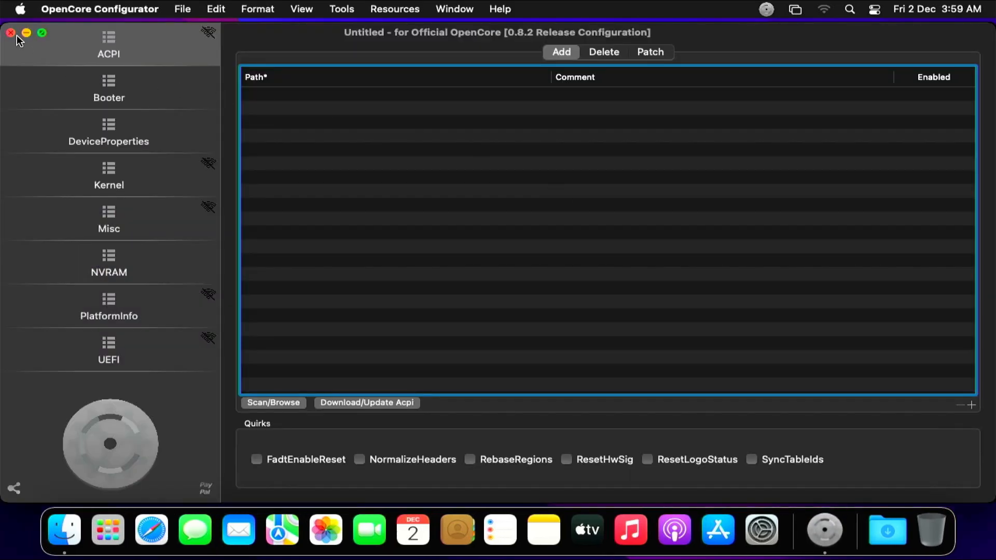
{"action": "left_click", "coordinate": [11, 34]}
{"action": "left_click", "coordinate": [766, 10]}
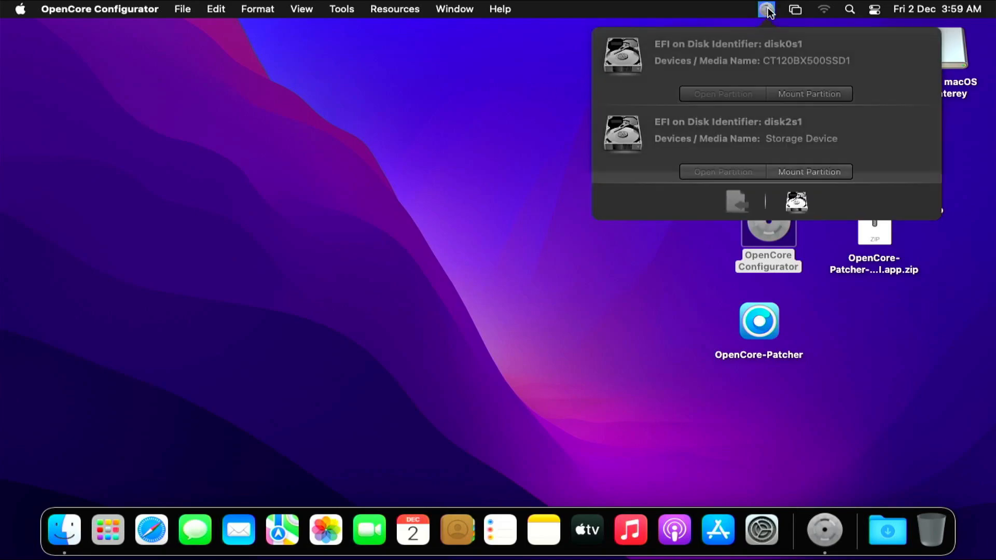
{"action": "left_click", "coordinate": [800, 95]}
{"action": "type", "text": "••"}
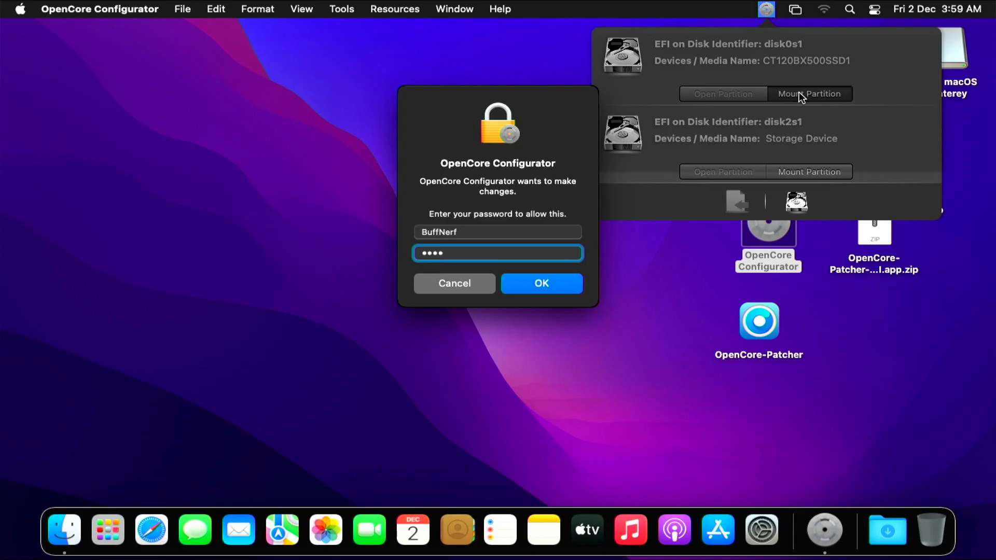
{"action": "key", "text": "Return"}
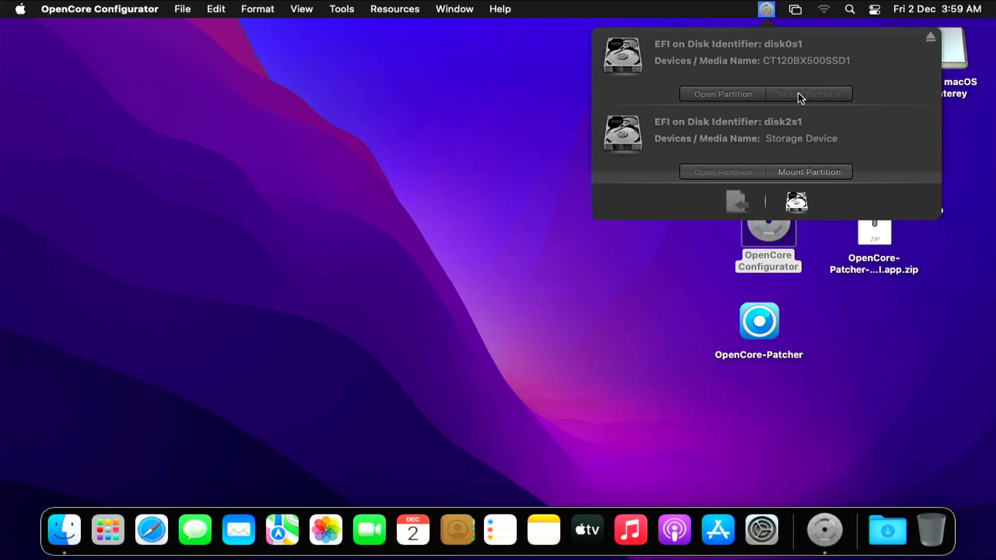
{"action": "left_click", "coordinate": [803, 172]}
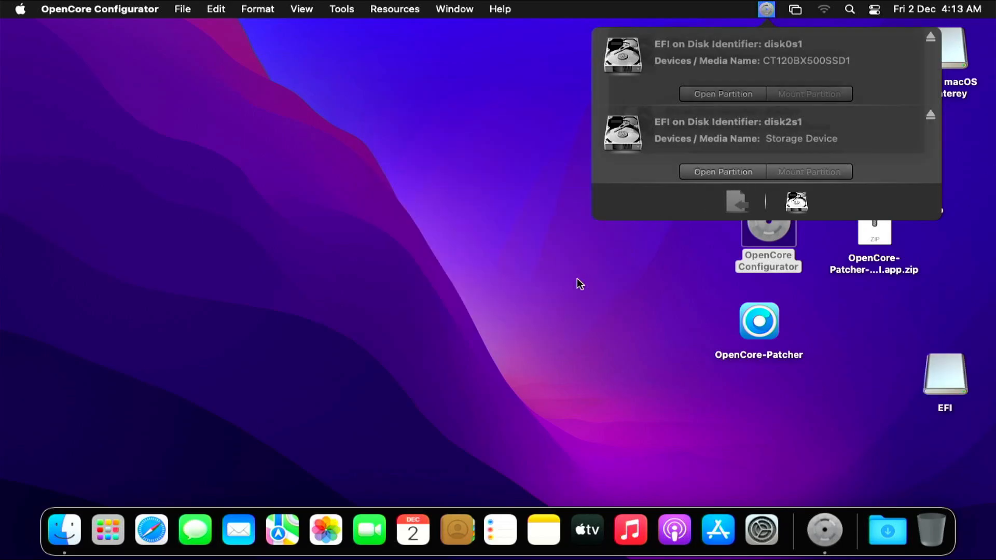
{"action": "left_click", "coordinate": [539, 276]}
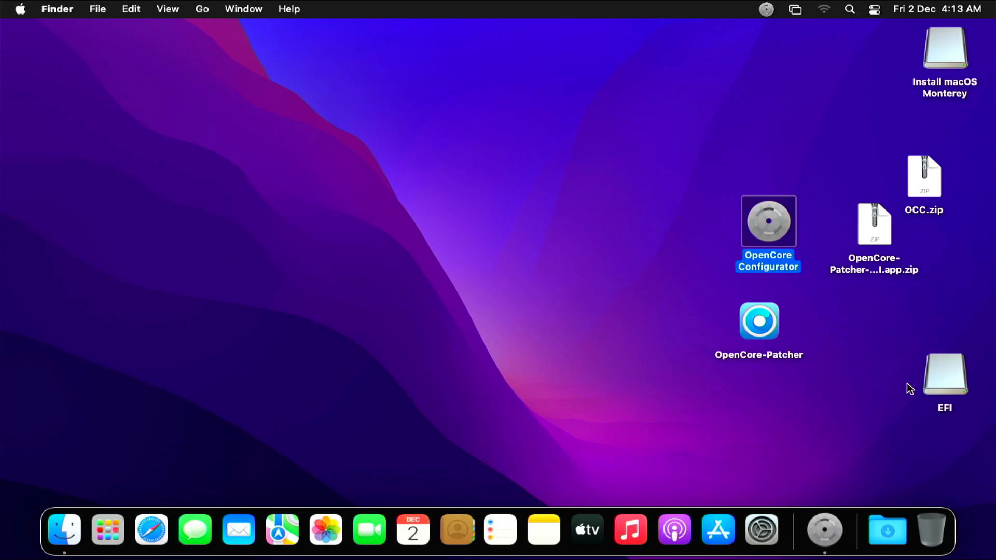
Copy the OC folder from the USB drive's EFI folder into the EFI folder of the system disk's EFI partition.
{"action": "double_click", "coordinate": [939, 385]}
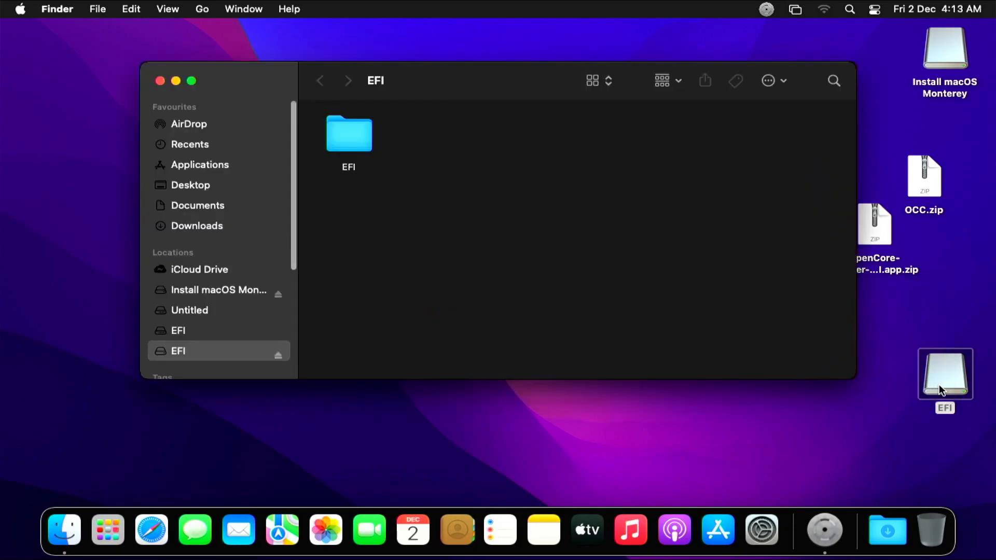
{"action": "double_click", "coordinate": [355, 139]}
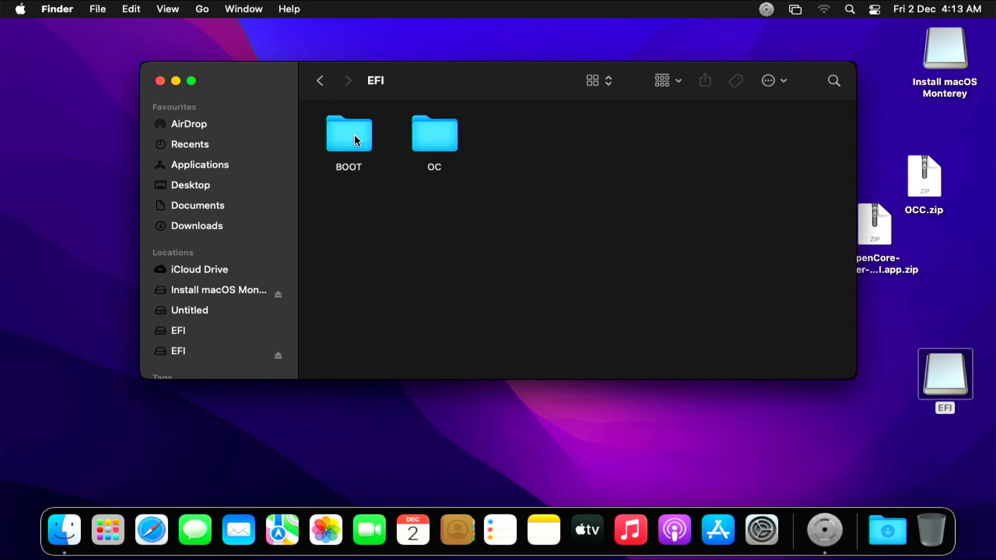
{"action": "right_click", "coordinate": [435, 139]}
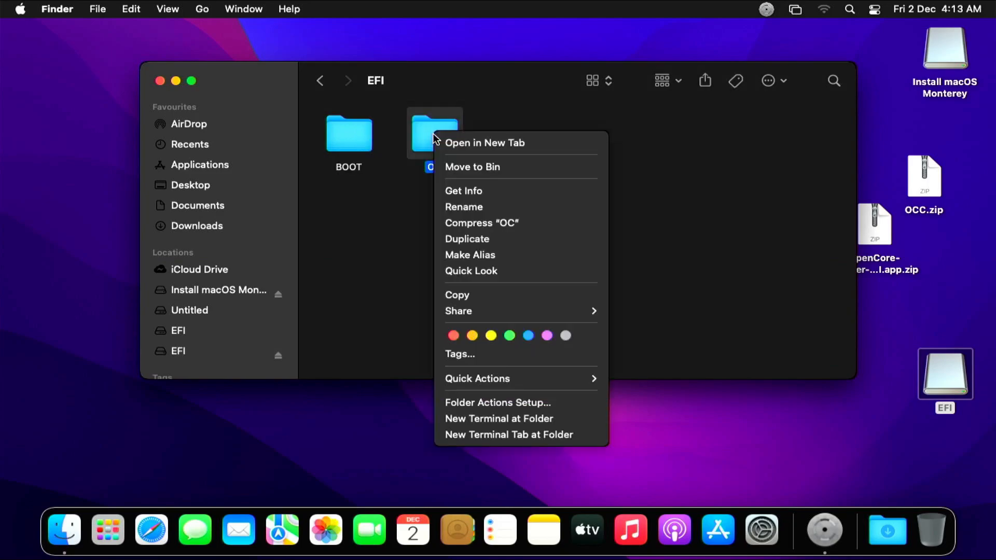
{"action": "left_click", "coordinate": [457, 294]}
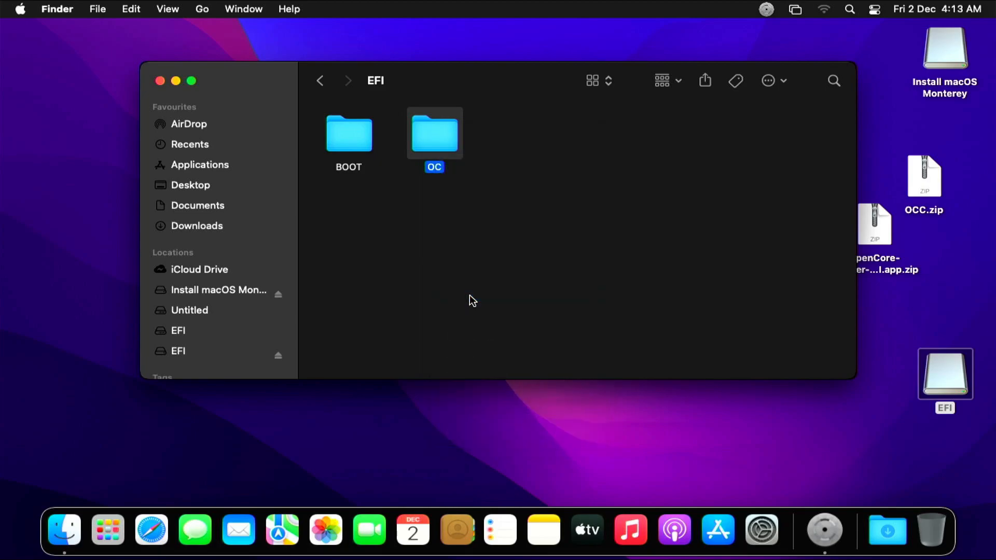
{"action": "left_click", "coordinate": [248, 335]}
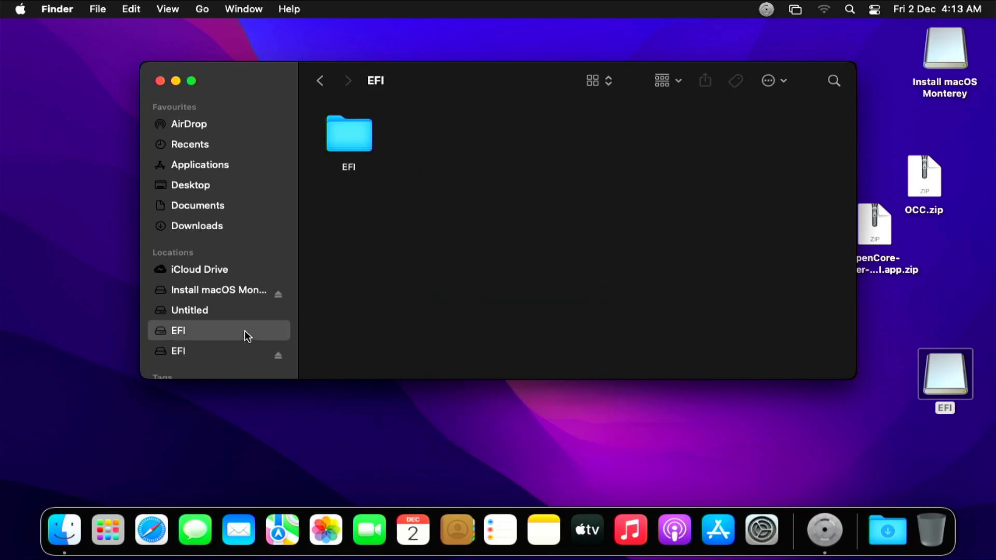
{"action": "double_click", "coordinate": [353, 148]}
{"action": "right_click", "coordinate": [473, 250]}
{"action": "left_click", "coordinate": [487, 277]}
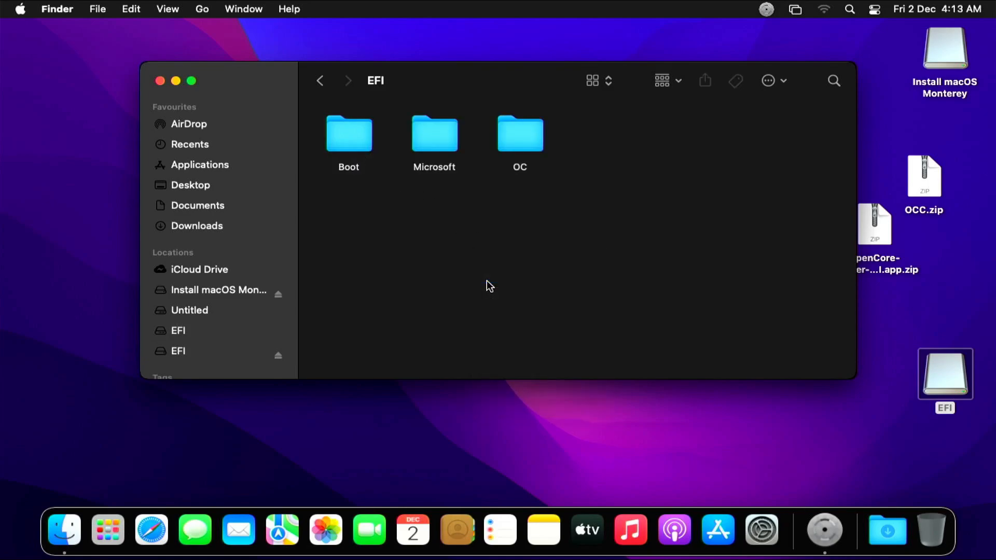
Rename bootmgfw.efi in the system EFI partition's Microsoft/Boot folder to bootmgfw.efi-XYZ.
{"action": "double_click", "coordinate": [440, 145]}
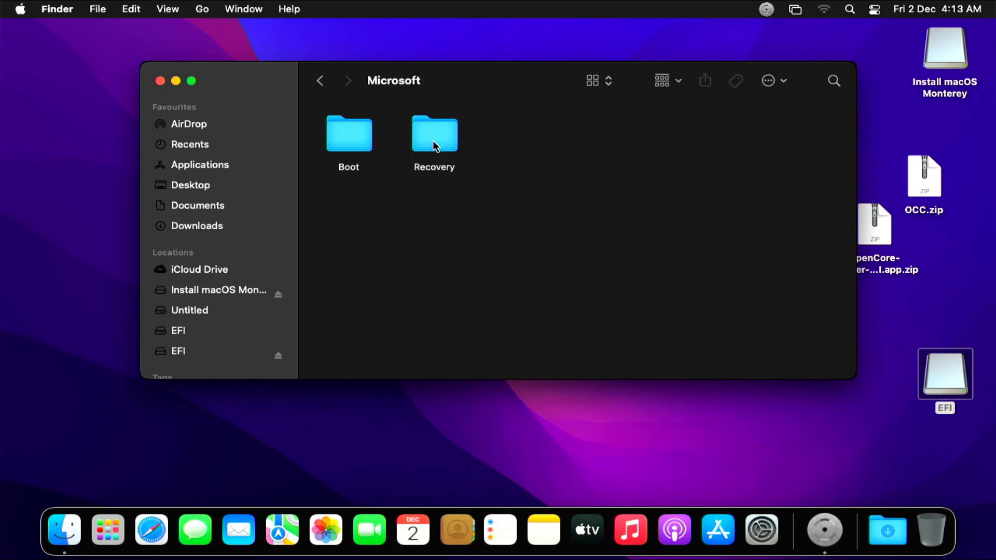
{"action": "double_click", "coordinate": [361, 143]}
{"action": "left_click", "coordinate": [596, 151]}
{"action": "right_click", "coordinate": [596, 151]}
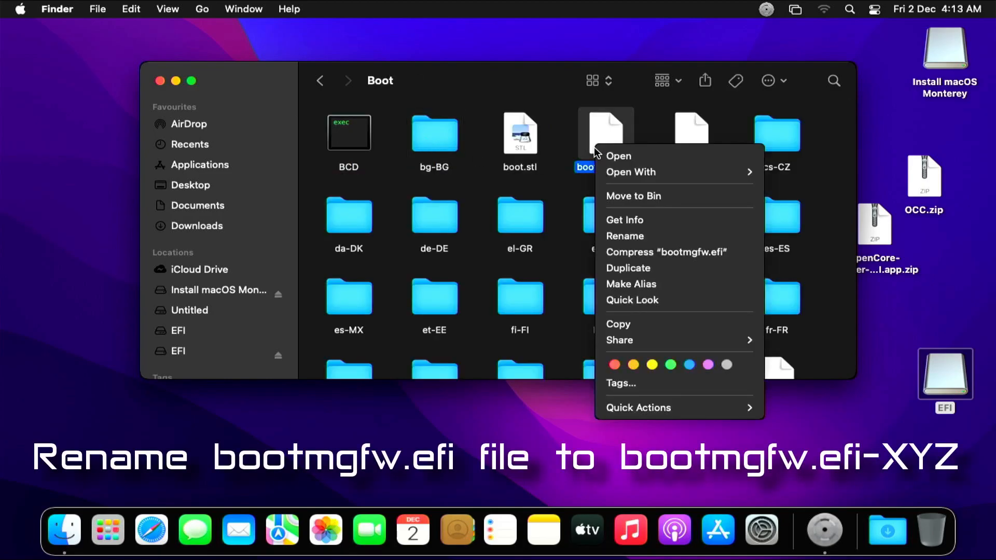
{"action": "left_click", "coordinate": [625, 236]}
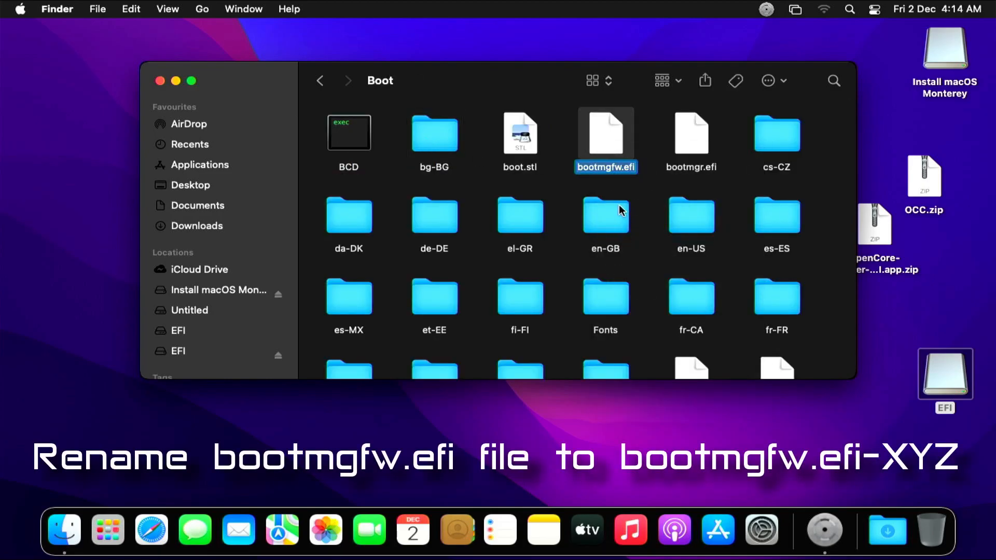
{"action": "key", "text": "Right"}
{"action": "type", "text": "-"}
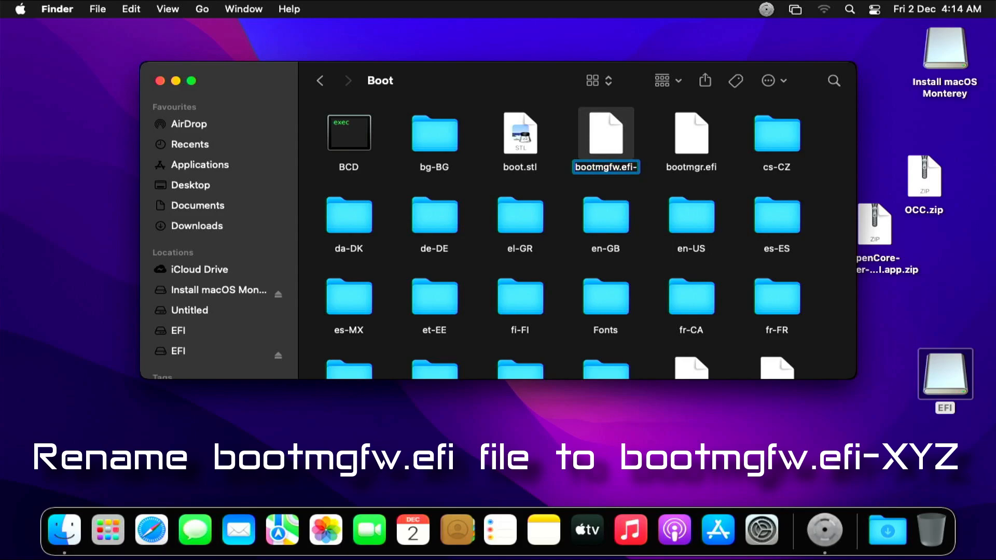
{"action": "type", "text": "XYZ"}
{"action": "key", "text": "Return"}
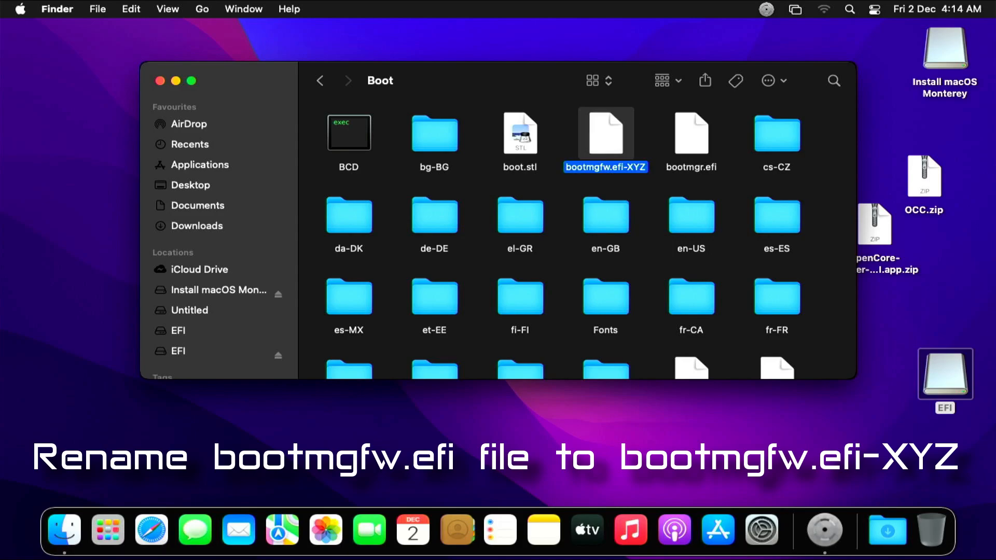
{"action": "left_click", "coordinate": [618, 191]}
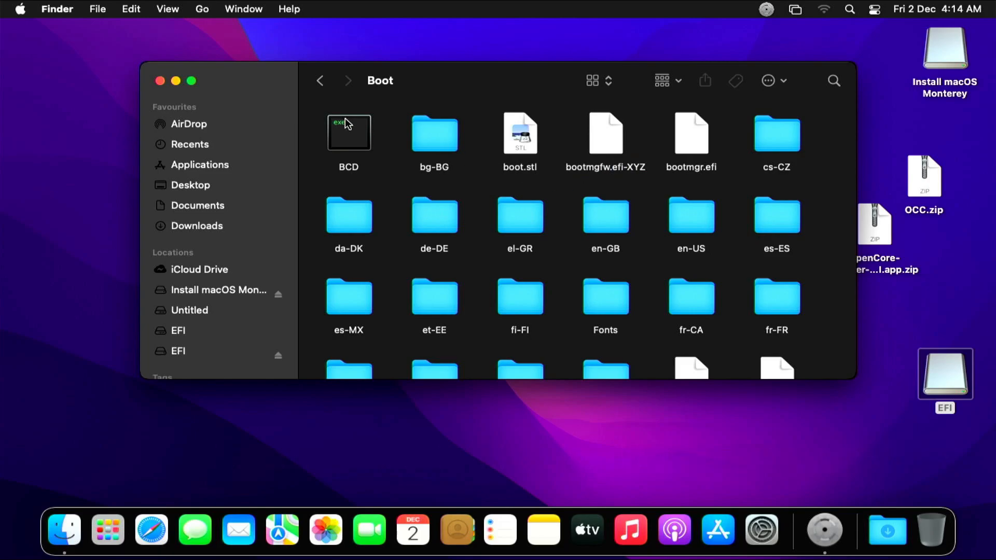
Close the Boot folder window and eject the EFI partitions disk0s1 and disk2s1 with OpenCore Configurator.
{"action": "left_click", "coordinate": [160, 81]}
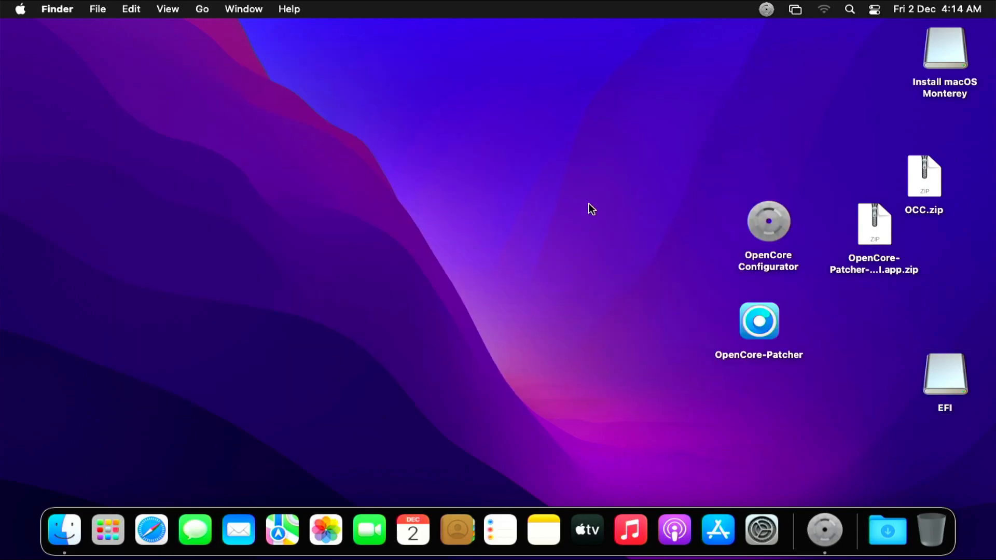
{"action": "left_click", "coordinate": [766, 9]}
{"action": "left_click", "coordinate": [931, 38]}
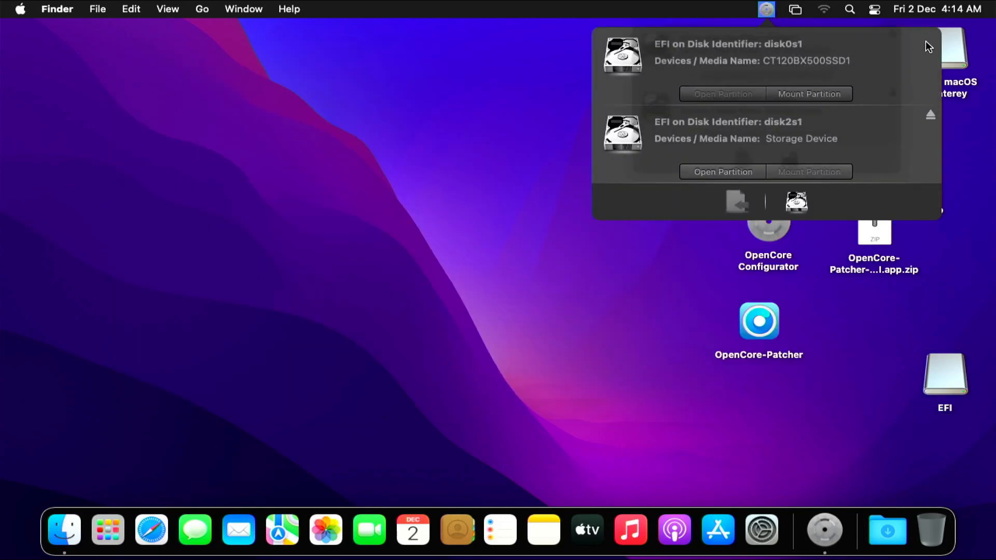
{"action": "left_click", "coordinate": [930, 116]}
{"action": "left_click", "coordinate": [477, 263]}
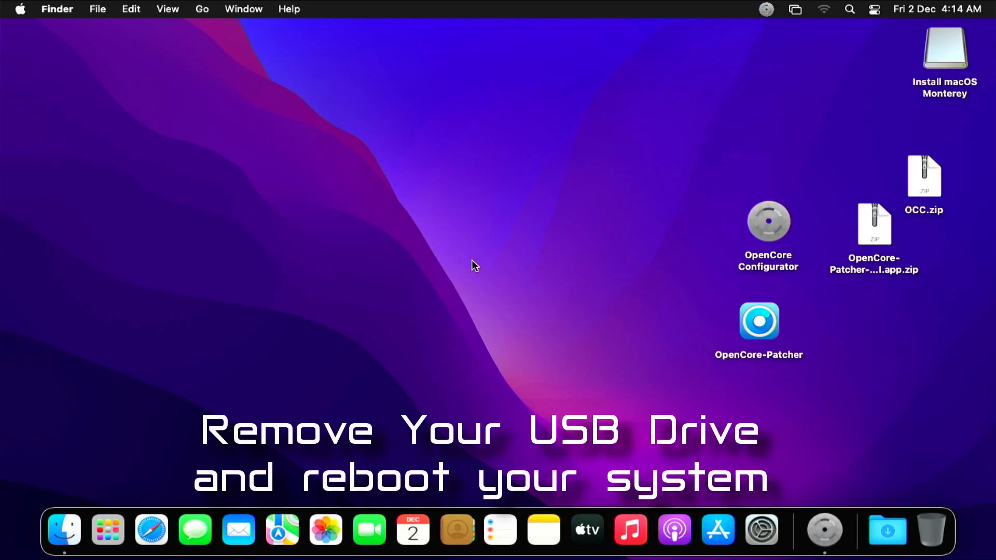
Restart the computer into macOS from the boot picker and sign in with the account password.
{"action": "left_click", "coordinate": [21, 9]}
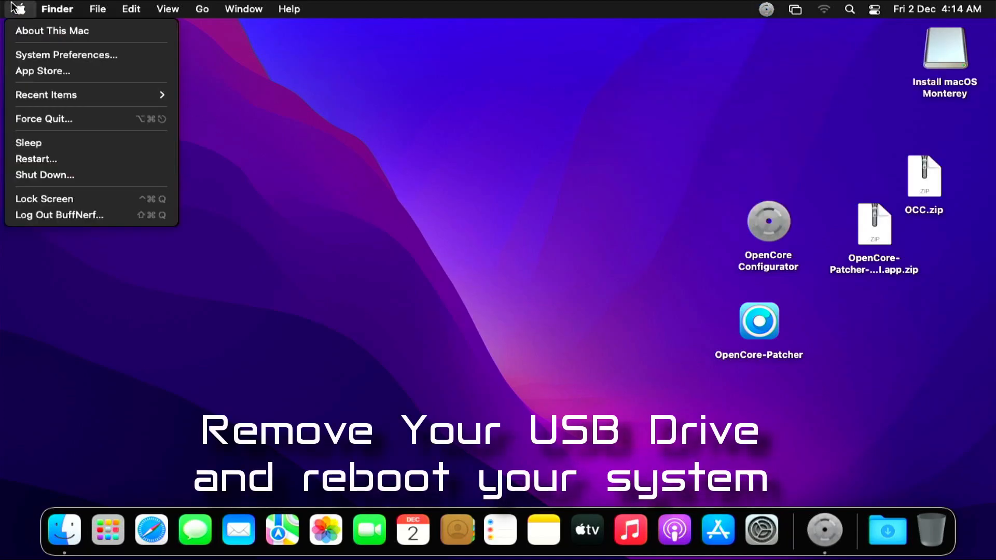
{"action": "left_click", "coordinate": [36, 163]}
{"action": "left_click", "coordinate": [601, 221]}
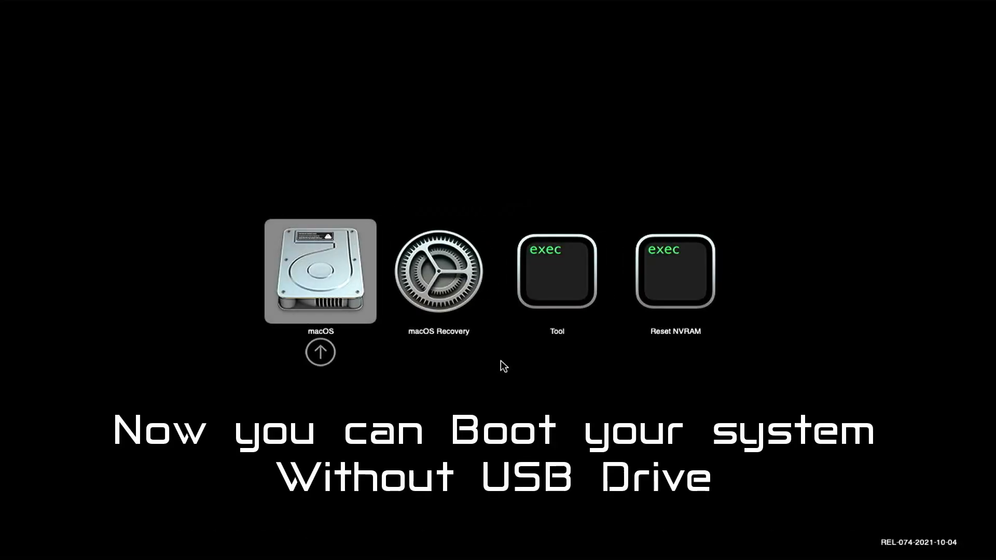
{"action": "left_click", "coordinate": [342, 270]}
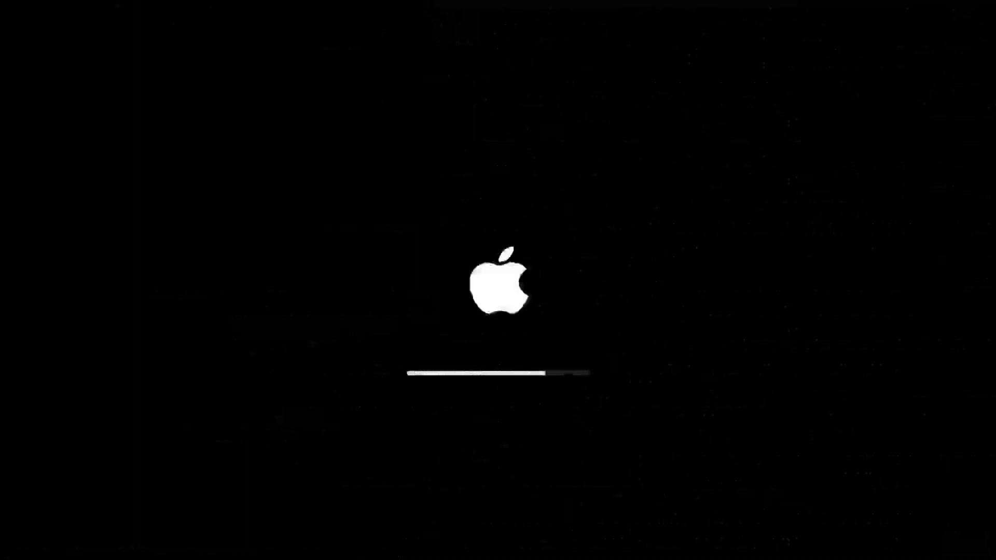
{"action": "type", "text": "••••"}
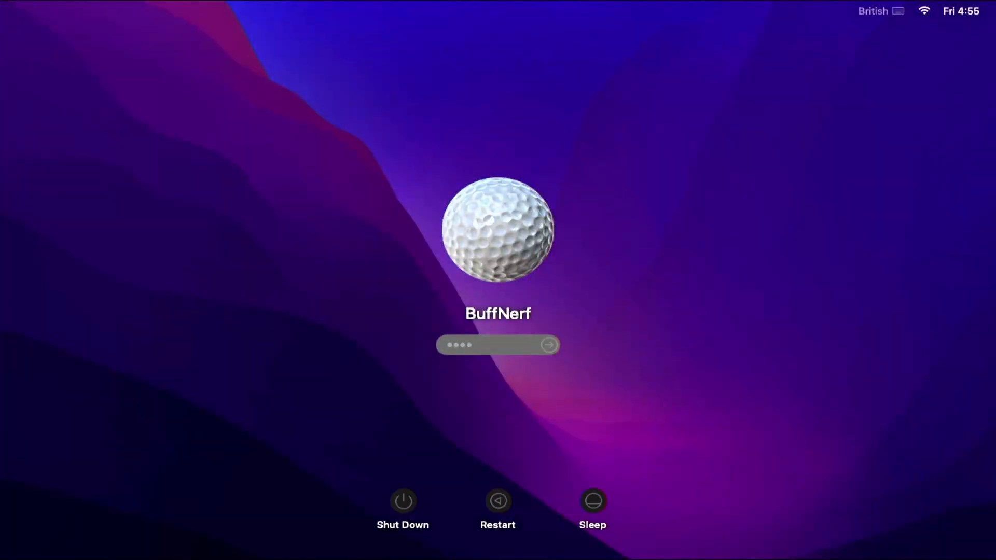
{"action": "key", "text": "Return"}
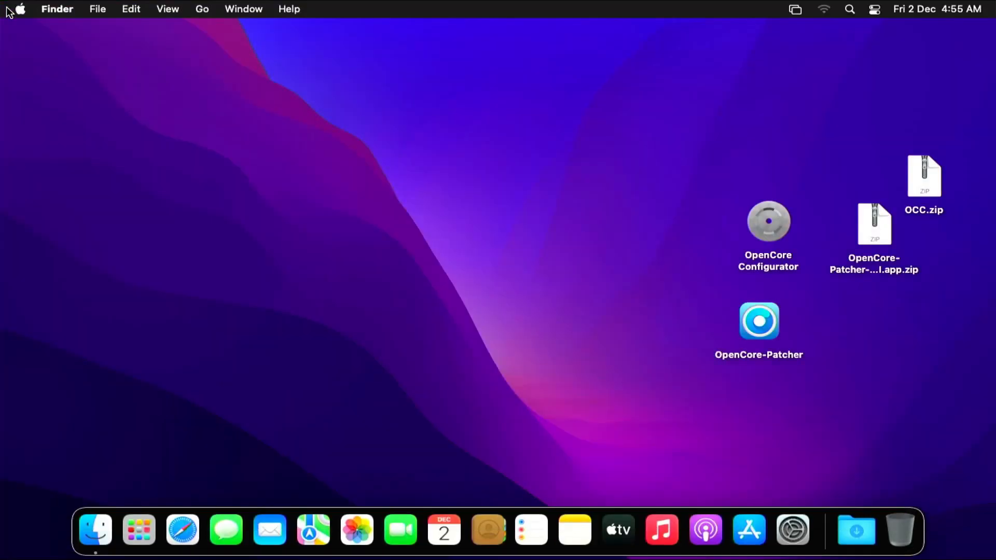
Launch OpenCore Configurator and mount the EFI partition disk0s1, authorising with the account password.
{"action": "double_click", "coordinate": [769, 229]}
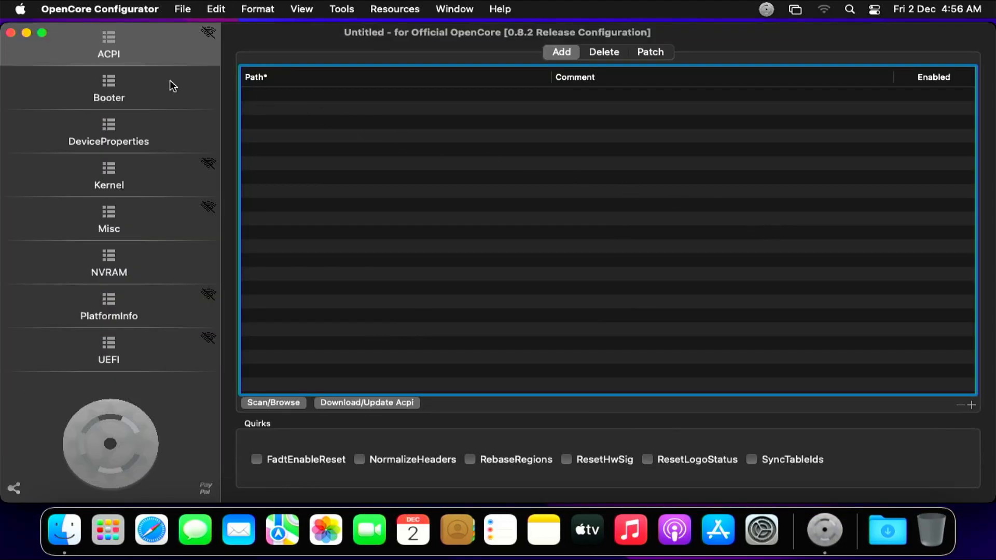
{"action": "left_click", "coordinate": [12, 33]}
{"action": "left_click", "coordinate": [766, 9]}
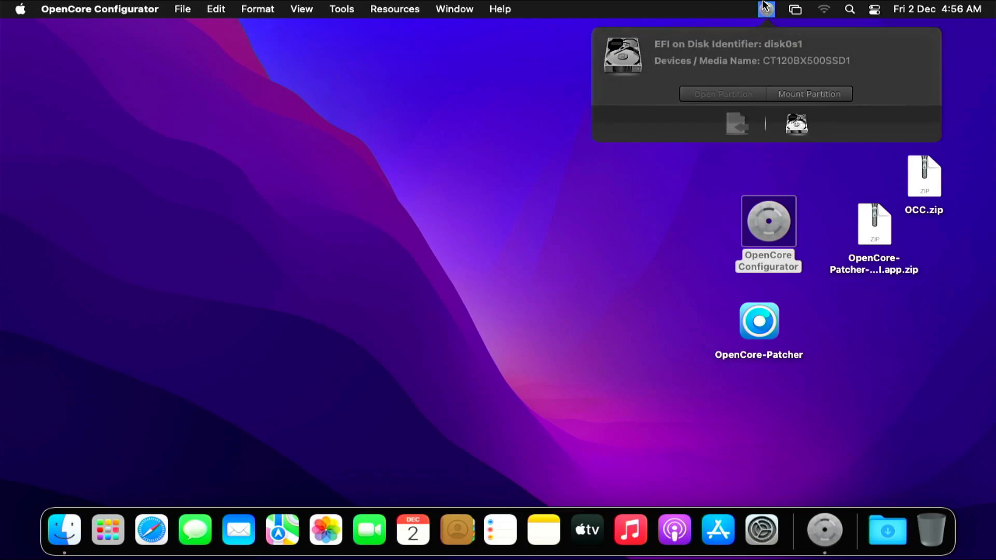
{"action": "left_click", "coordinate": [802, 91]}
{"action": "type", "text": "****"}
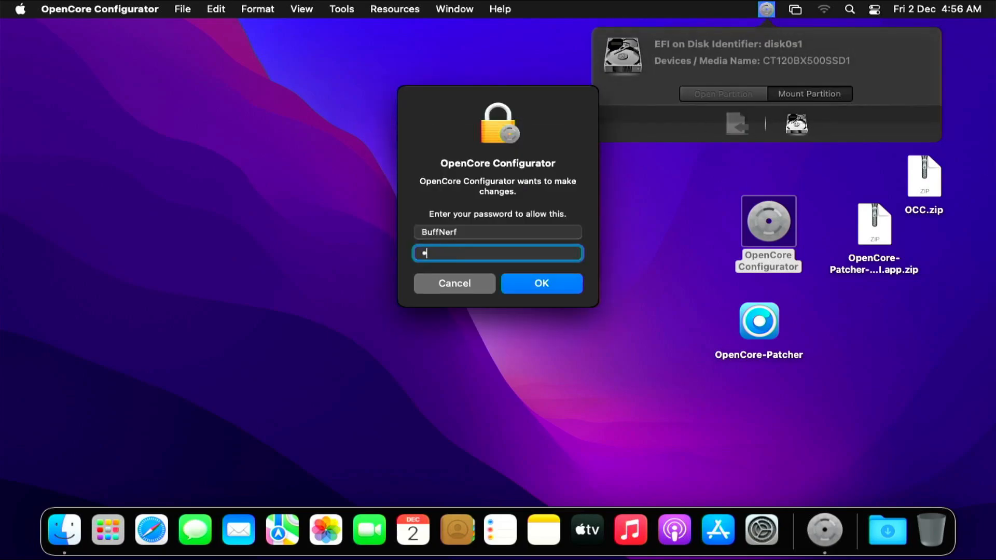
{"action": "key", "text": "Return"}
{"action": "left_click", "coordinate": [636, 162]}
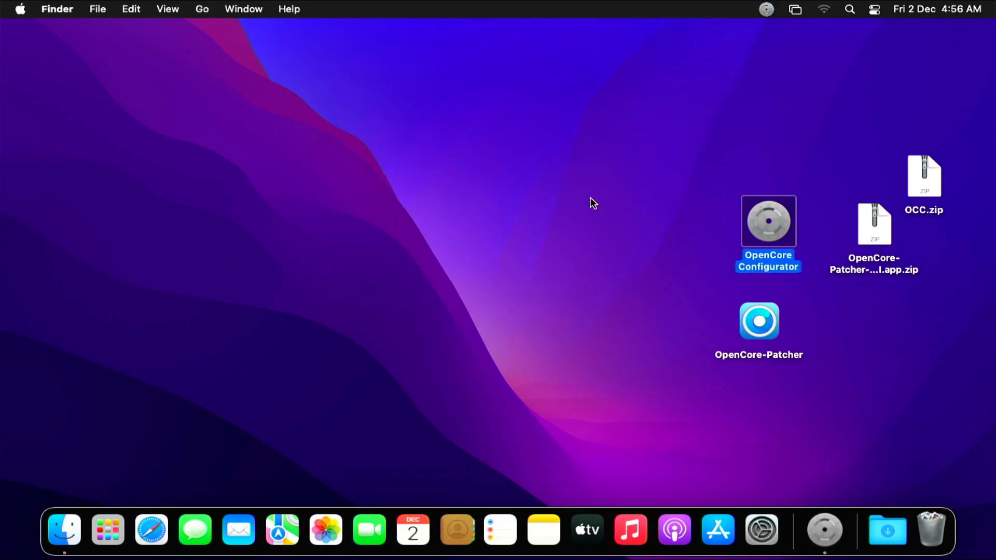
Open the EFI partition disk0s1 and go to its EFI/Microsoft/Boot folder.
{"action": "left_click", "coordinate": [766, 9]}
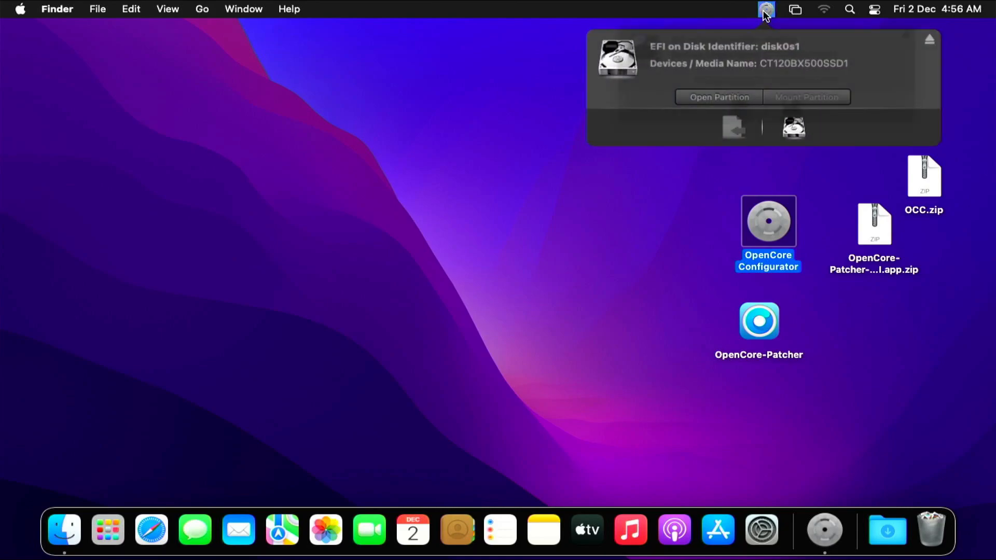
{"action": "left_click", "coordinate": [732, 94]}
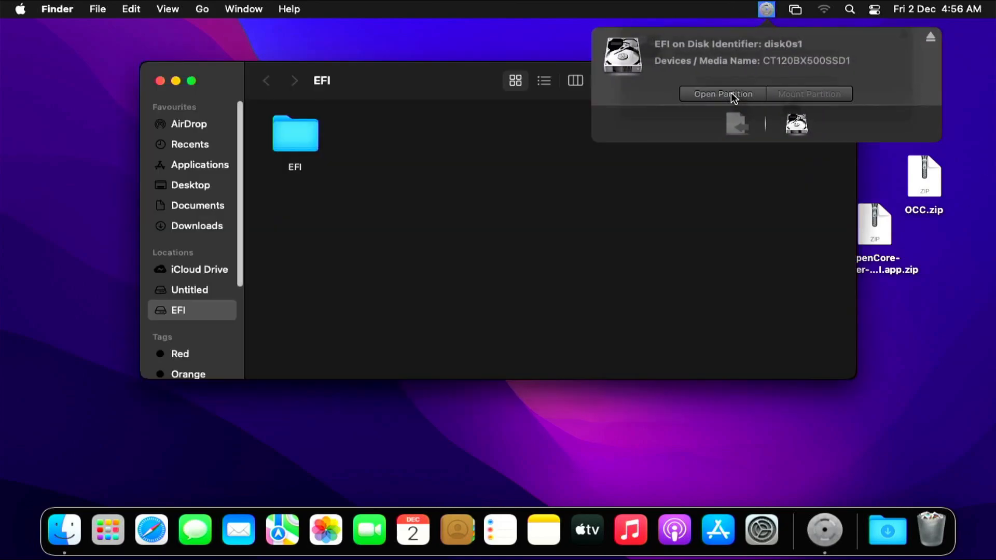
{"action": "double_click", "coordinate": [310, 148]}
{"action": "double_click", "coordinate": [381, 147]}
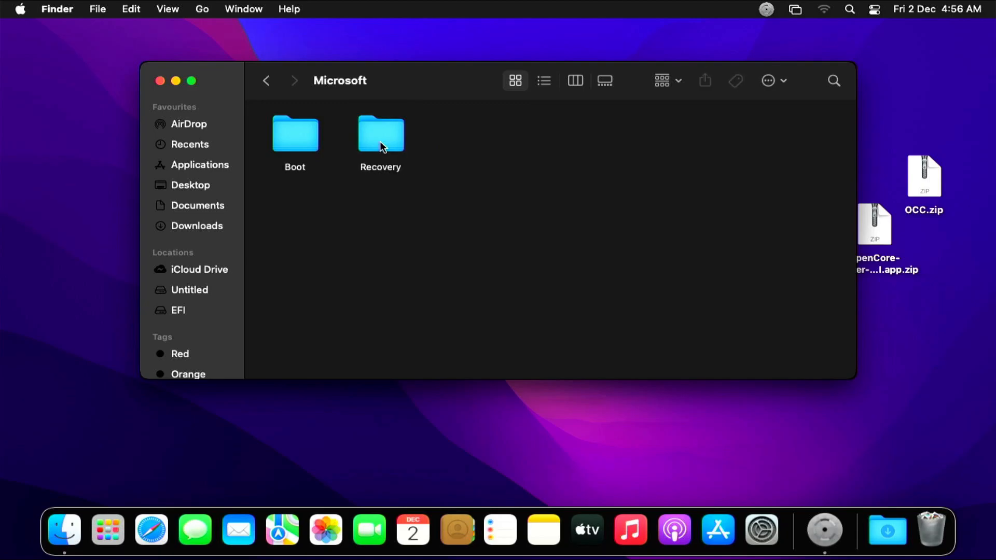
{"action": "double_click", "coordinate": [314, 139]}
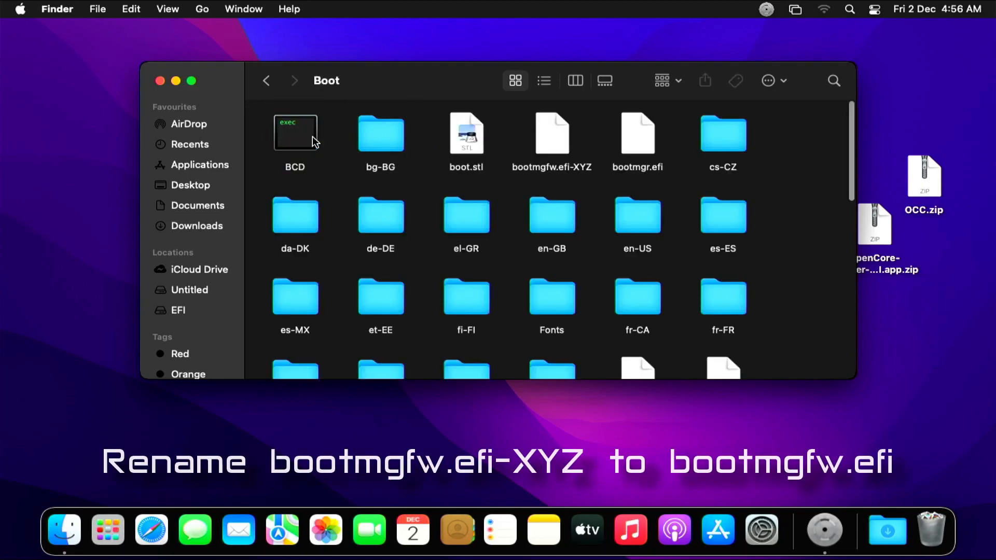
Rename bootmgfw.efi-XYZ in the Boot folder to bootmgfw.efi and close the folder window.
{"action": "right_click", "coordinate": [546, 170]}
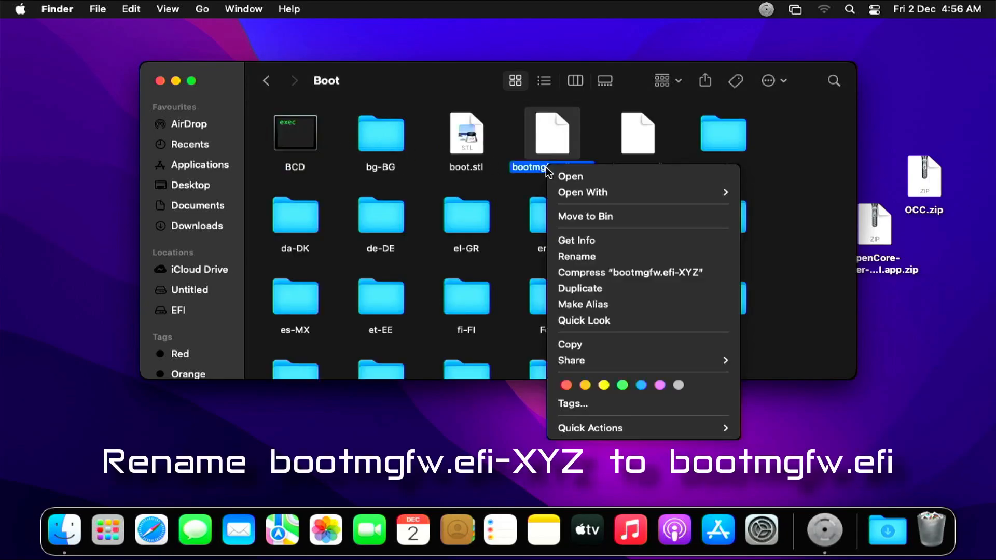
{"action": "left_click", "coordinate": [575, 257]}
{"action": "key", "text": "Right"}
{"action": "key", "text": "BackSpace"}
{"action": "key", "text": "BackSpace"}
{"action": "key", "text": "BackSpace"}
{"action": "key", "text": "BackSpace"}
{"action": "key", "text": "Return"}
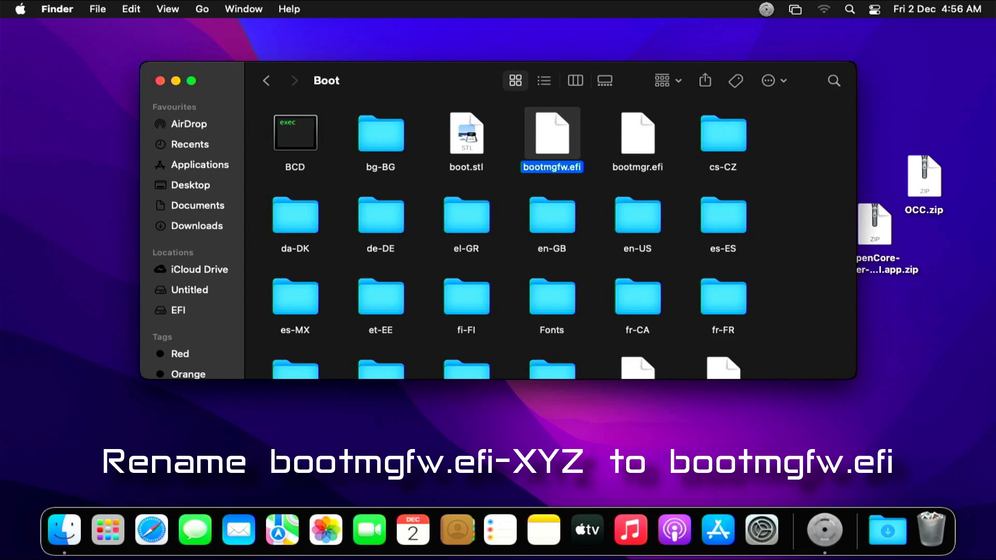
{"action": "left_click", "coordinate": [578, 228]}
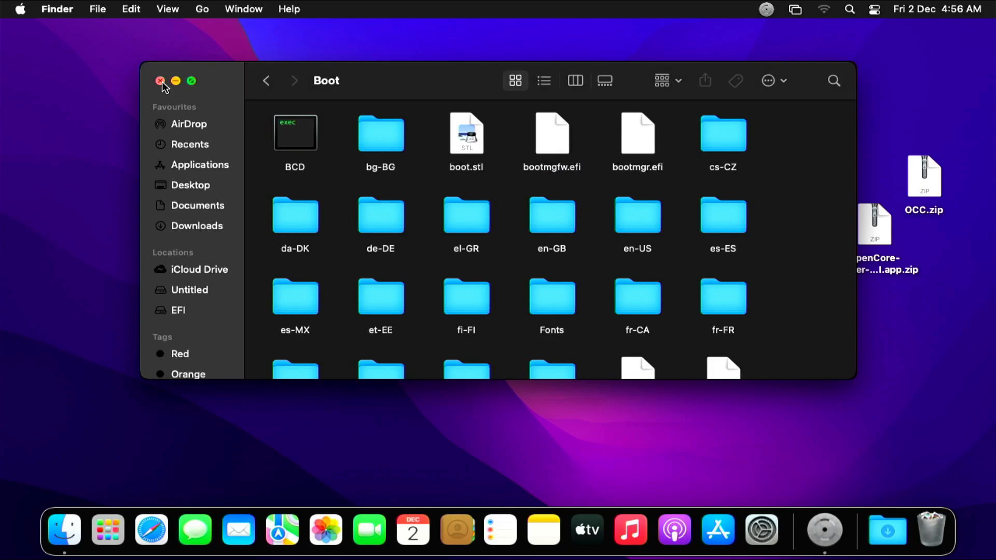
{"action": "left_click", "coordinate": [160, 81]}
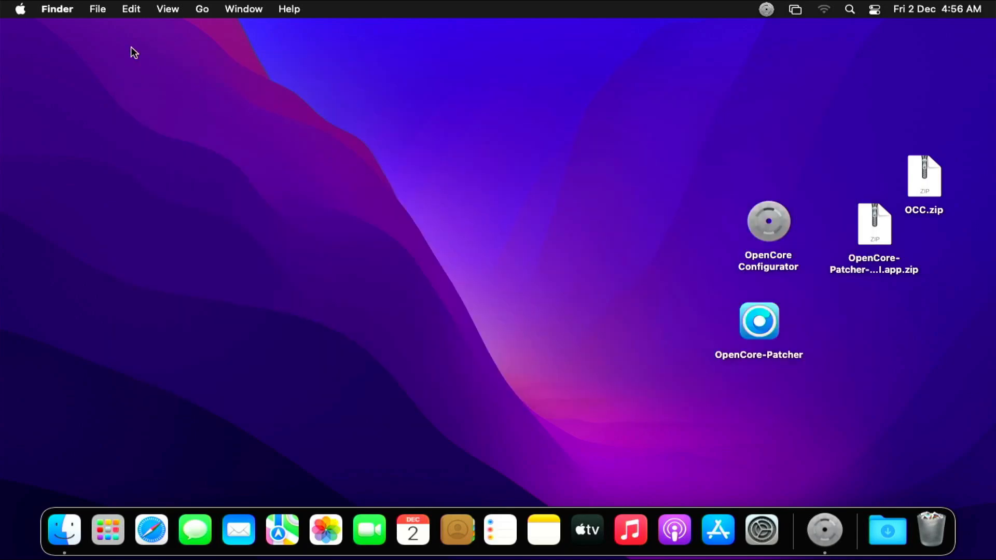
Restart the computer and boot Windows from the OpenCore boot picker.
{"action": "left_click", "coordinate": [20, 9]}
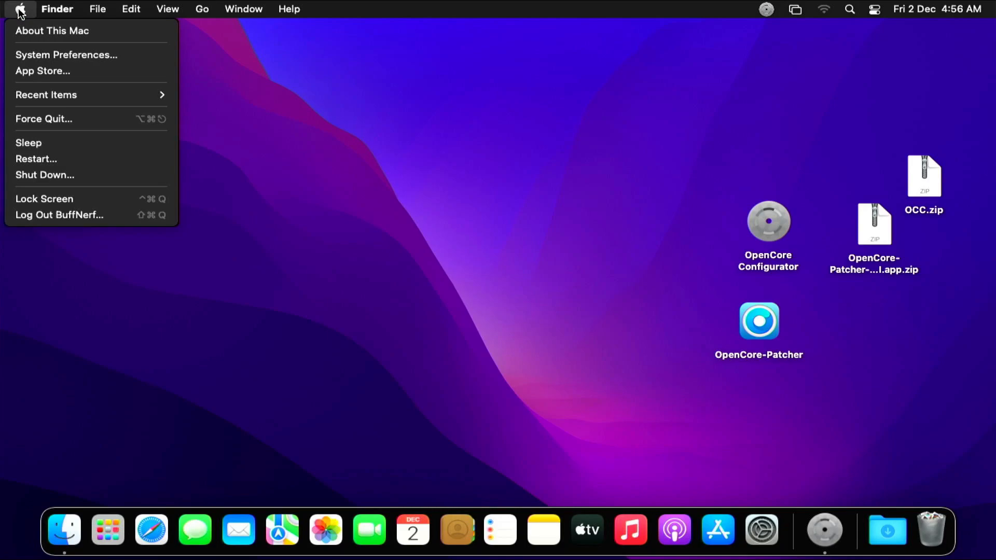
{"action": "left_click", "coordinate": [57, 159]}
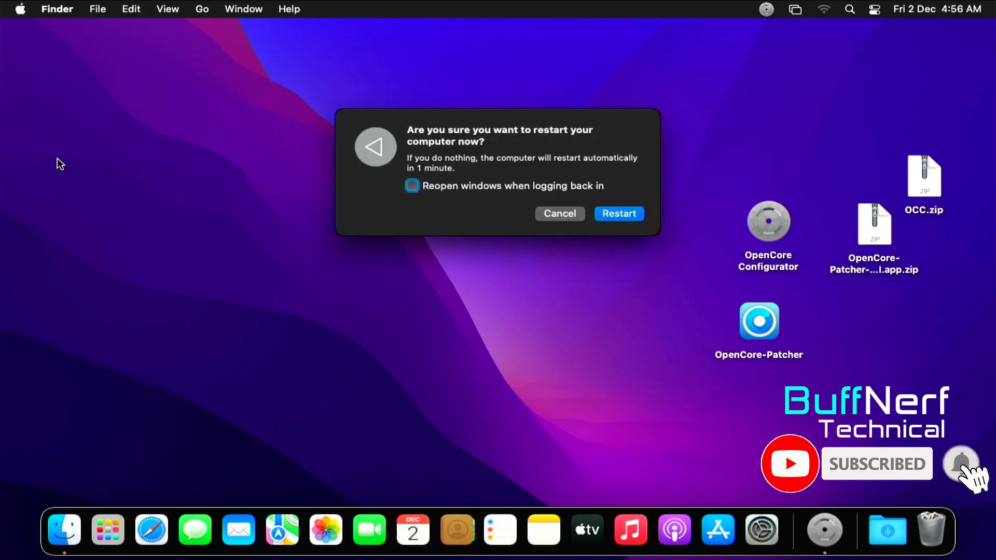
{"action": "left_click", "coordinate": [632, 217]}
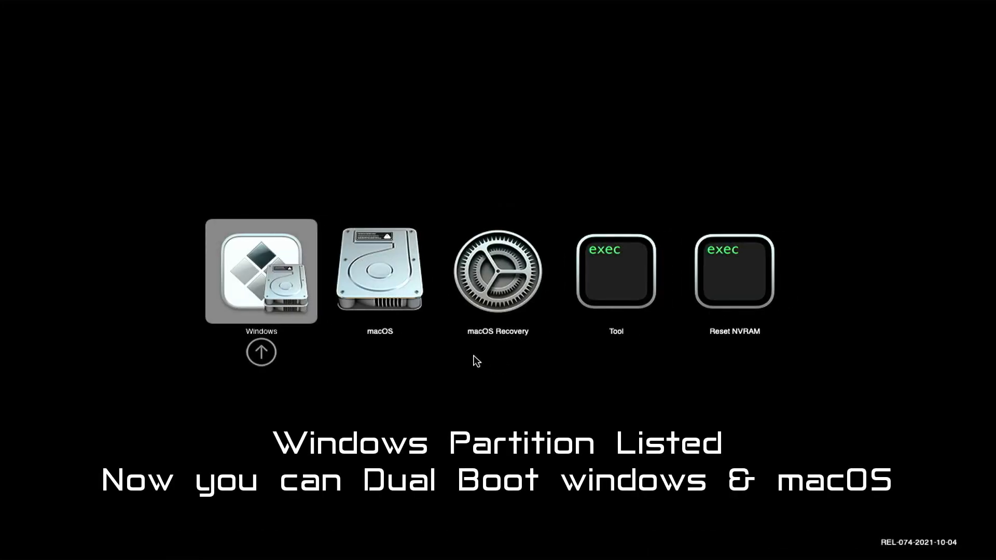
{"action": "left_click", "coordinate": [261, 297]}
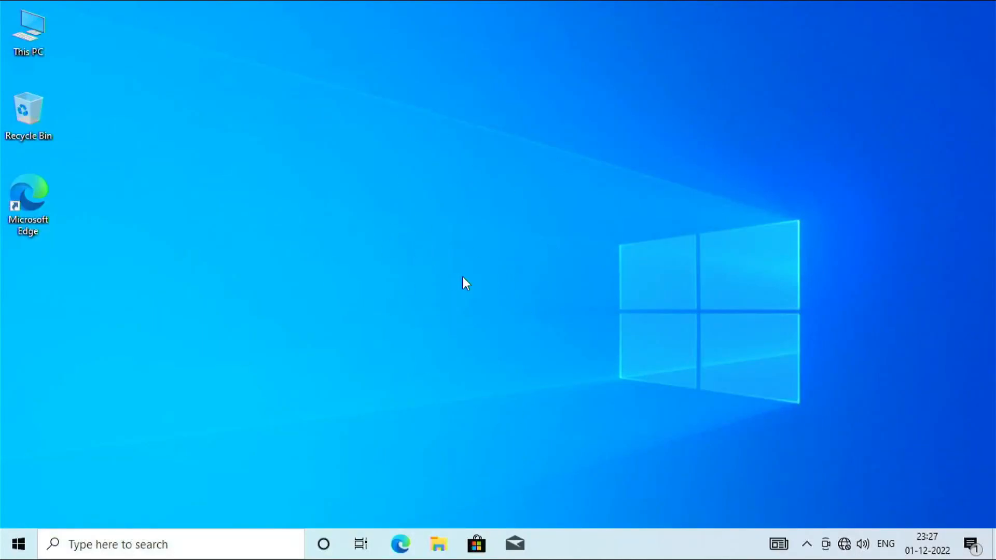
Review the device and Windows specifications in This PC's properties, and close the Settings window.
{"action": "right_click", "coordinate": [31, 31]}
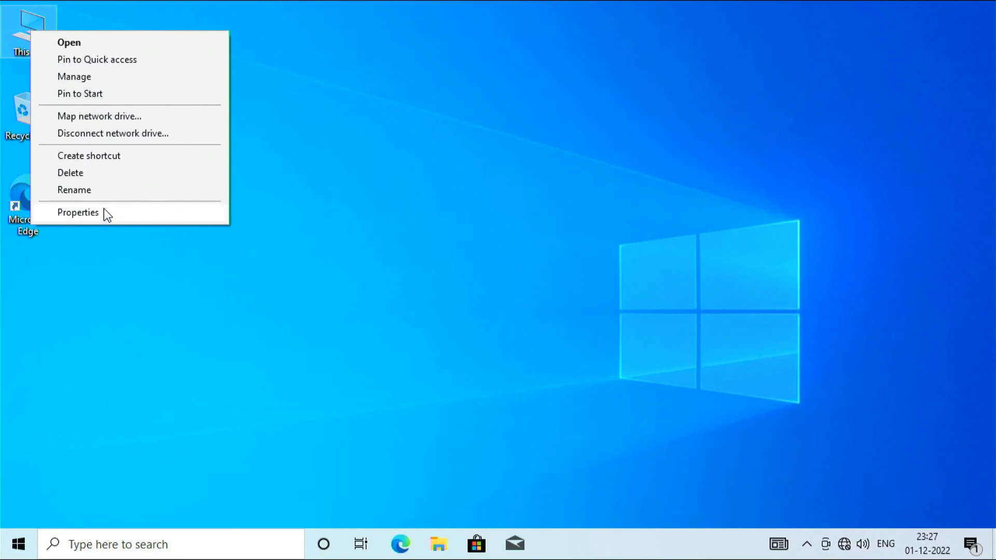
{"action": "left_click", "coordinate": [102, 213]}
{"action": "scroll", "coordinate": [660, 380], "scroll_direction": "down", "scroll_amount": 5}
{"action": "scroll", "coordinate": [661, 380], "scroll_direction": "up", "scroll_amount": 5}
{"action": "scroll", "coordinate": [661, 380], "scroll_direction": "down", "scroll_amount": 5}
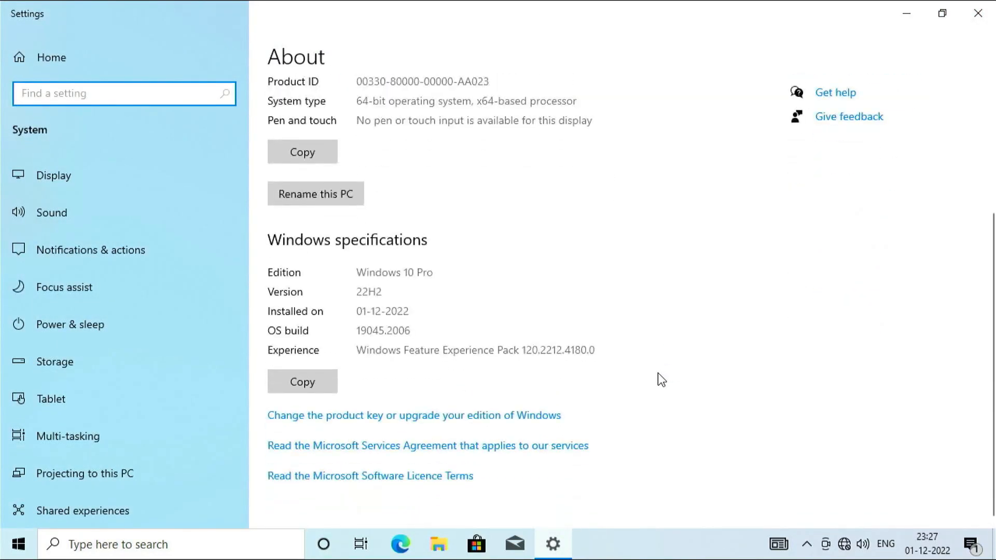
{"action": "scroll", "coordinate": [656, 373], "scroll_direction": "up", "scroll_amount": 5}
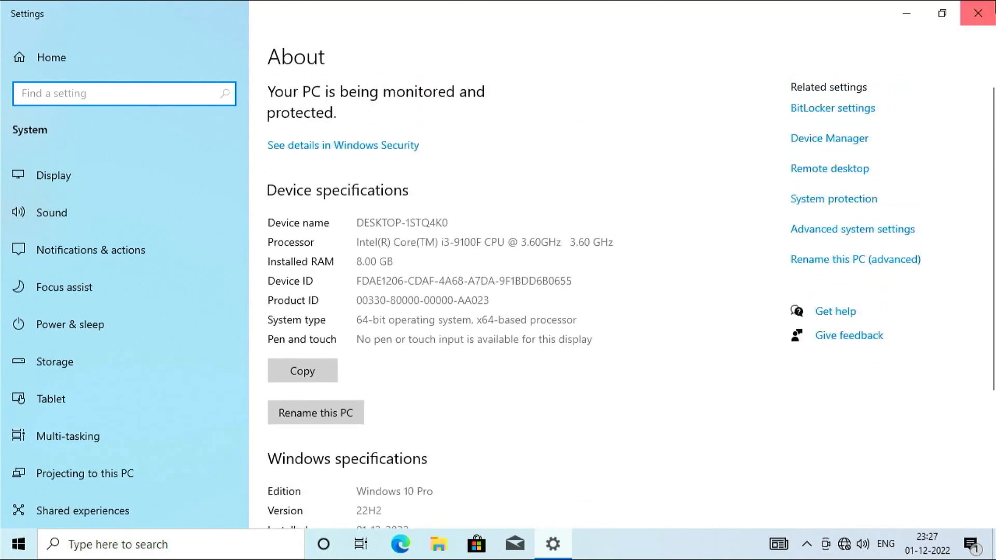
{"action": "left_click", "coordinate": [985, 10]}
{"action": "left_click", "coordinate": [484, 299]}
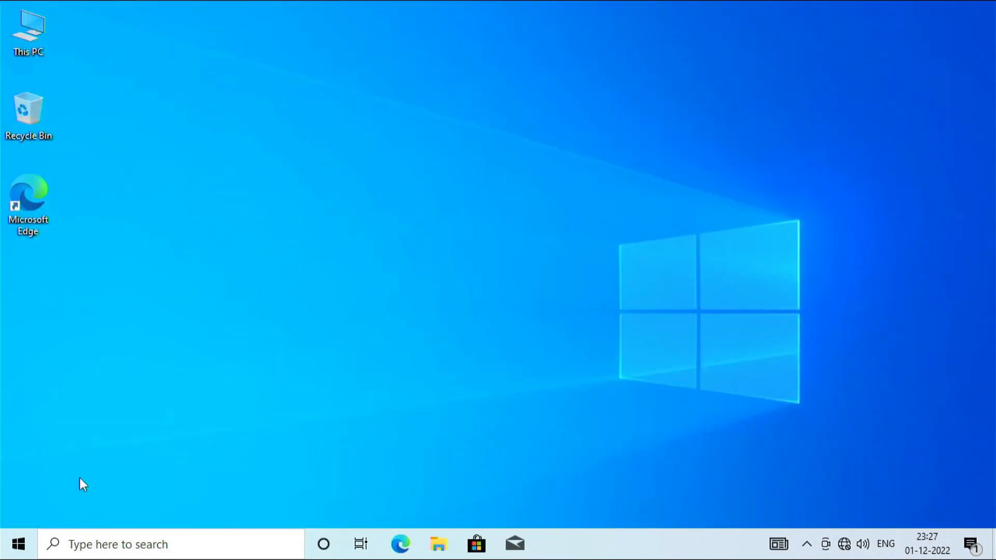
Restart Windows, choose macOS in the boot picker and sign in with the account password.
{"action": "left_click", "coordinate": [18, 544]}
{"action": "left_click", "coordinate": [19, 510]}
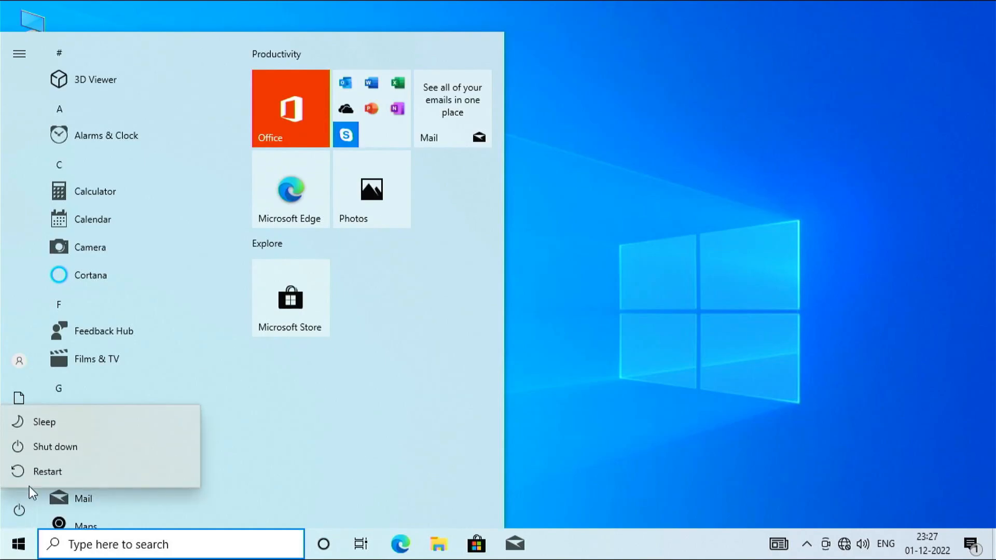
{"action": "left_click", "coordinate": [47, 471]}
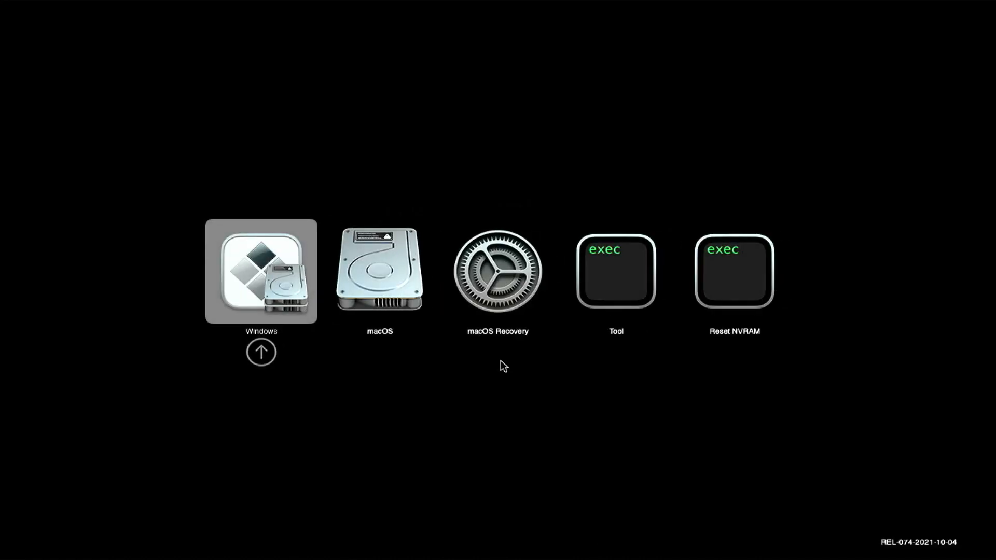
{"action": "key", "text": "Right"}
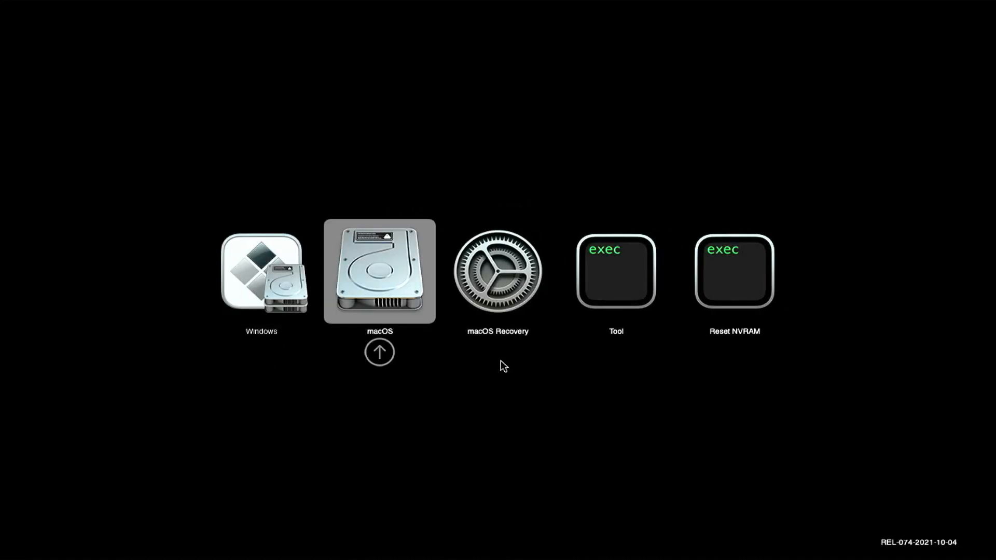
{"action": "key", "text": "Return"}
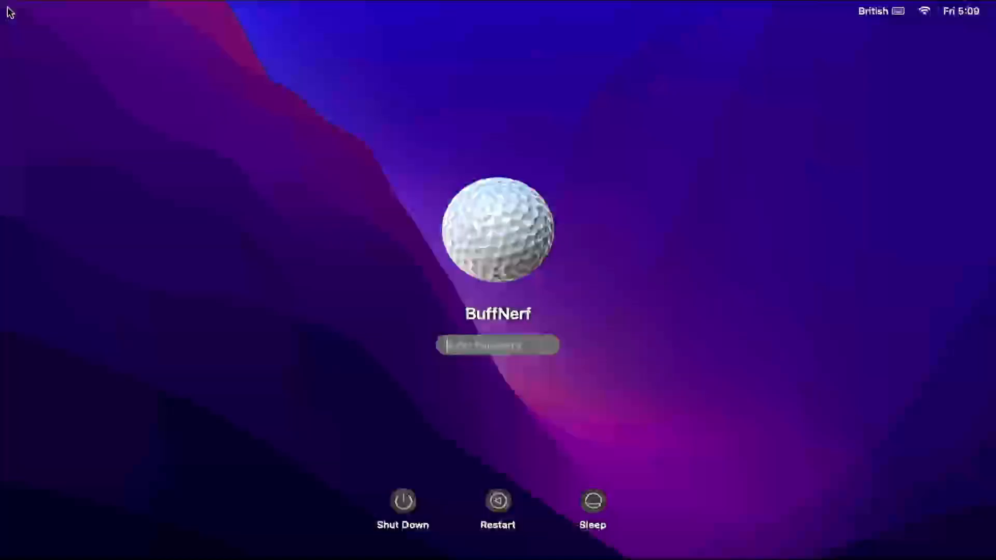
{"action": "type", "text": "••"}
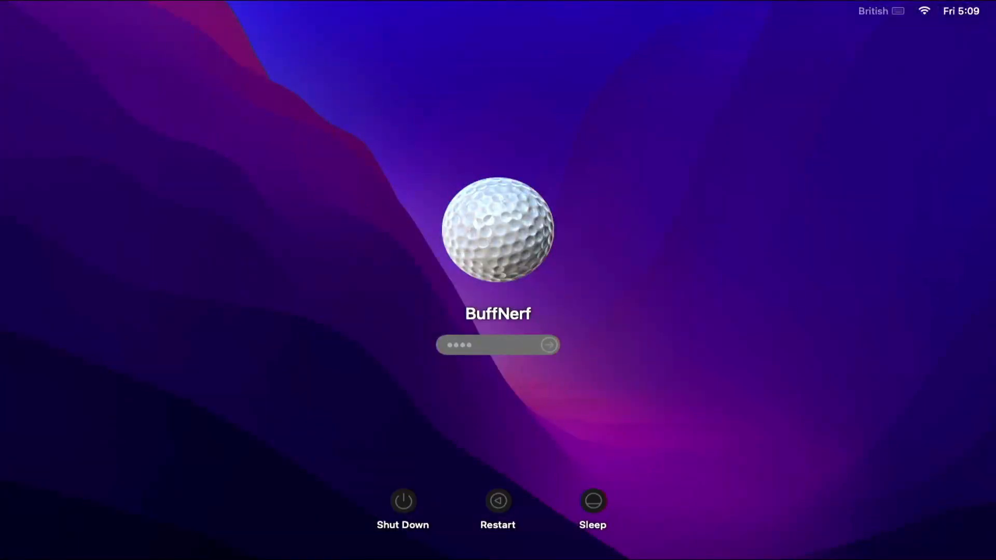
{"action": "key", "text": "Return"}
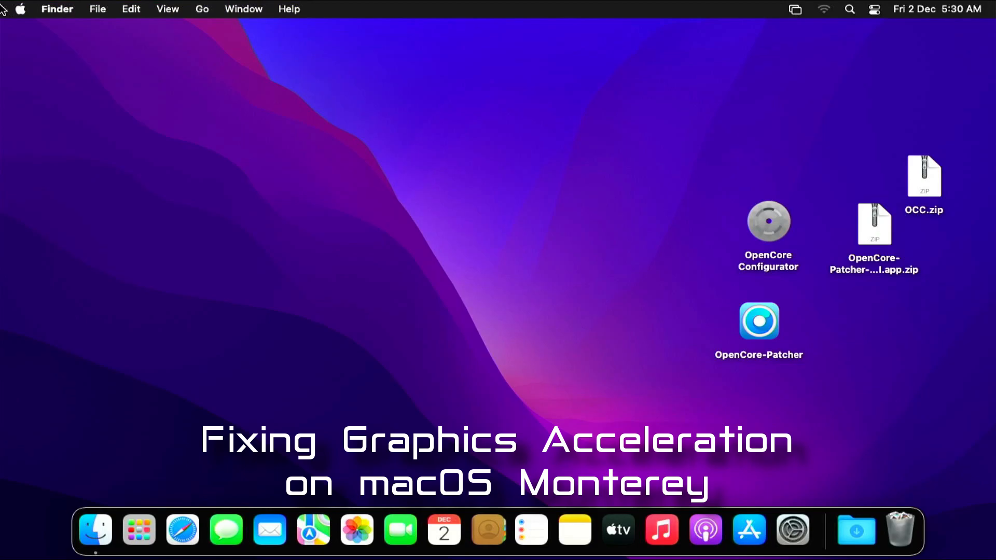
Check the Post Install Root Patch requirements in OpenCore-Patcher, return to its main menu and close it.
{"action": "double_click", "coordinate": [773, 331]}
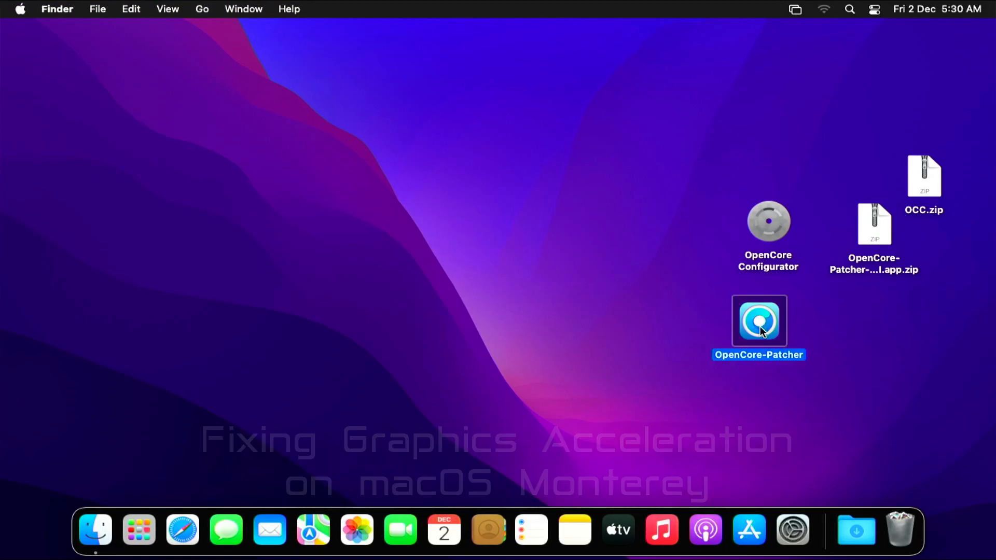
{"action": "left_click", "coordinate": [506, 268]}
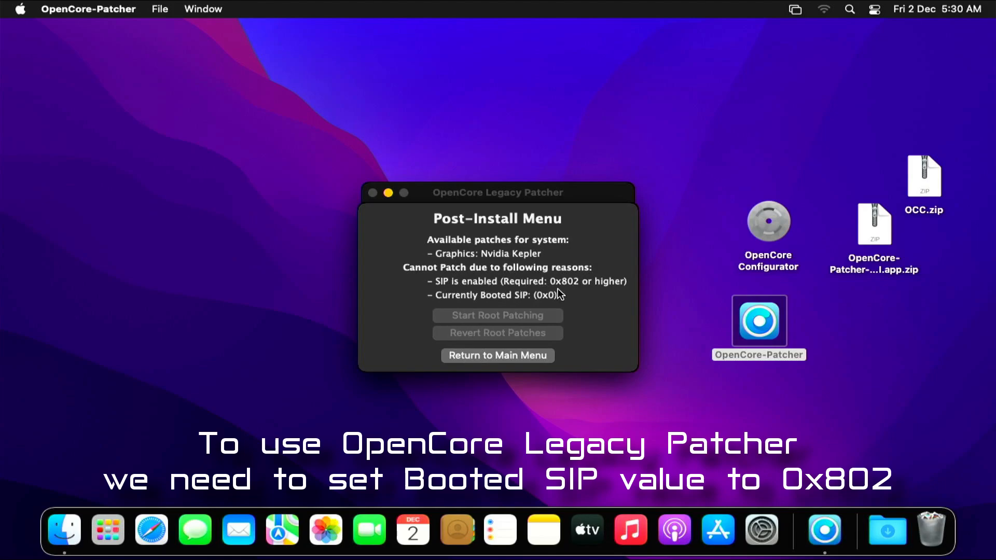
{"action": "left_click", "coordinate": [525, 355]}
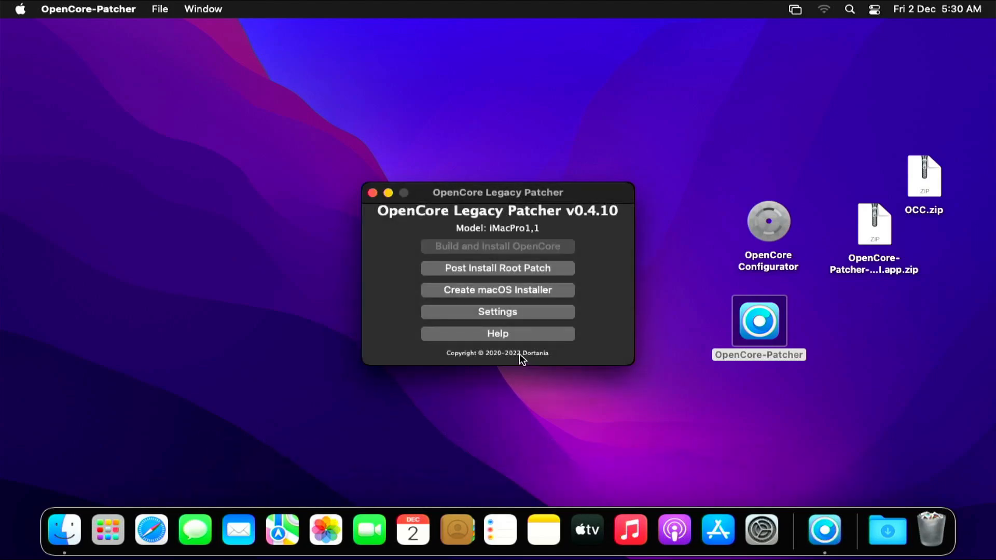
{"action": "left_click", "coordinate": [372, 193]}
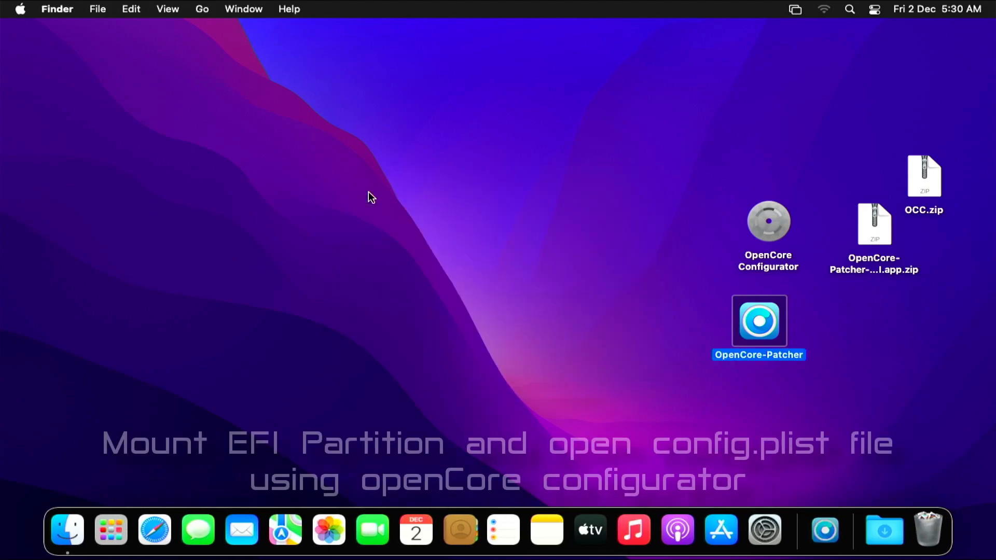
Launch OpenCore Configurator, mount the EFI partition on disk0s1 with the account password, and open the partition.
{"action": "double_click", "coordinate": [769, 227]}
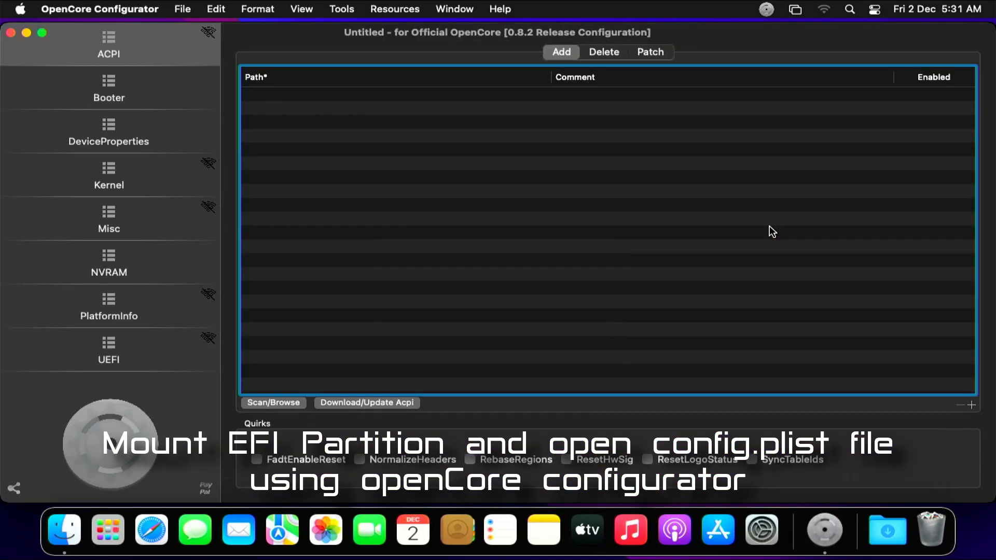
{"action": "left_click", "coordinate": [10, 33]}
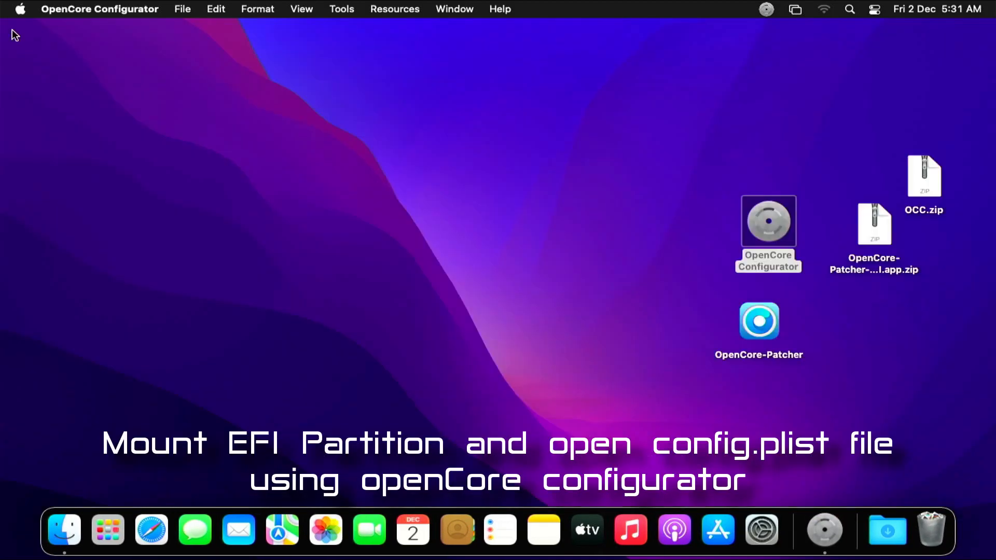
{"action": "left_click", "coordinate": [764, 8]}
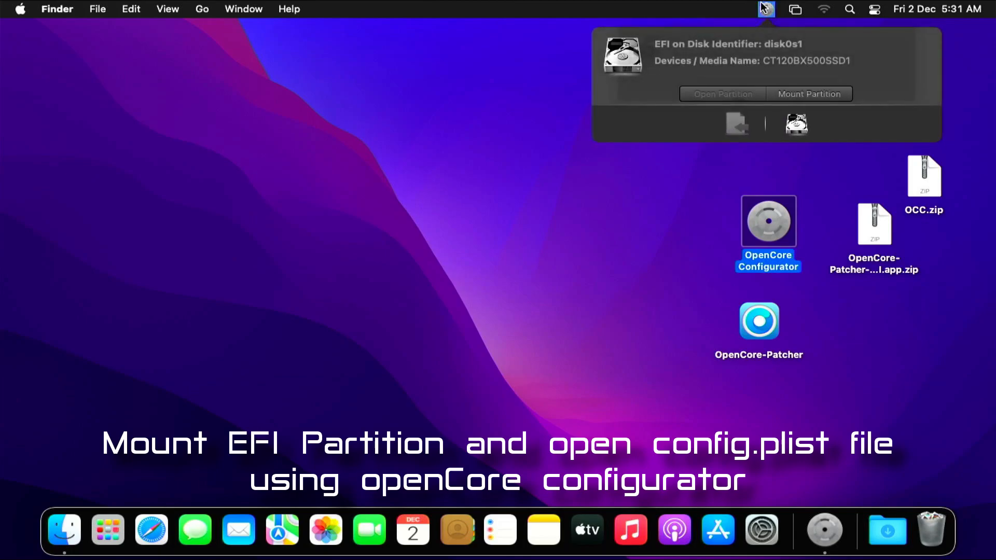
{"action": "left_click", "coordinate": [794, 94]}
{"action": "type", "text": "••••"}
{"action": "key", "text": "Return"}
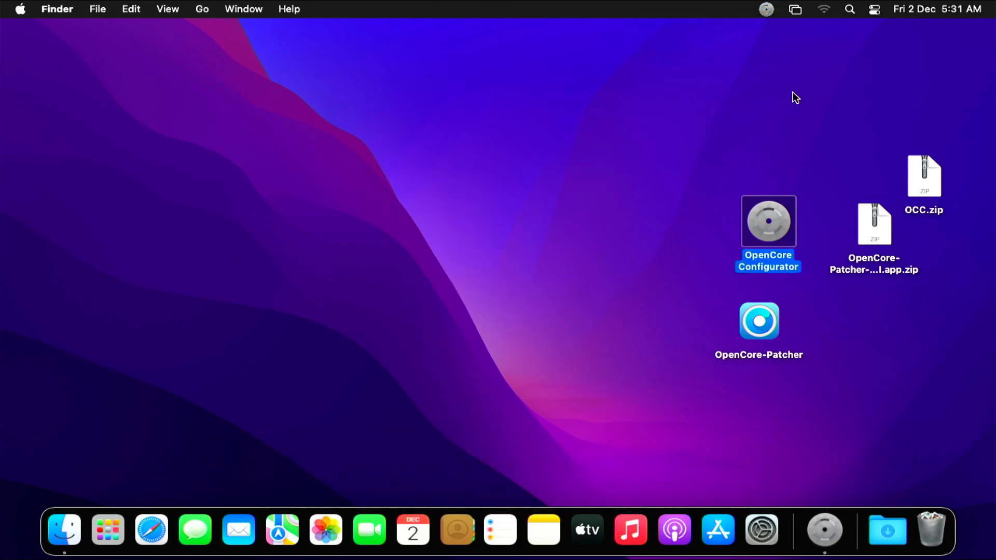
{"action": "left_click", "coordinate": [795, 97]}
{"action": "left_click", "coordinate": [767, 10]}
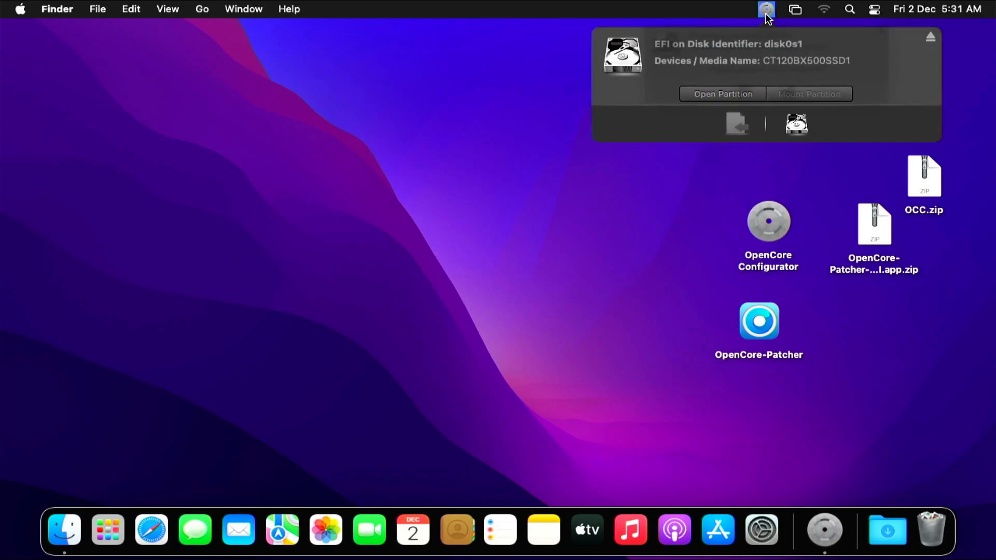
{"action": "left_click", "coordinate": [714, 95]}
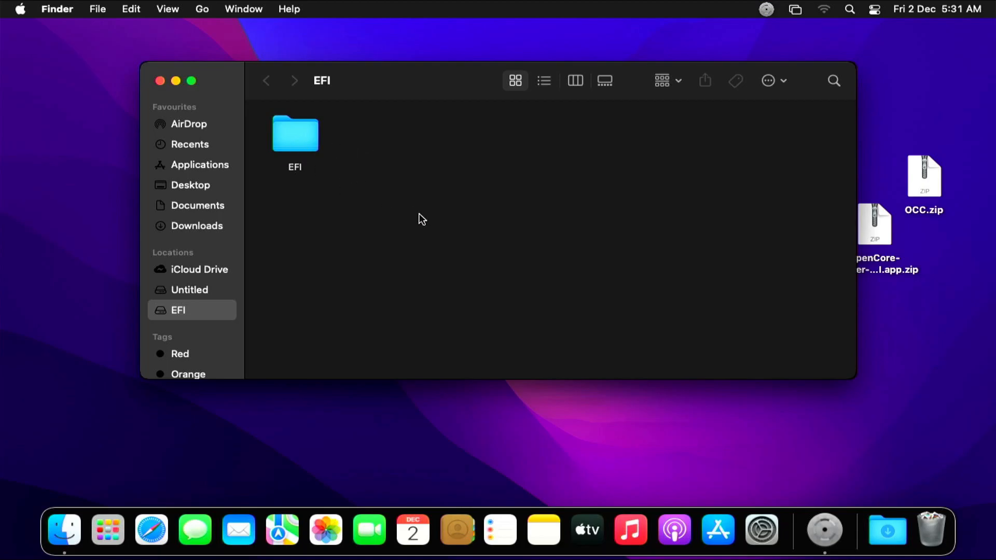
Open config.plist from the EFI partition's EFI/OC folder in OpenCore Configurator.
{"action": "left_click", "coordinate": [825, 529]}
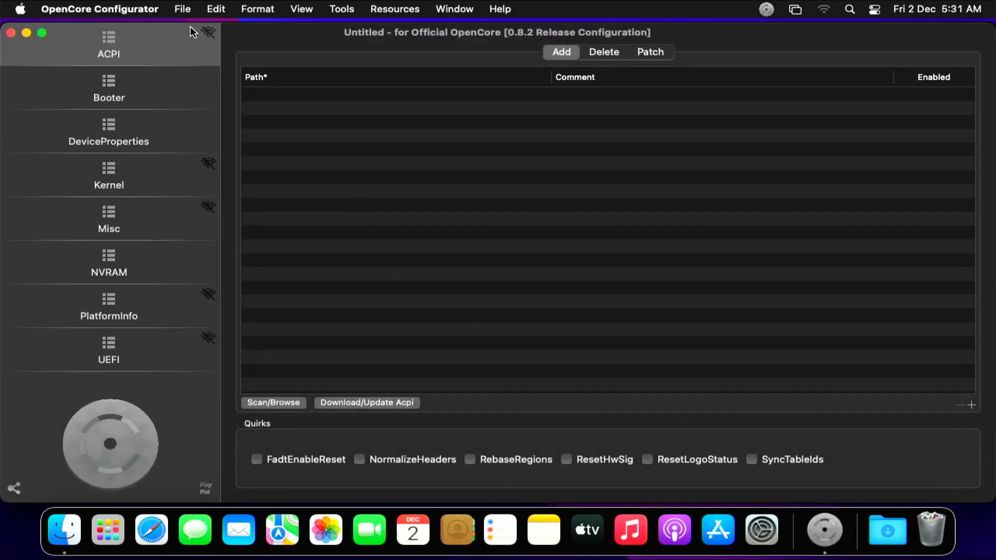
{"action": "left_click", "coordinate": [184, 9]}
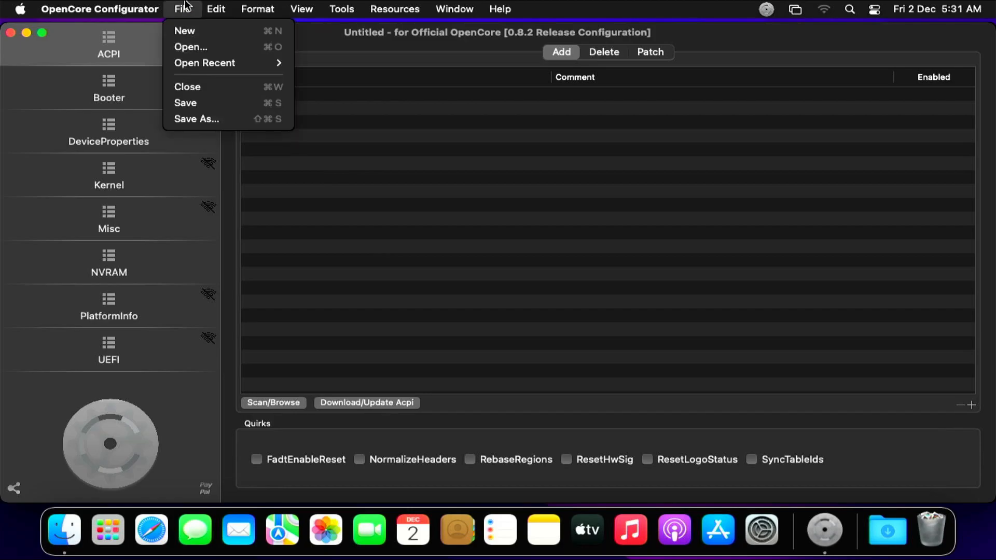
{"action": "left_click", "coordinate": [210, 48]}
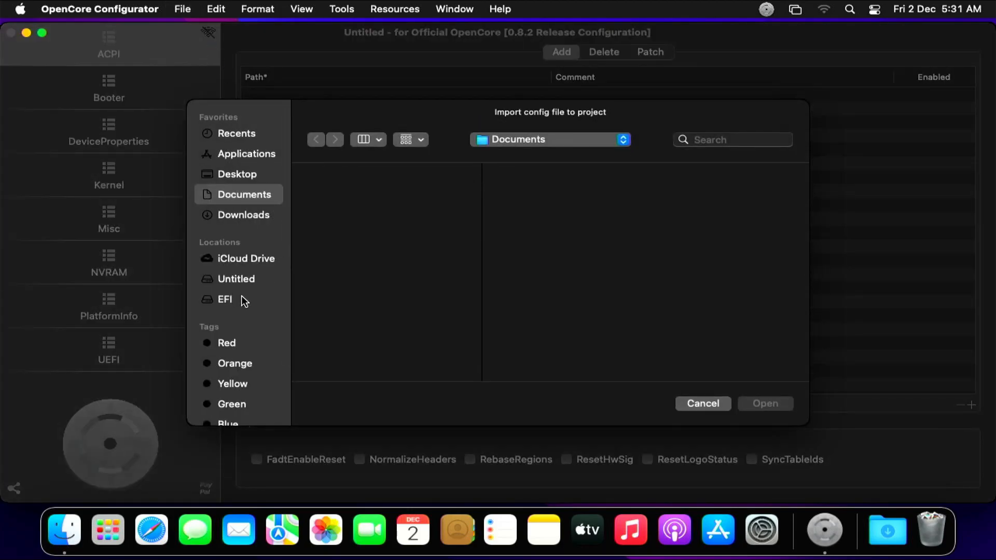
{"action": "left_click", "coordinate": [230, 299]}
{"action": "left_click", "coordinate": [347, 175]}
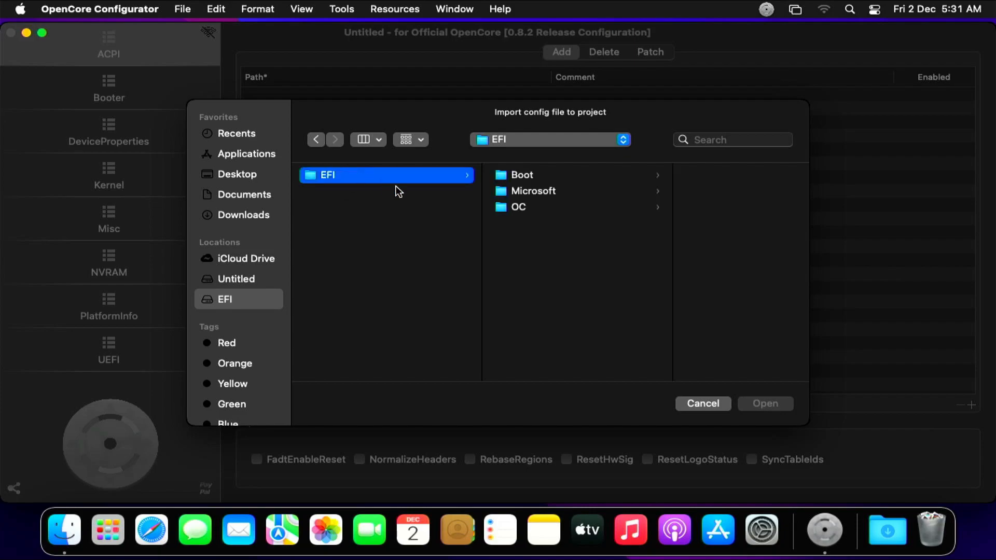
{"action": "left_click", "coordinate": [519, 207]}
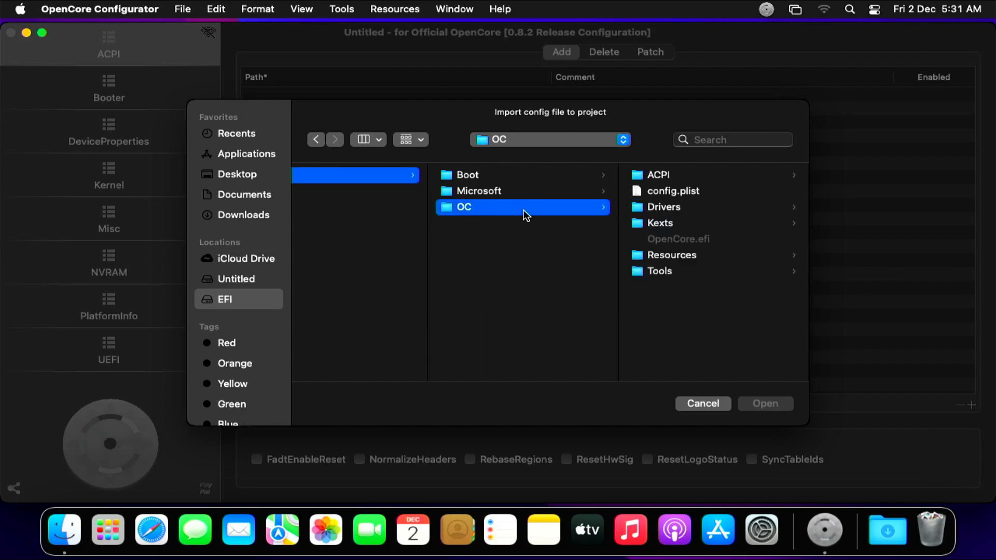
{"action": "left_click", "coordinate": [675, 191]}
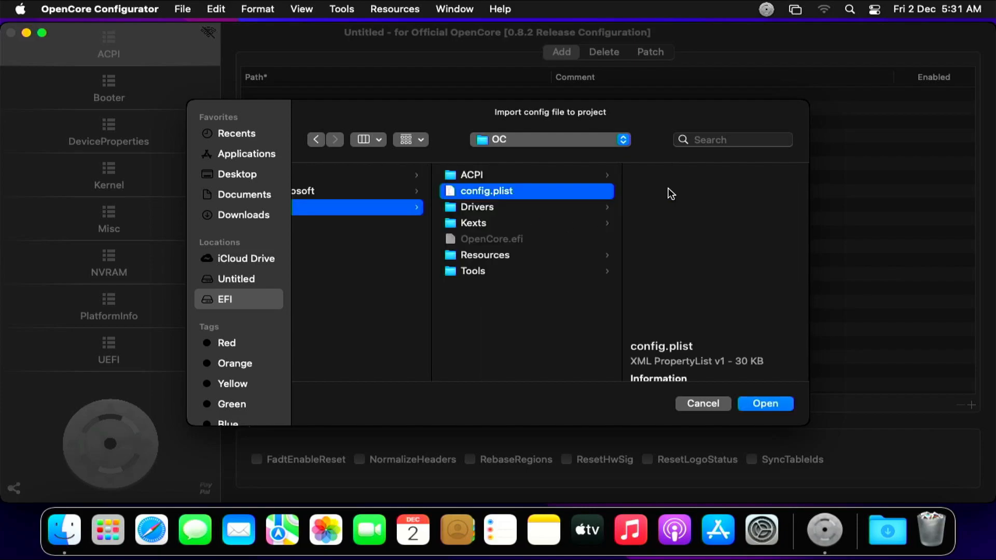
{"action": "left_click", "coordinate": [755, 403]}
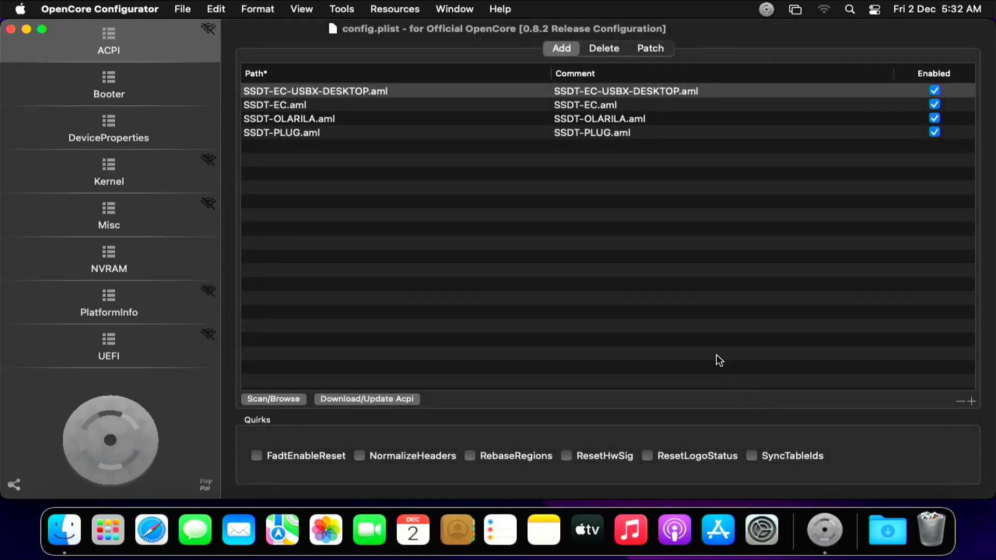
Set csr-active-config to 02080000 in the NVRAM section under UUID 7C436110-AB2A-4BBB-A880-FE41995C9F82.
{"action": "left_click", "coordinate": [129, 224]}
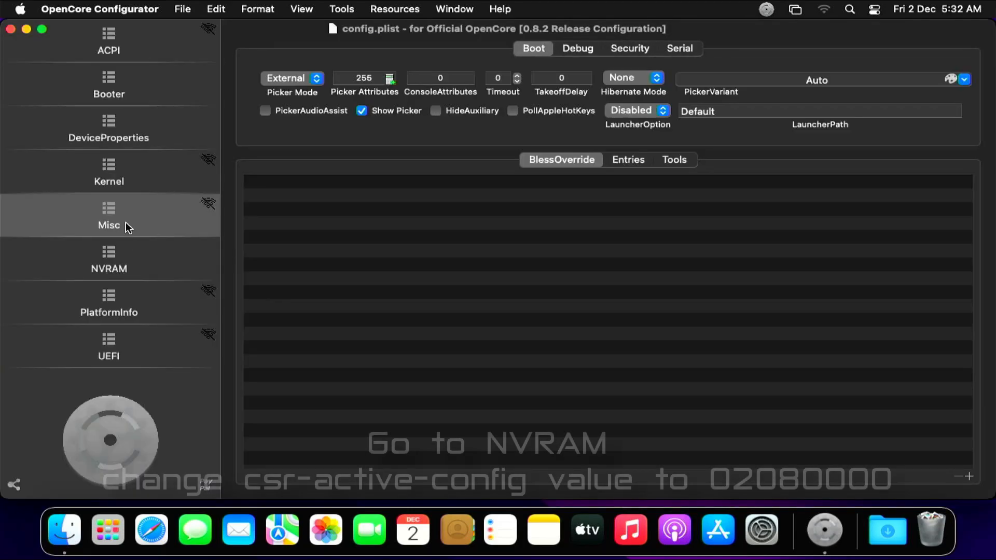
{"action": "left_click", "coordinate": [126, 250]}
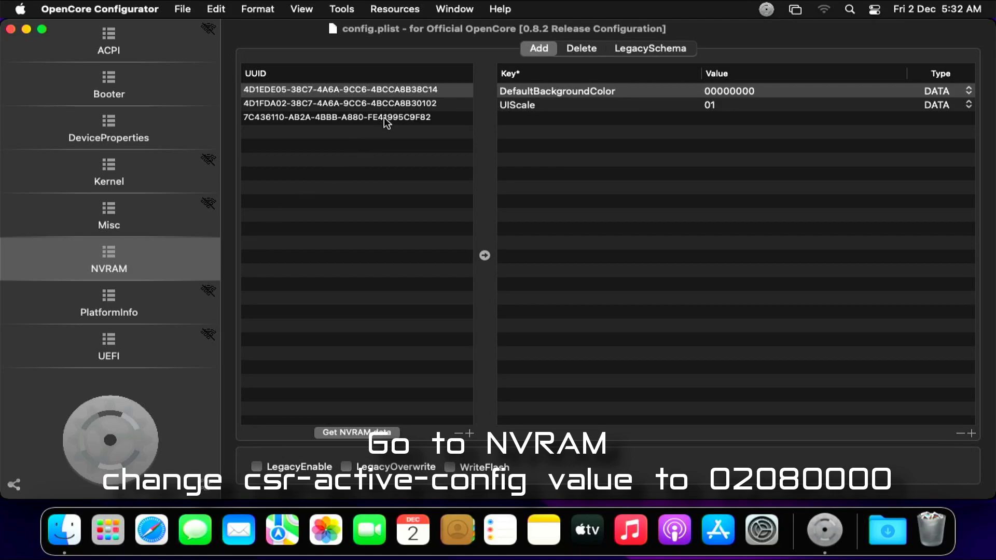
{"action": "left_click", "coordinate": [403, 107]}
{"action": "left_click", "coordinate": [422, 119]}
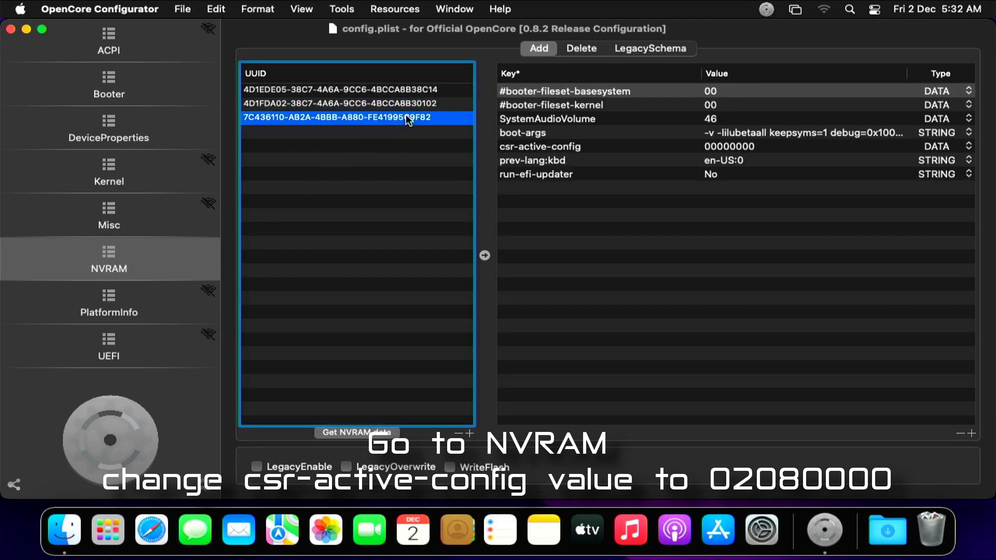
{"action": "left_click", "coordinate": [733, 148]}
{"action": "left_click", "coordinate": [731, 146]}
{"action": "type", "text": "020"}
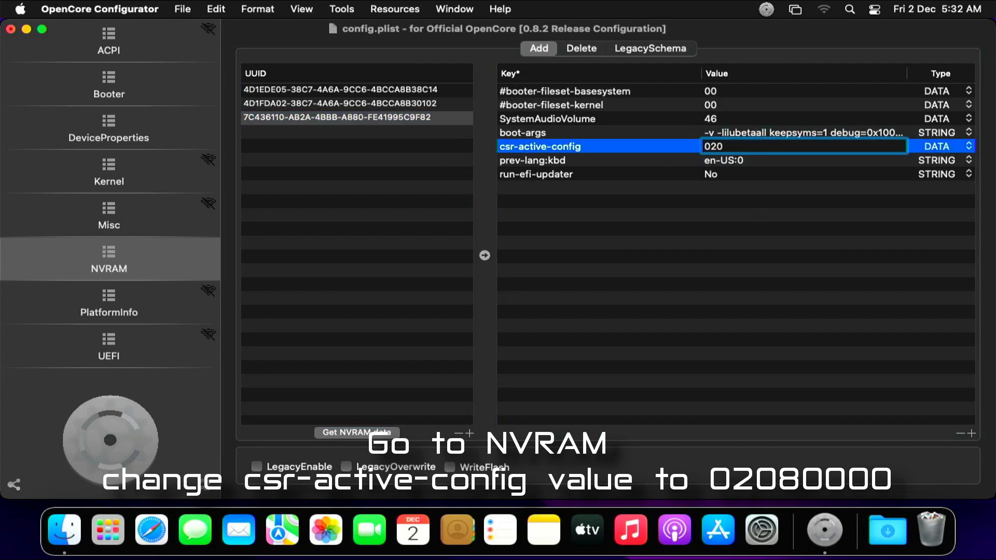
{"action": "type", "text": "80000"}
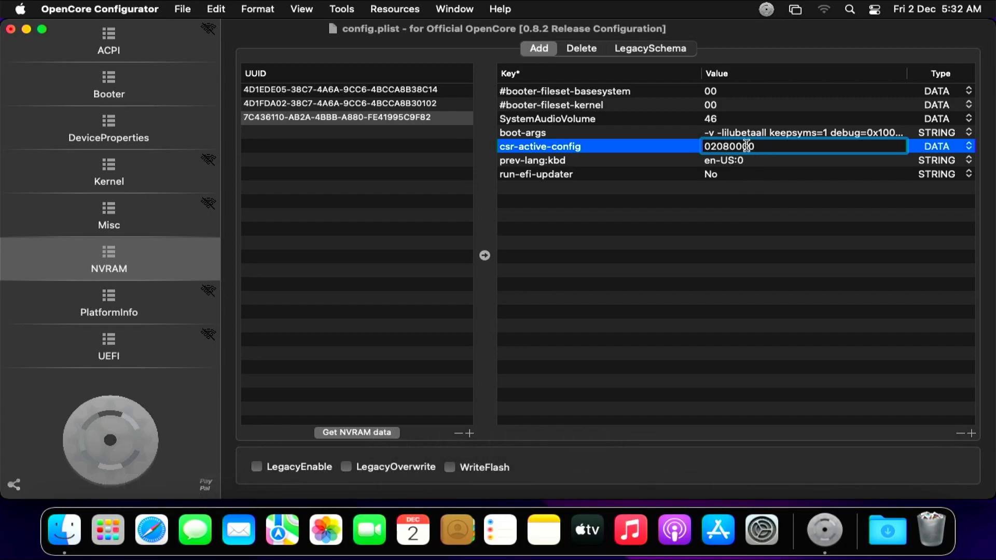
{"action": "key", "text": "Return"}
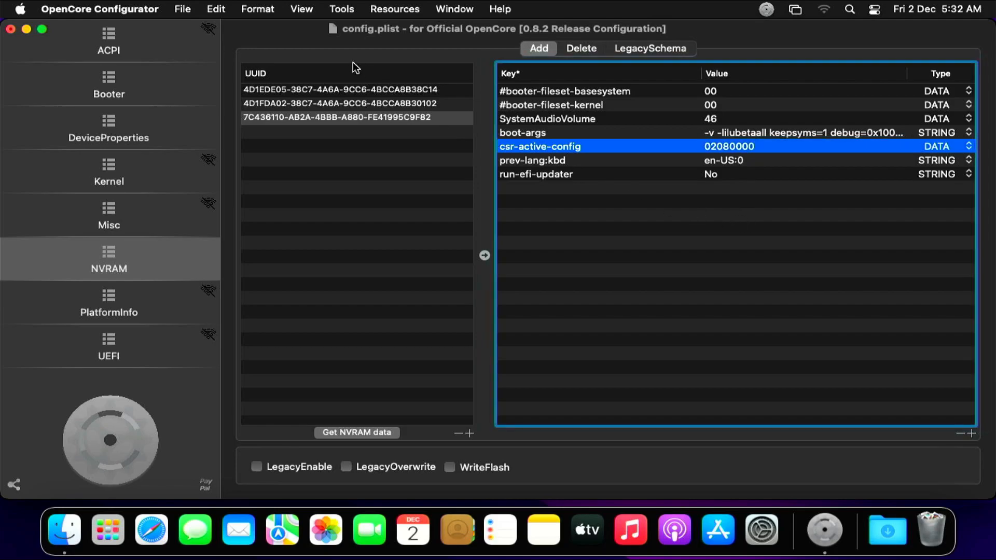
Save config.plist, and close the OpenCore Configurator and EFI folder windows.
{"action": "left_click", "coordinate": [186, 10]}
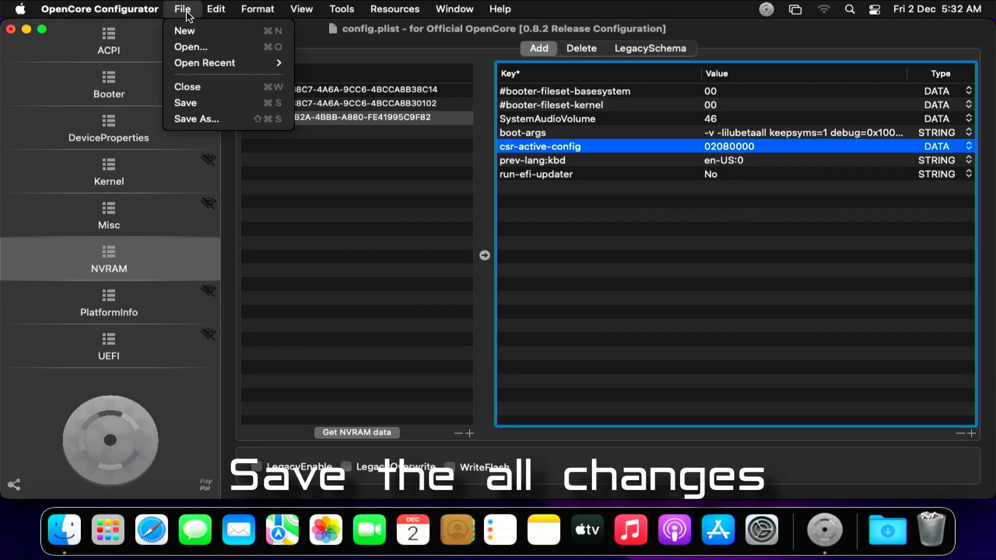
{"action": "left_click", "coordinate": [201, 104]}
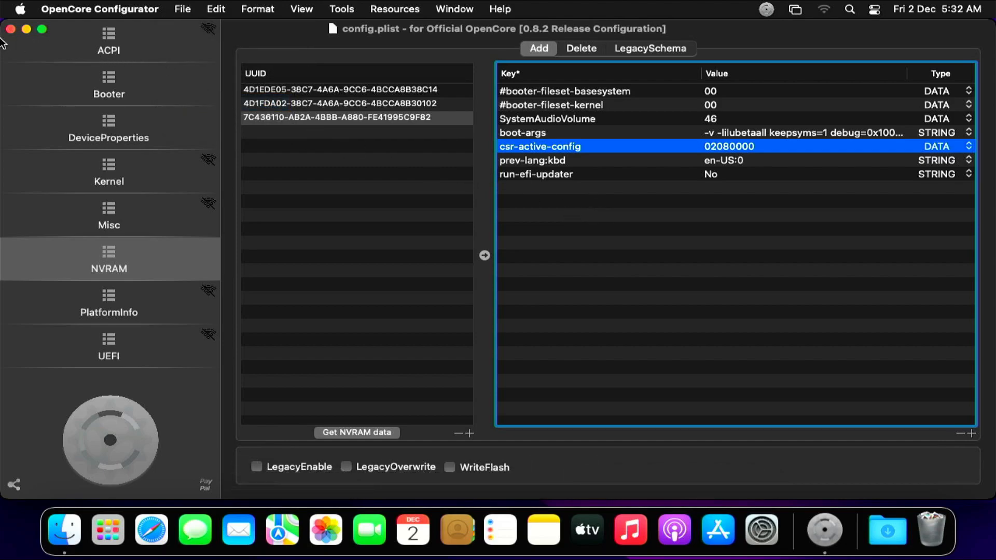
{"action": "left_click", "coordinate": [11, 30]}
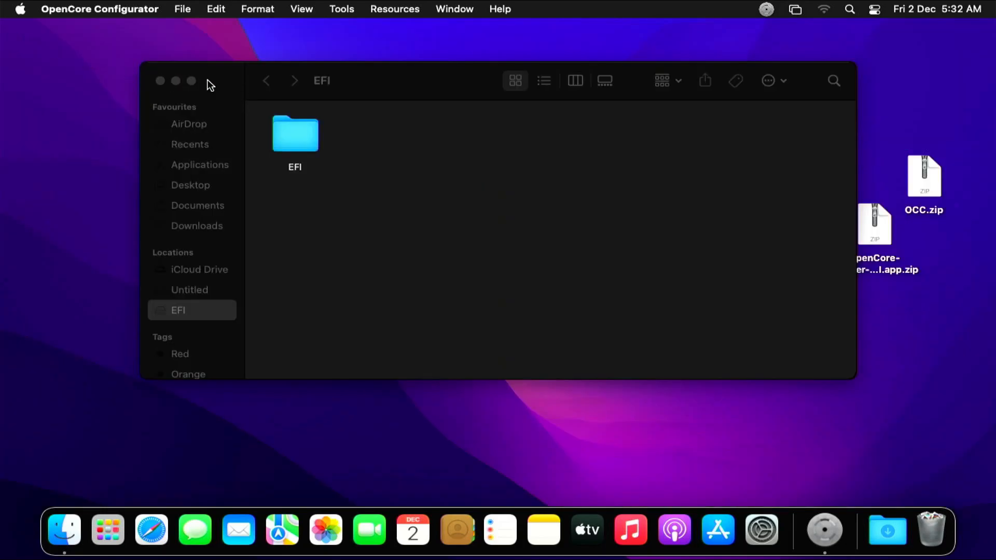
{"action": "left_click", "coordinate": [160, 80]}
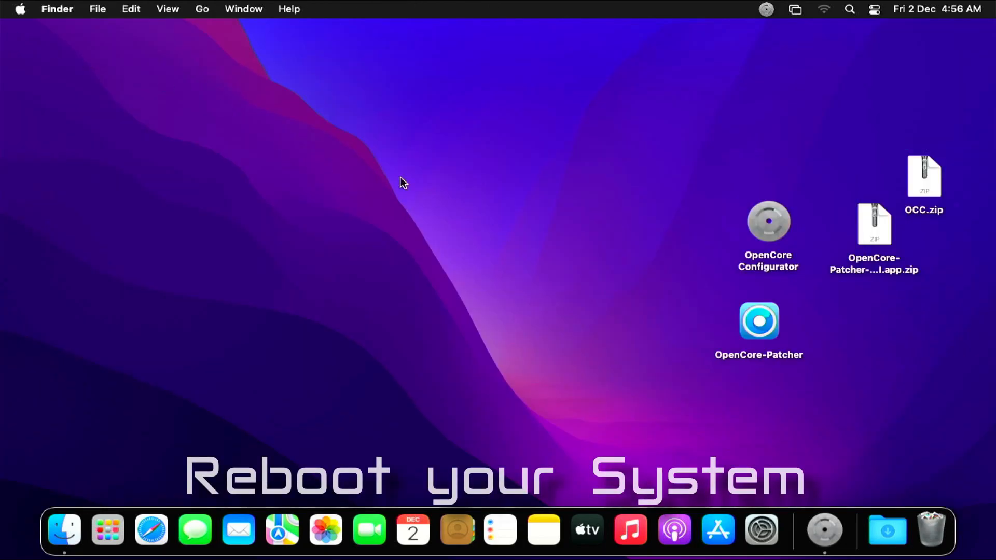
Restart the computer, choose macOS in the boot picker and sign in with the account password.
{"action": "left_click", "coordinate": [20, 9]}
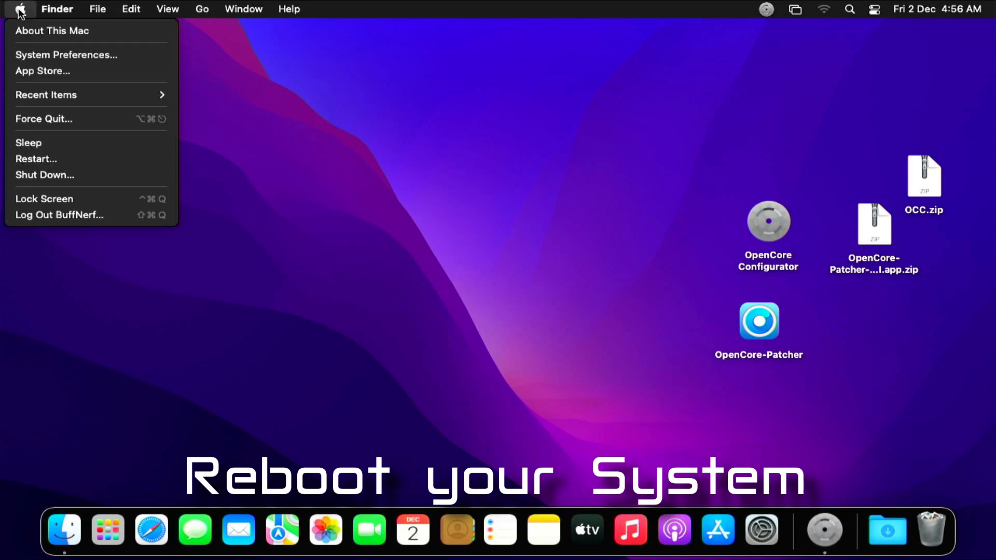
{"action": "left_click", "coordinate": [57, 160]}
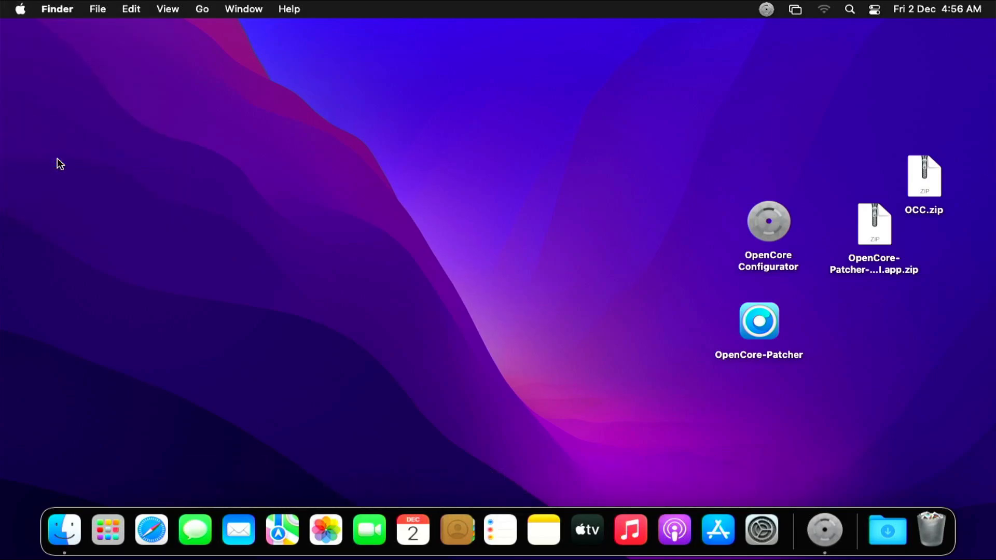
{"action": "left_click", "coordinate": [633, 217]}
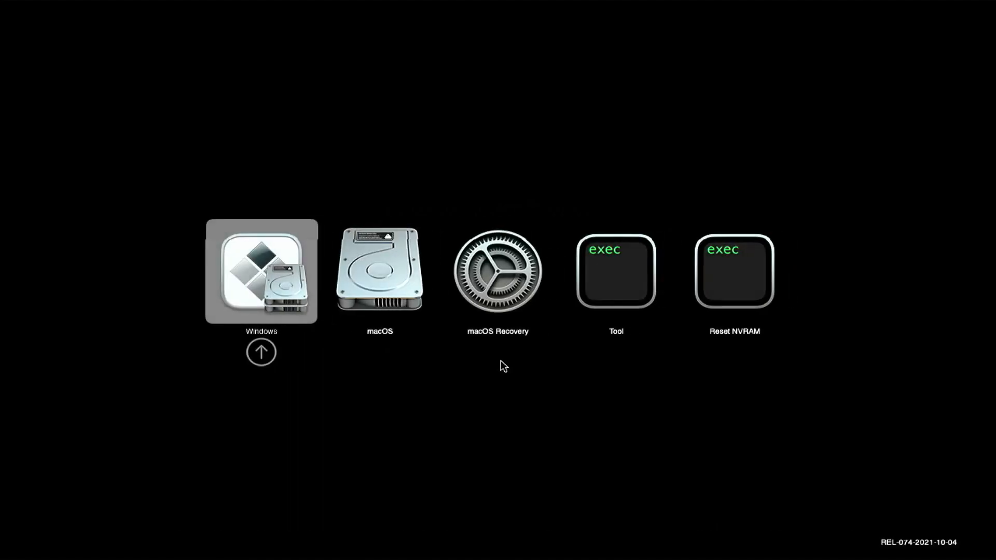
{"action": "key", "text": "Right"}
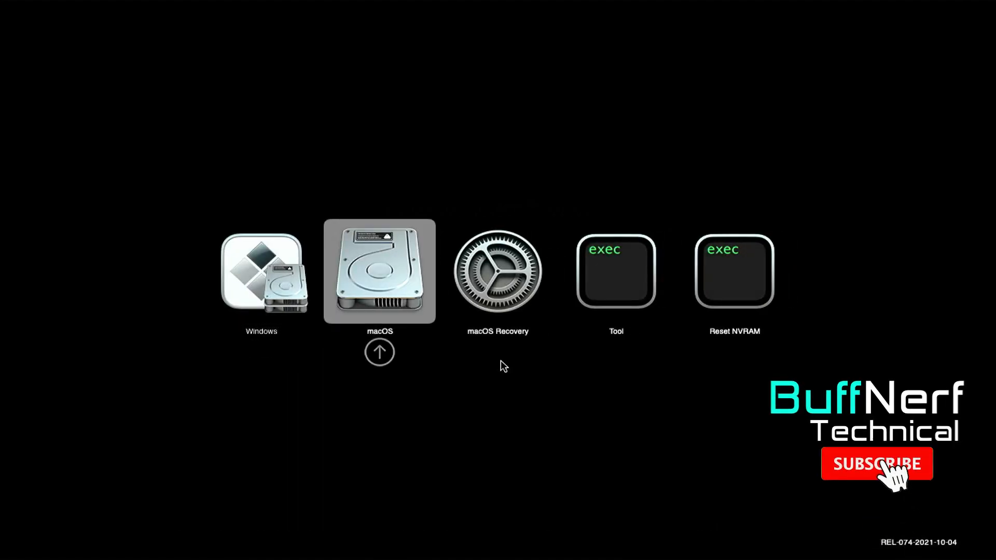
{"action": "key", "text": "Return"}
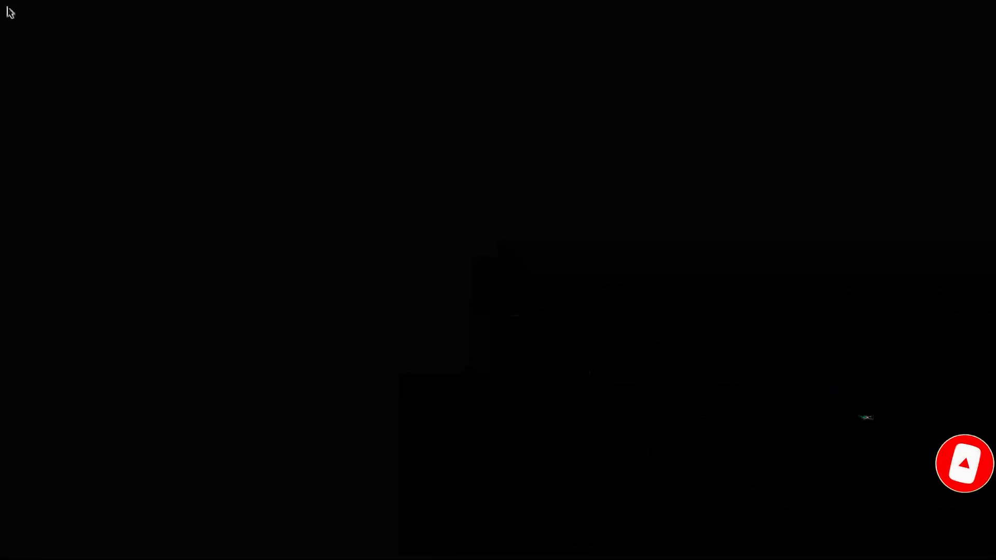
{"action": "type", "text": "****"}
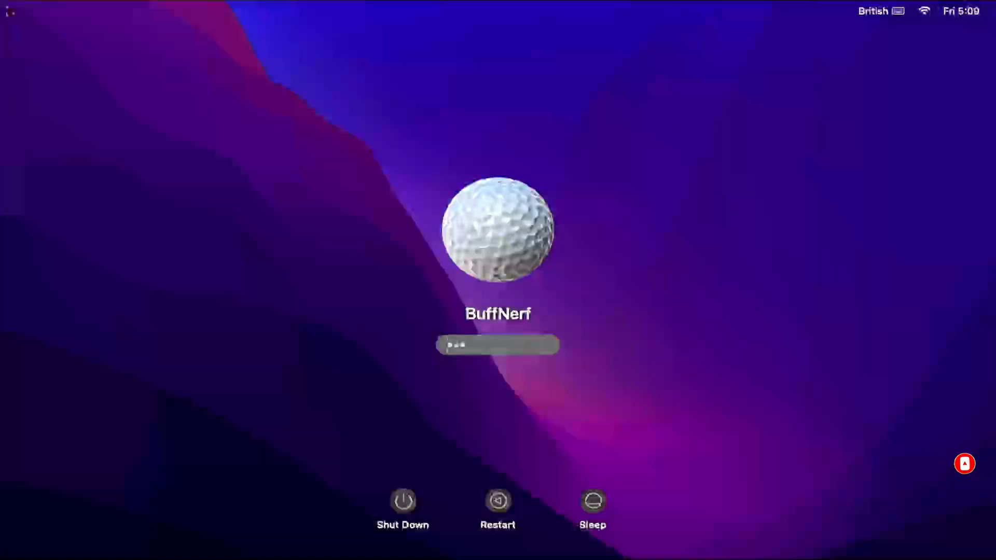
{"action": "key", "text": "Return"}
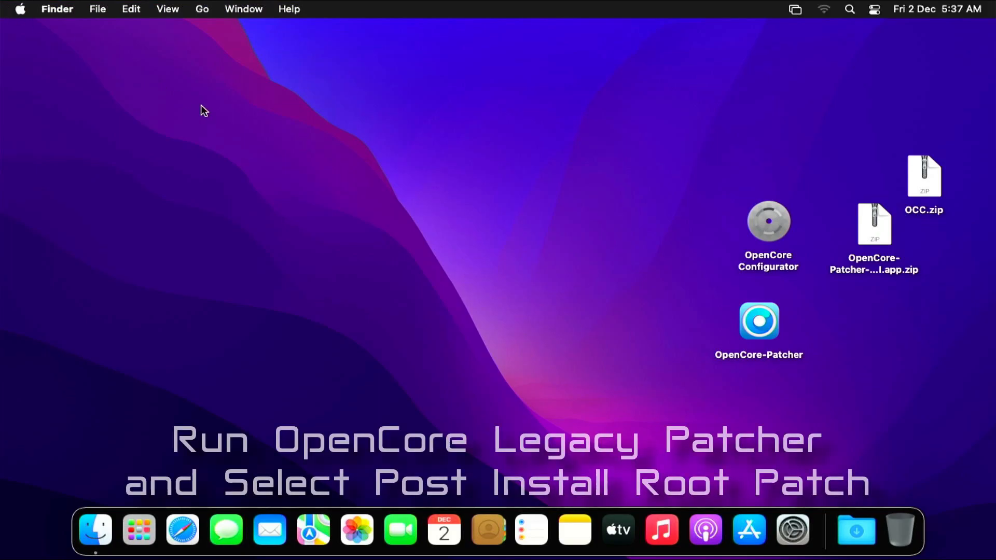
Start the Nvidia Kepler post-install root patch in OpenCore Legacy Patcher, relaunching it as root with the administrator password.
{"action": "double_click", "coordinate": [762, 329]}
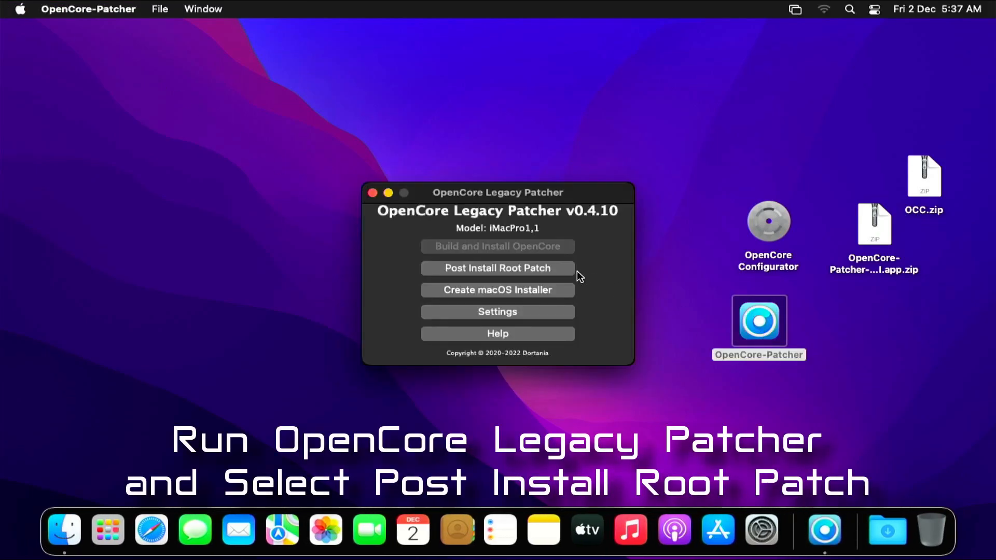
{"action": "left_click", "coordinate": [511, 267]}
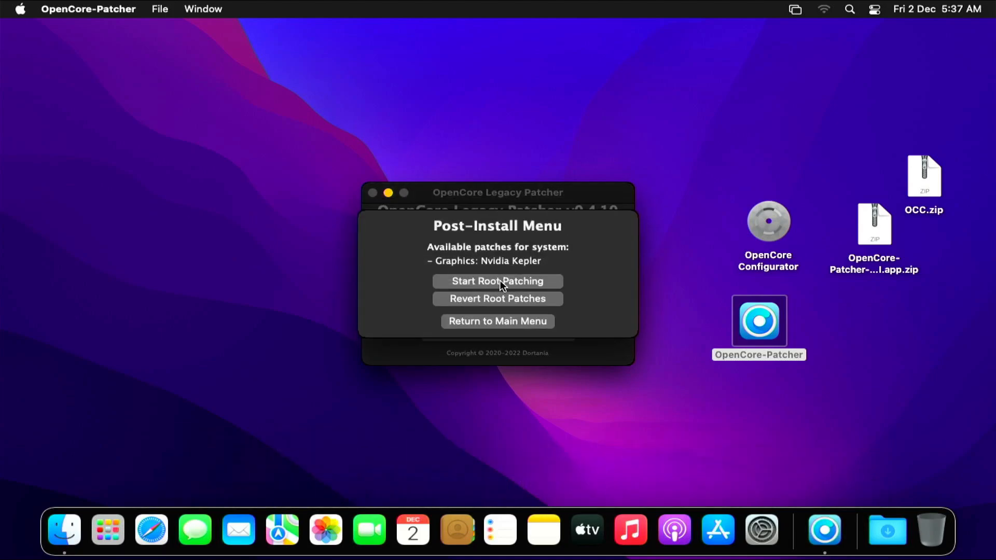
{"action": "left_click", "coordinate": [497, 281]}
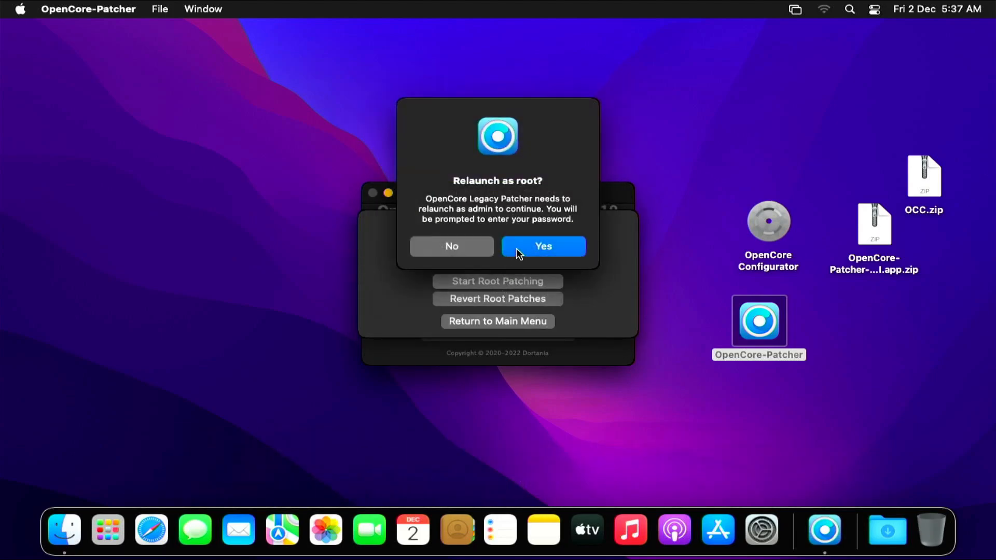
{"action": "left_click", "coordinate": [517, 247]}
{"action": "type", "text": "••••"}
{"action": "key", "text": "Return"}
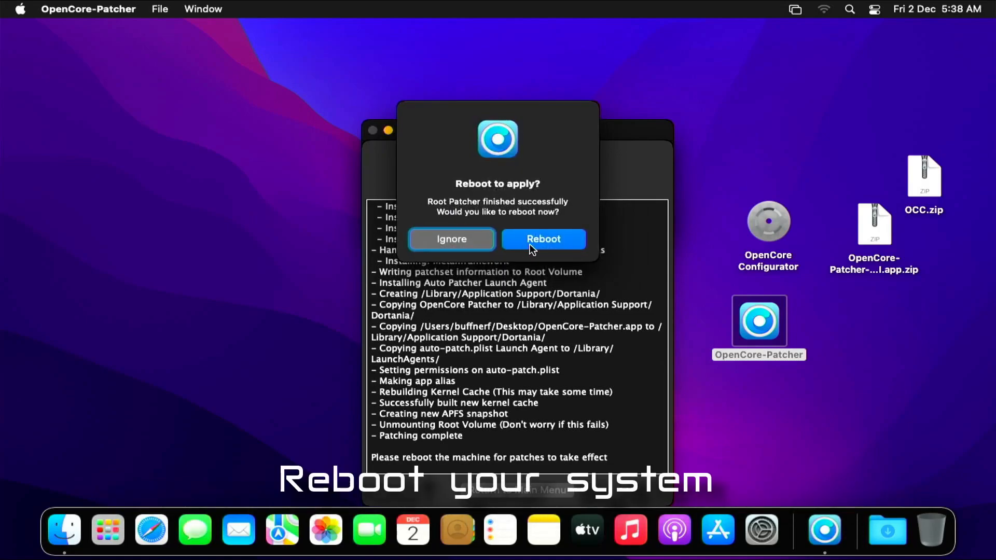
Reboot to apply the root patches, boot into macOS from the picker and log in with the account password.
{"action": "left_click", "coordinate": [530, 244]}
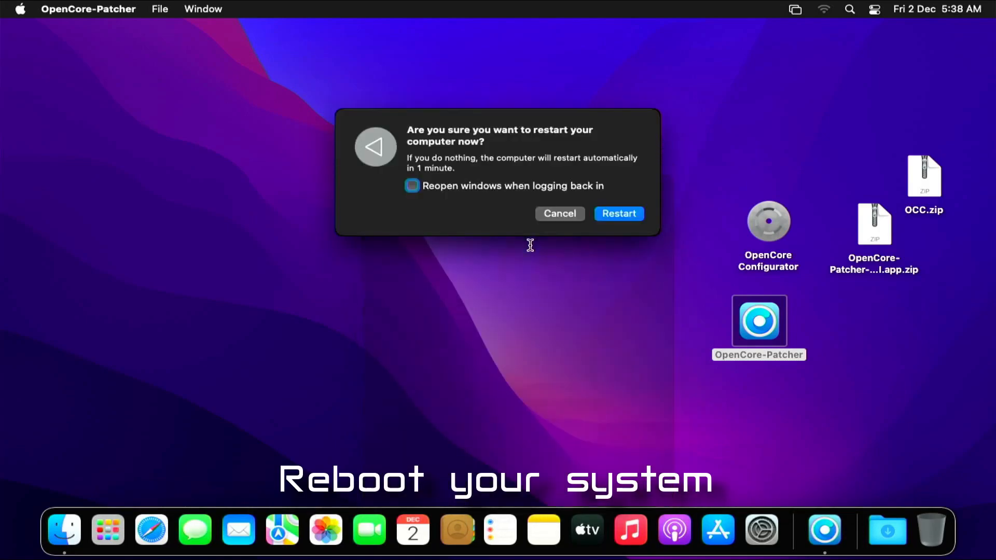
{"action": "left_click", "coordinate": [611, 217]}
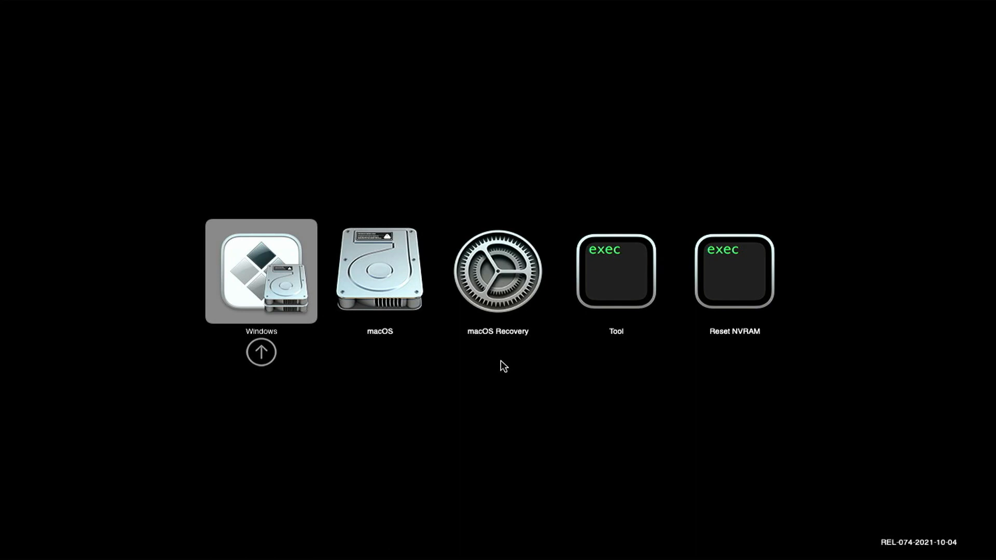
{"action": "key", "text": "Right"}
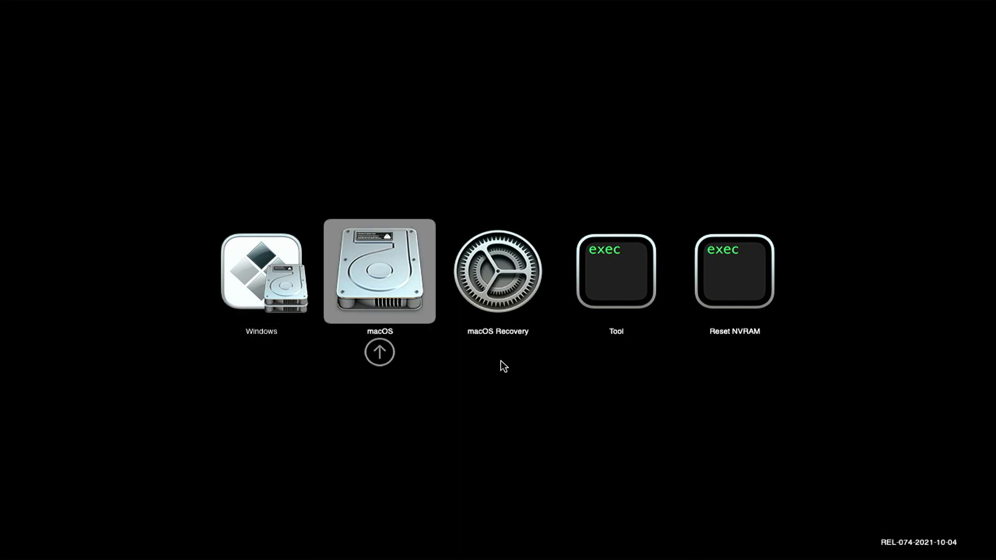
{"action": "key", "text": "Return"}
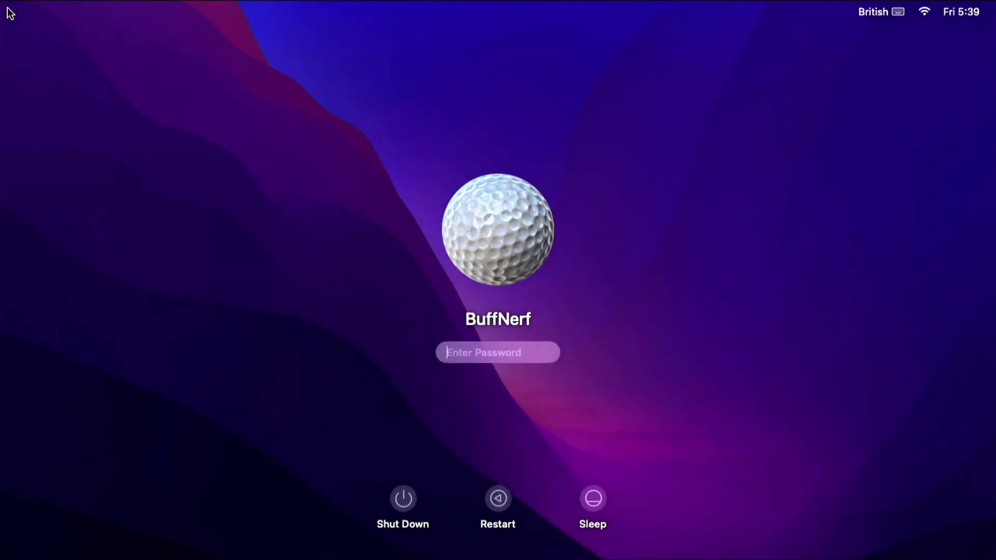
{"action": "type", "text": "****"}
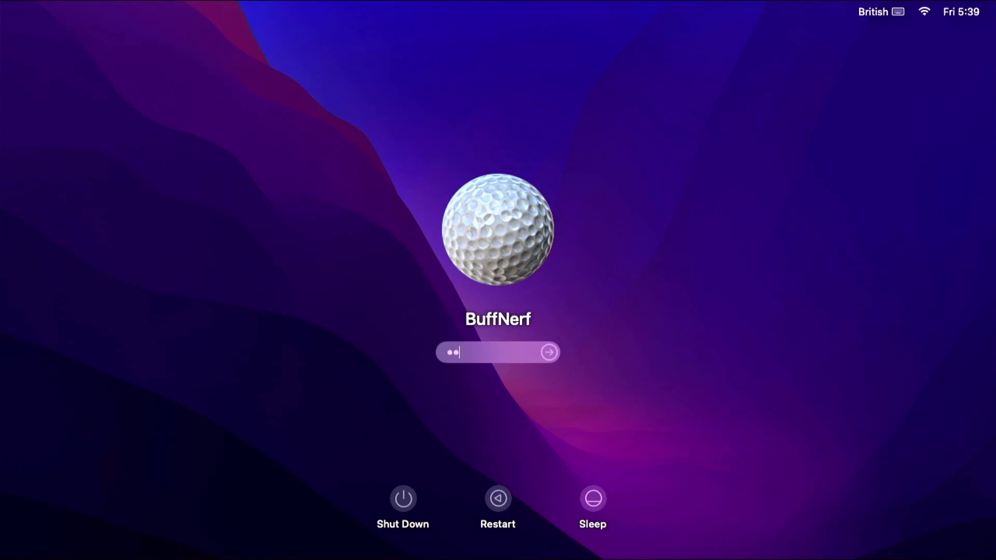
{"action": "key", "text": "Return"}
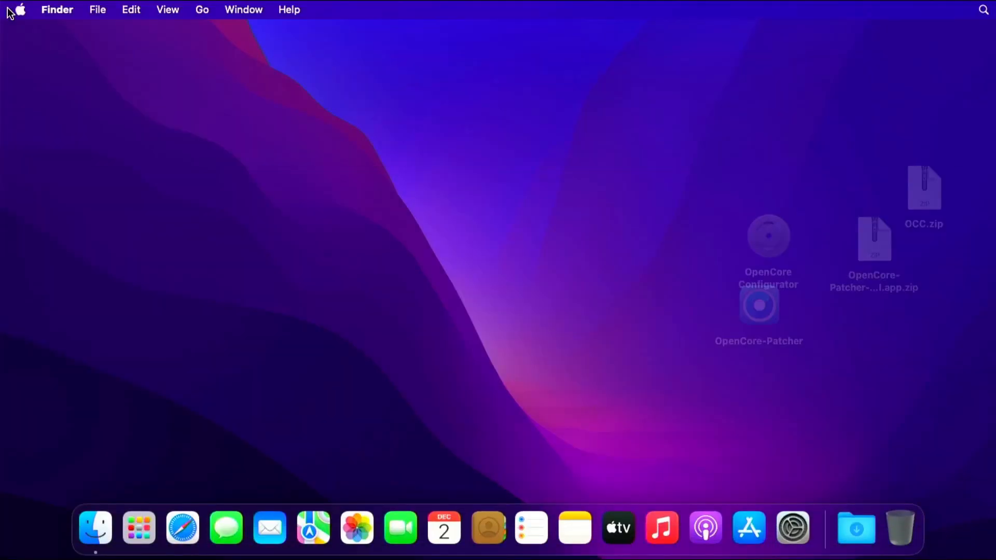
Check the graphics entry in About This Mac, and look through its display, storage, memory and support information.
{"action": "left_click", "coordinate": [16, 9]}
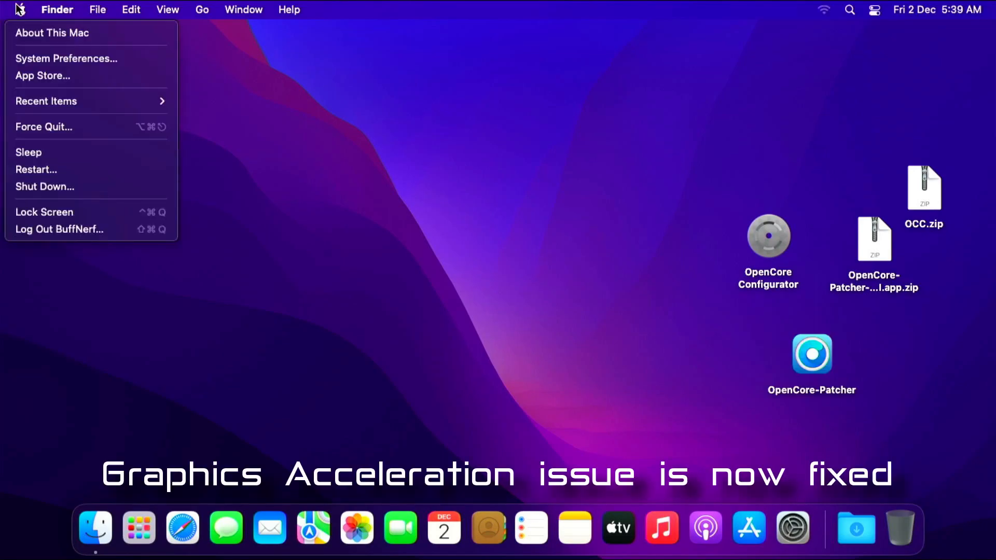
{"action": "left_click", "coordinate": [76, 36]}
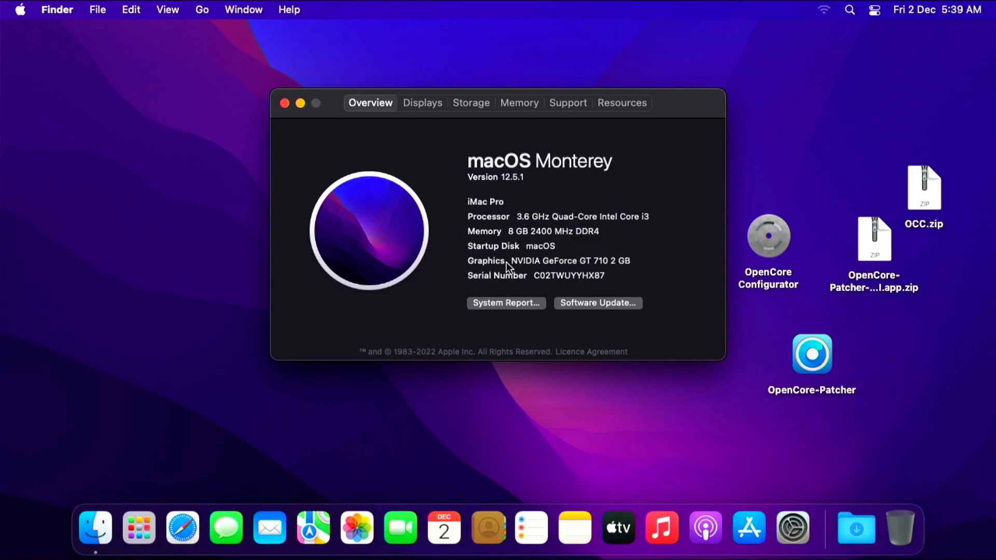
{"action": "left_click_drag", "start_coordinate": [512, 260], "coordinate": [672, 263]}
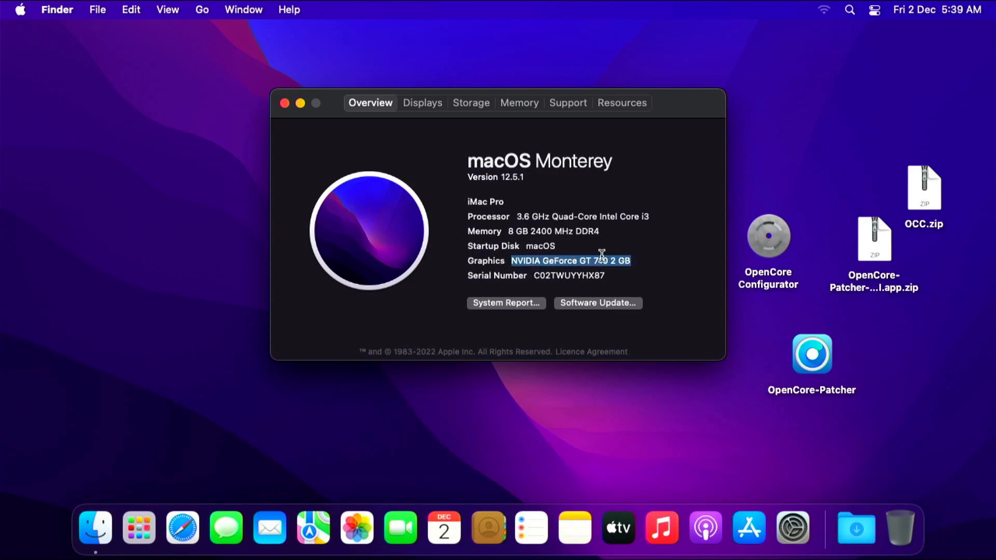
{"action": "left_click", "coordinate": [557, 260]}
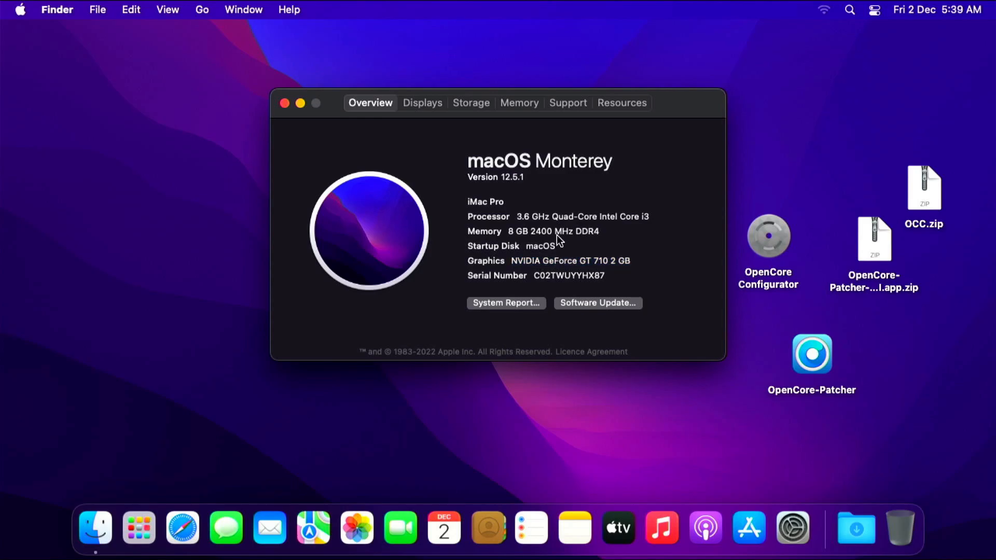
{"action": "left_click", "coordinate": [413, 102]}
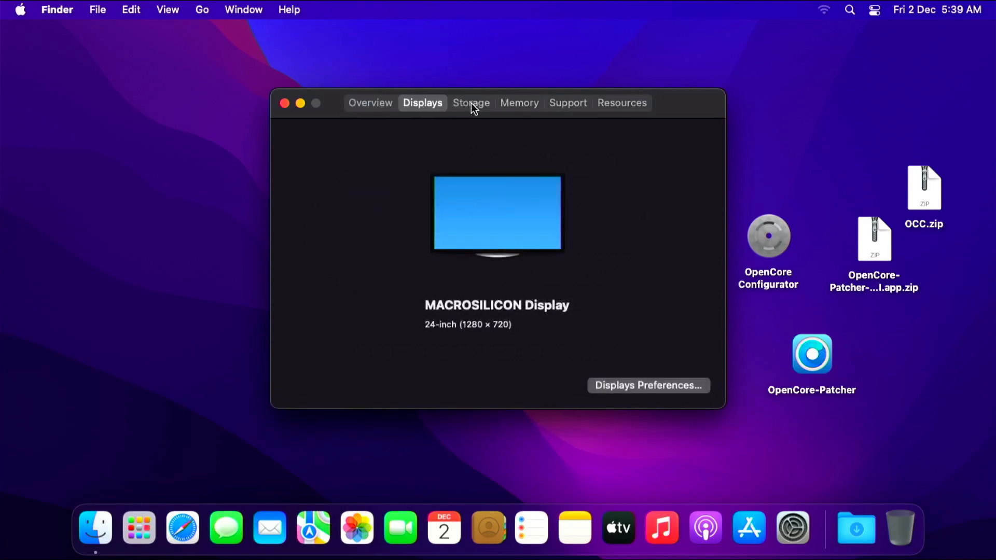
{"action": "left_click", "coordinate": [485, 103]}
{"action": "left_click", "coordinate": [523, 104]}
{"action": "left_click", "coordinate": [569, 103]}
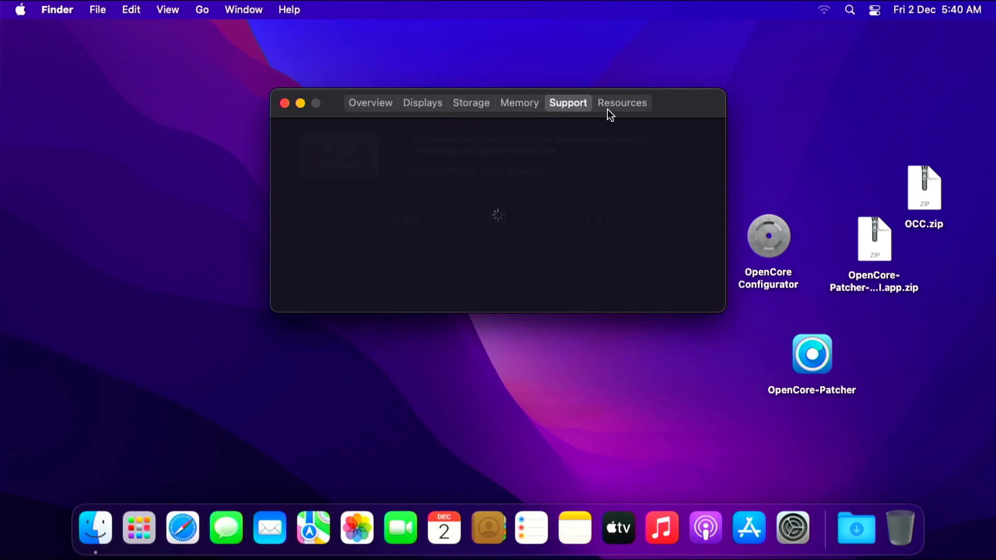
{"action": "left_click", "coordinate": [415, 104]}
{"action": "left_click", "coordinate": [377, 104]}
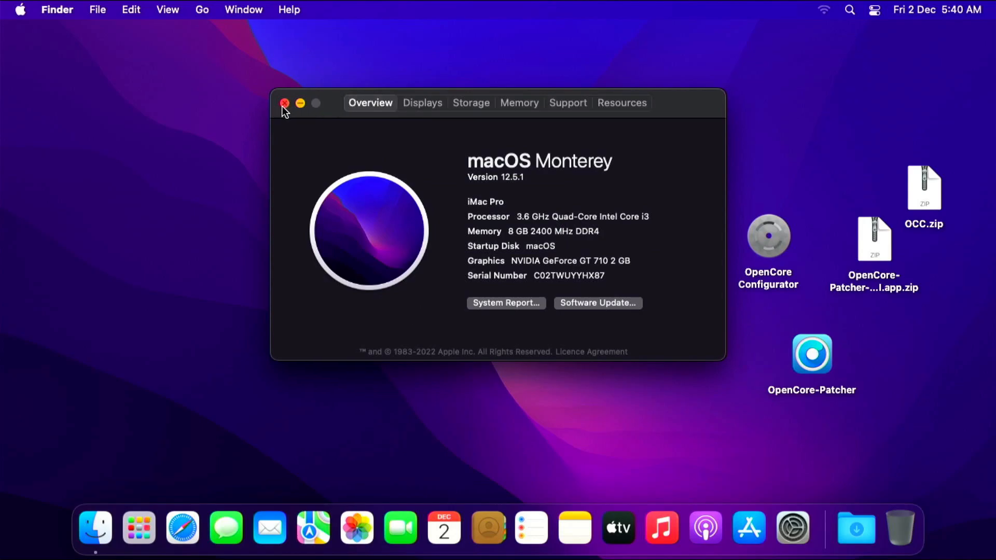
View the display preferences from About This Mac's display information, and close both windows.
{"action": "left_click", "coordinate": [411, 107]}
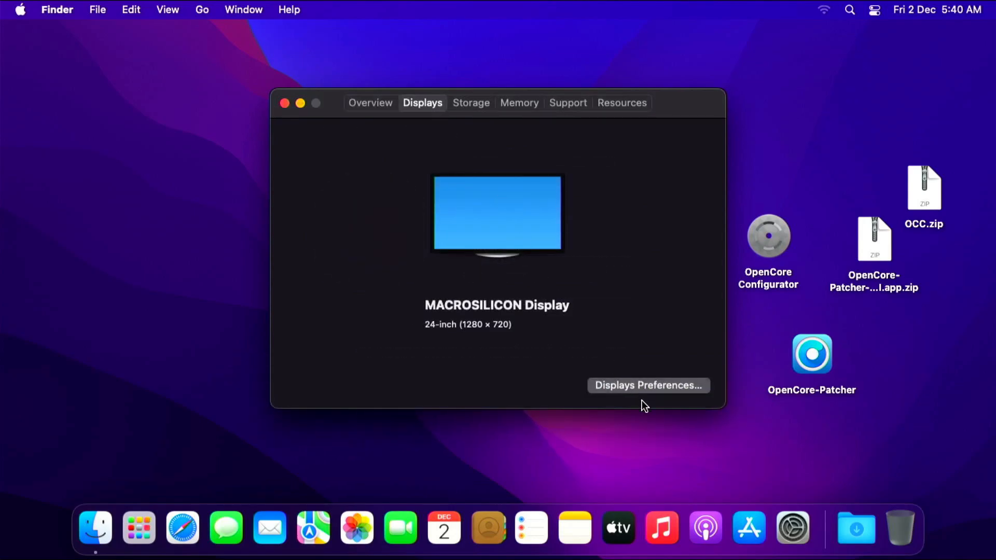
{"action": "left_click", "coordinate": [626, 386]}
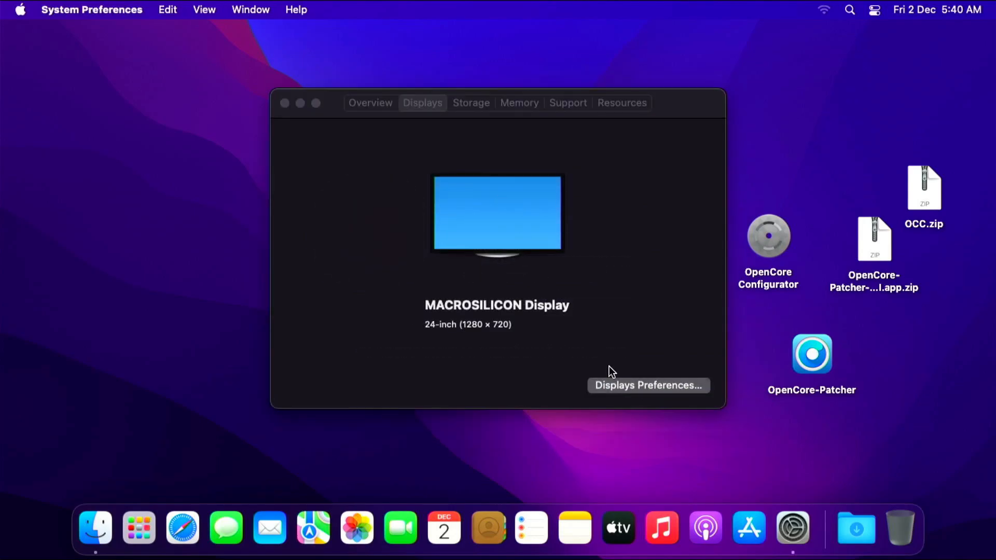
{"action": "left_click", "coordinate": [288, 106]}
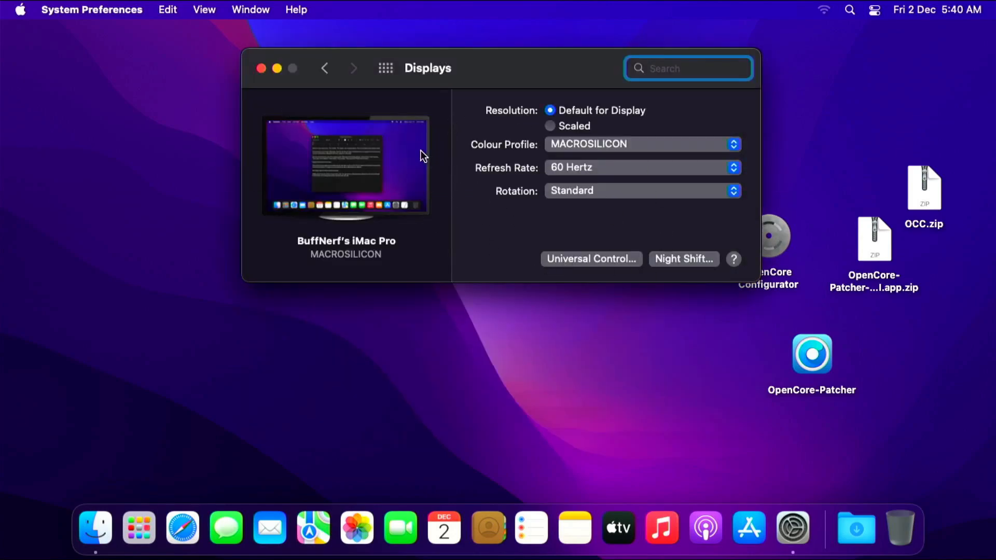
{"action": "left_click", "coordinate": [261, 68]}
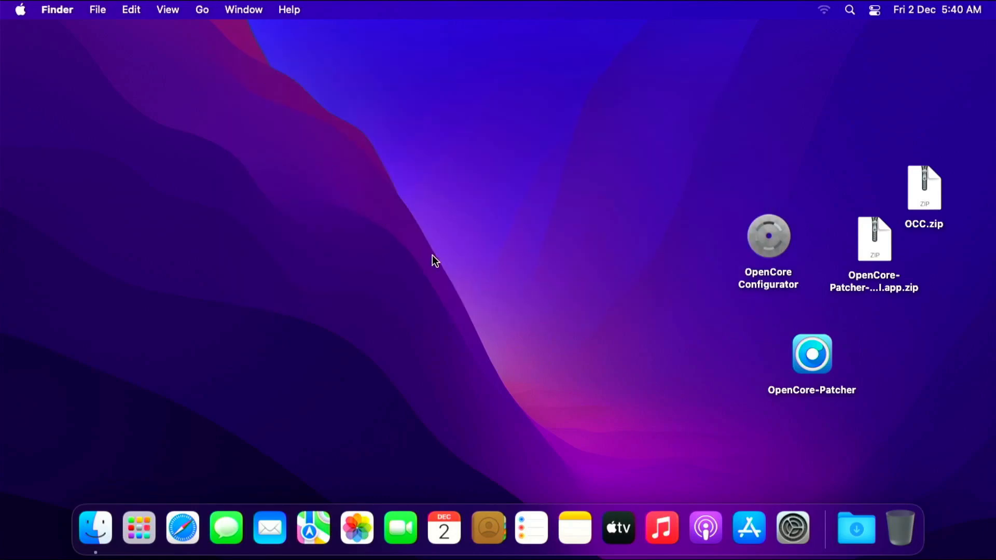